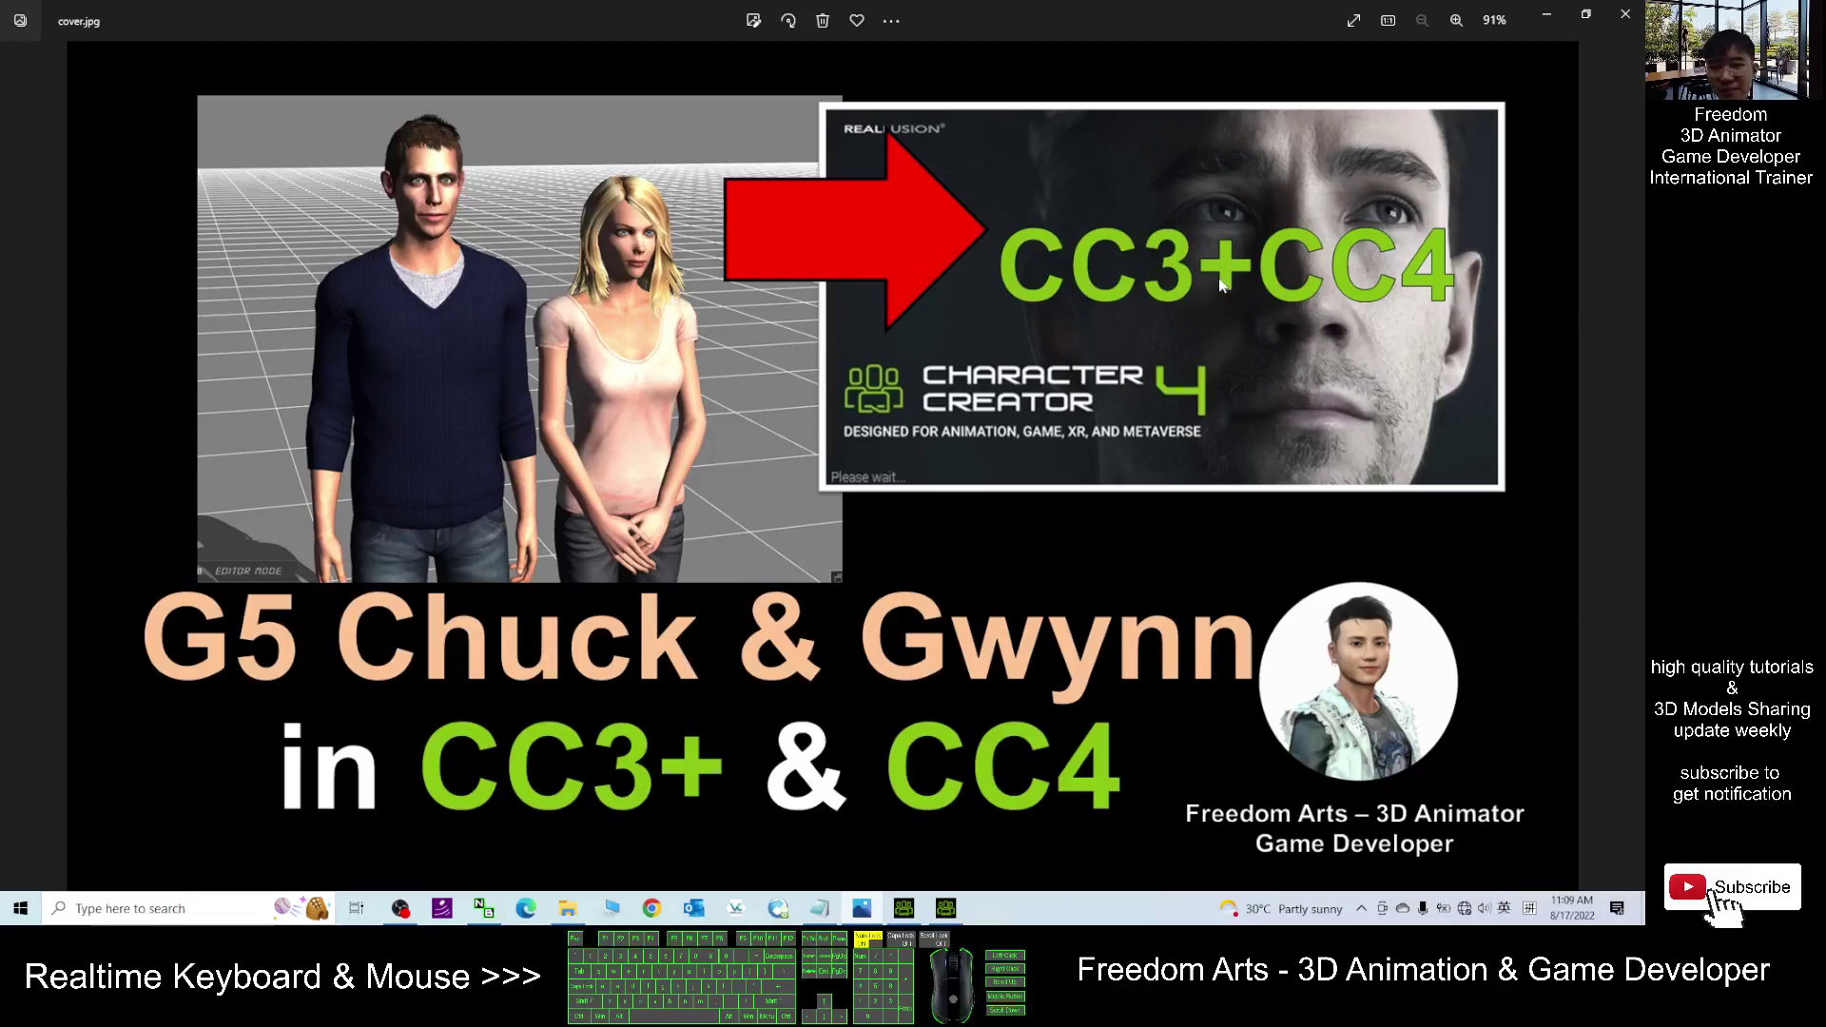
# Step: Look up the Chuck & Gwynn CC3+.zip file name in the download notes
pyautogui.click(819, 909)
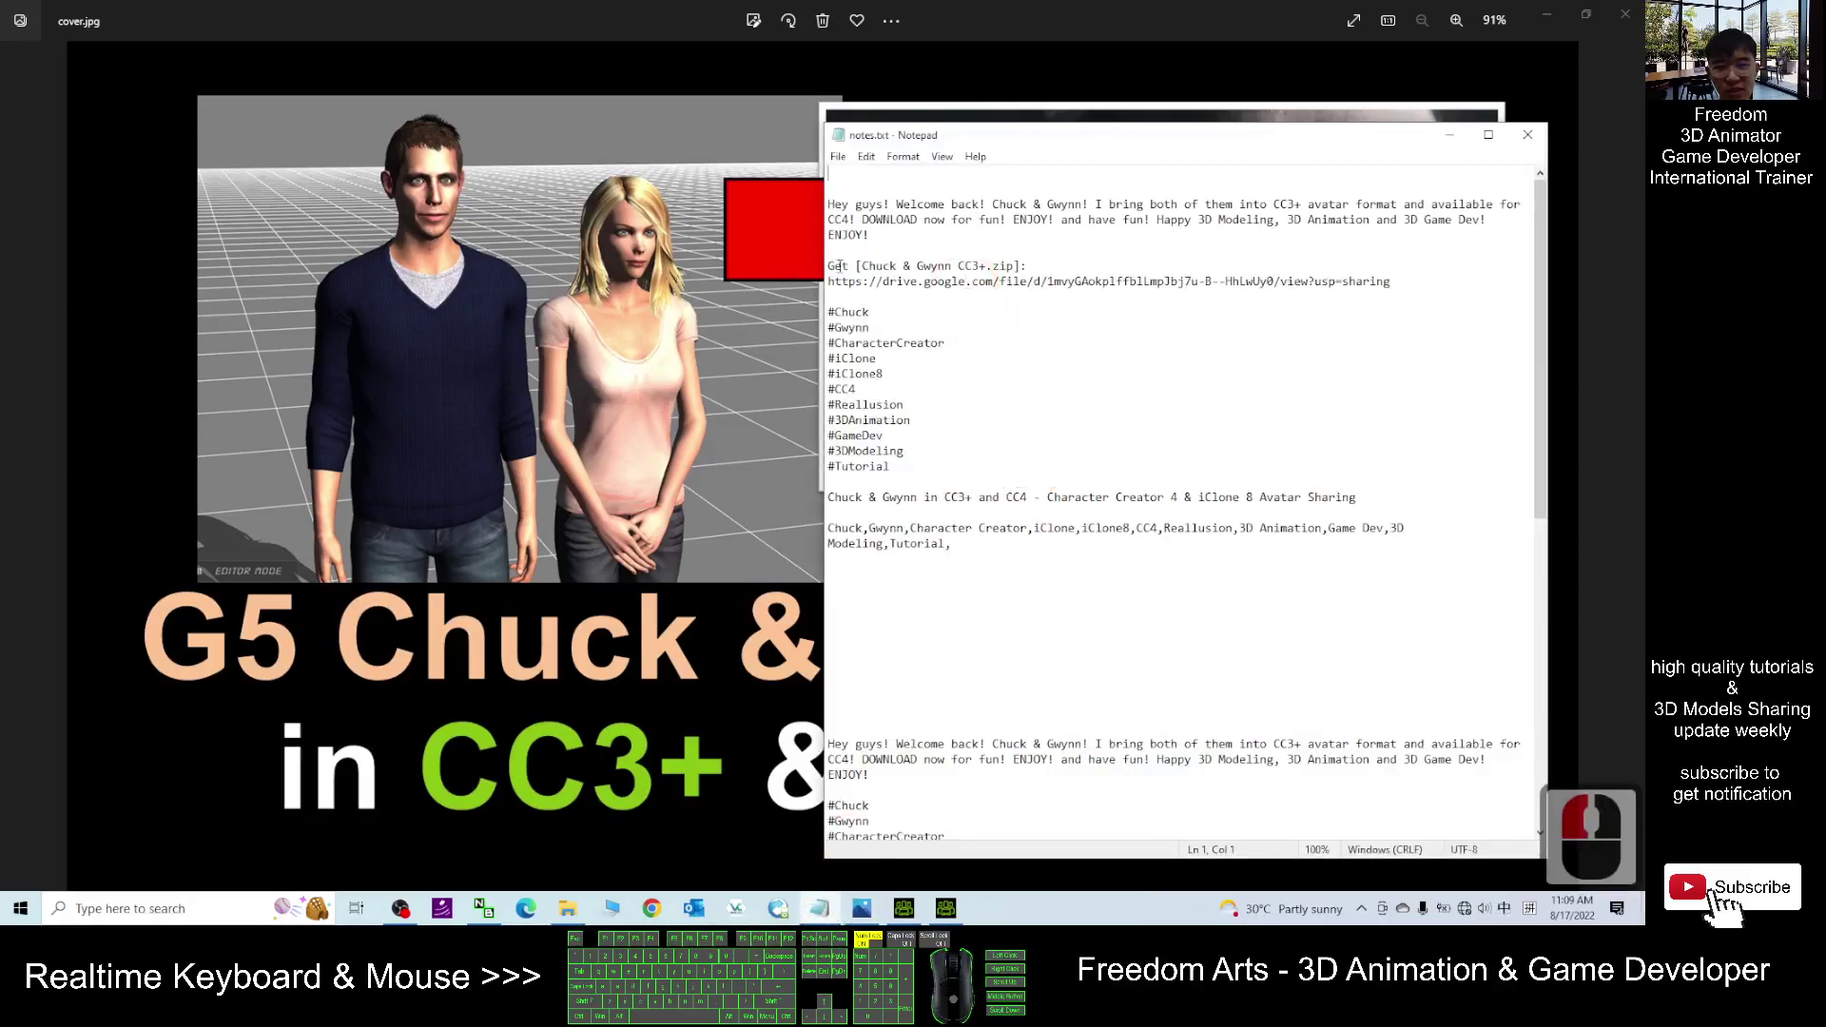
pyautogui.moveTo(864, 269); pyautogui.dragTo(1023, 267)
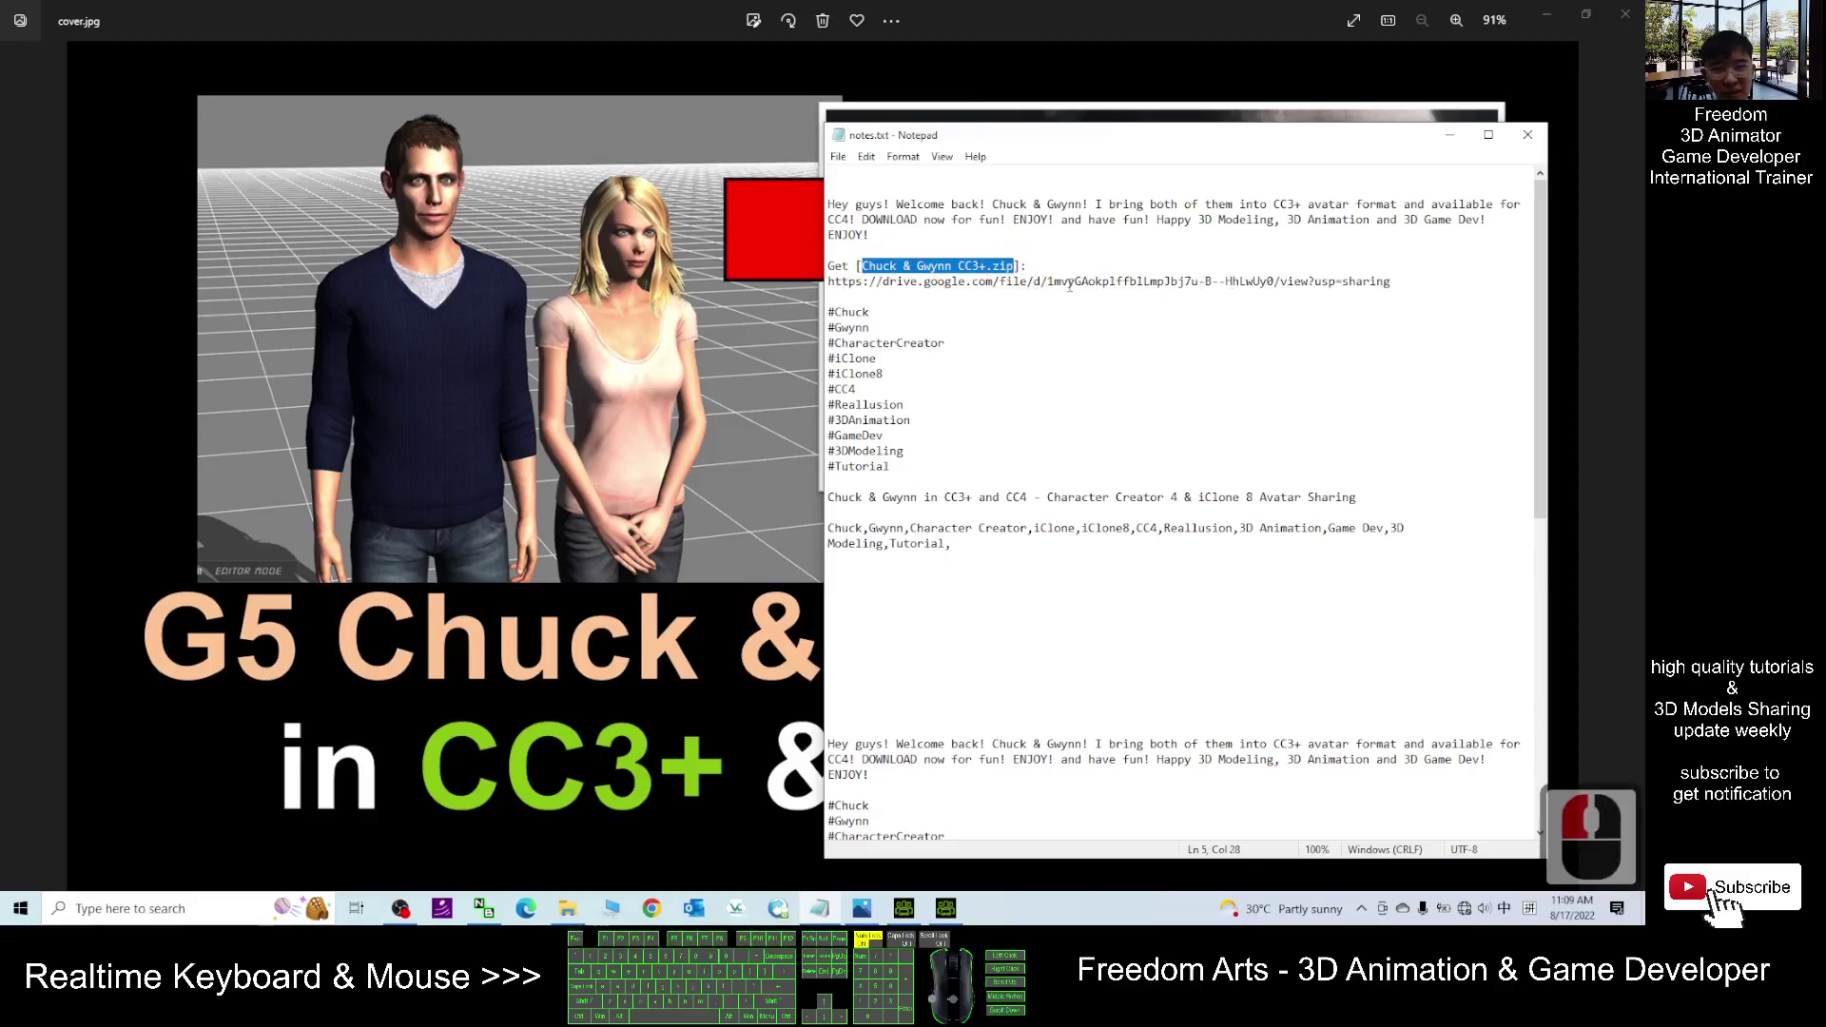
pyautogui.click(1449, 135)
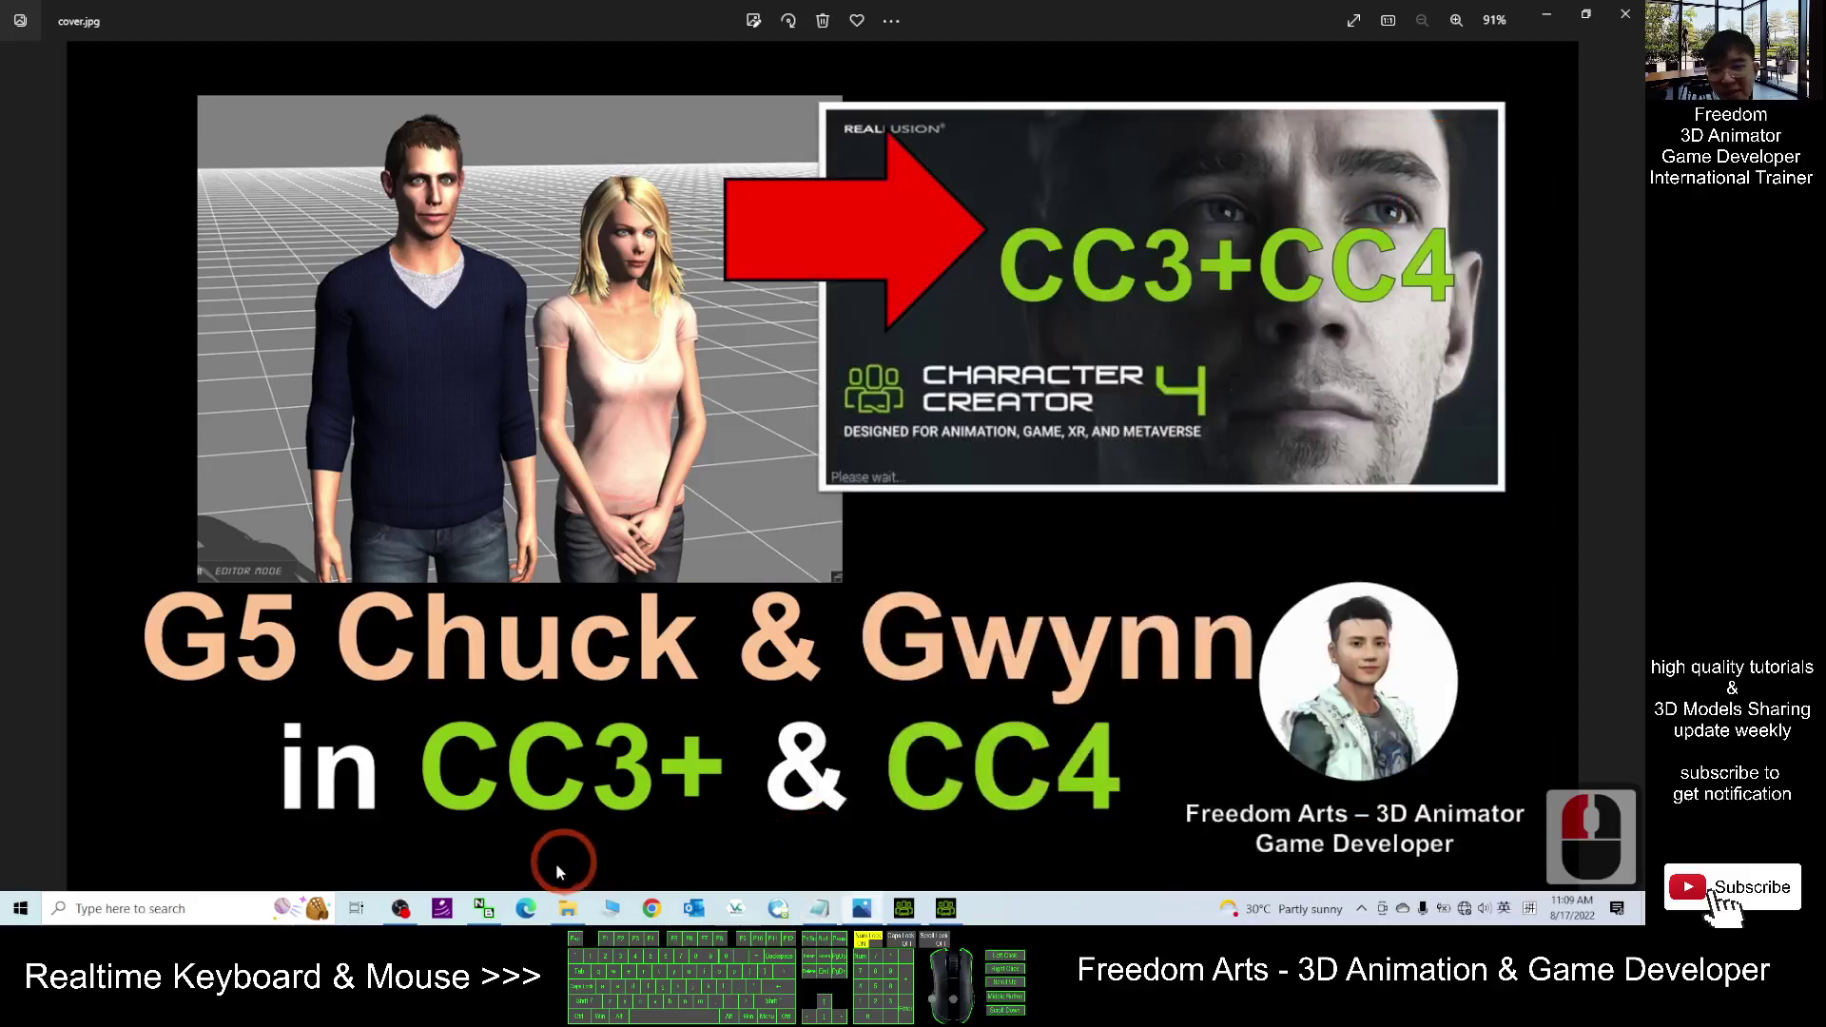
# Step: Open the Chuck & Gwynn CC3+ folder and switch it to Details view
pyautogui.click(568, 909)
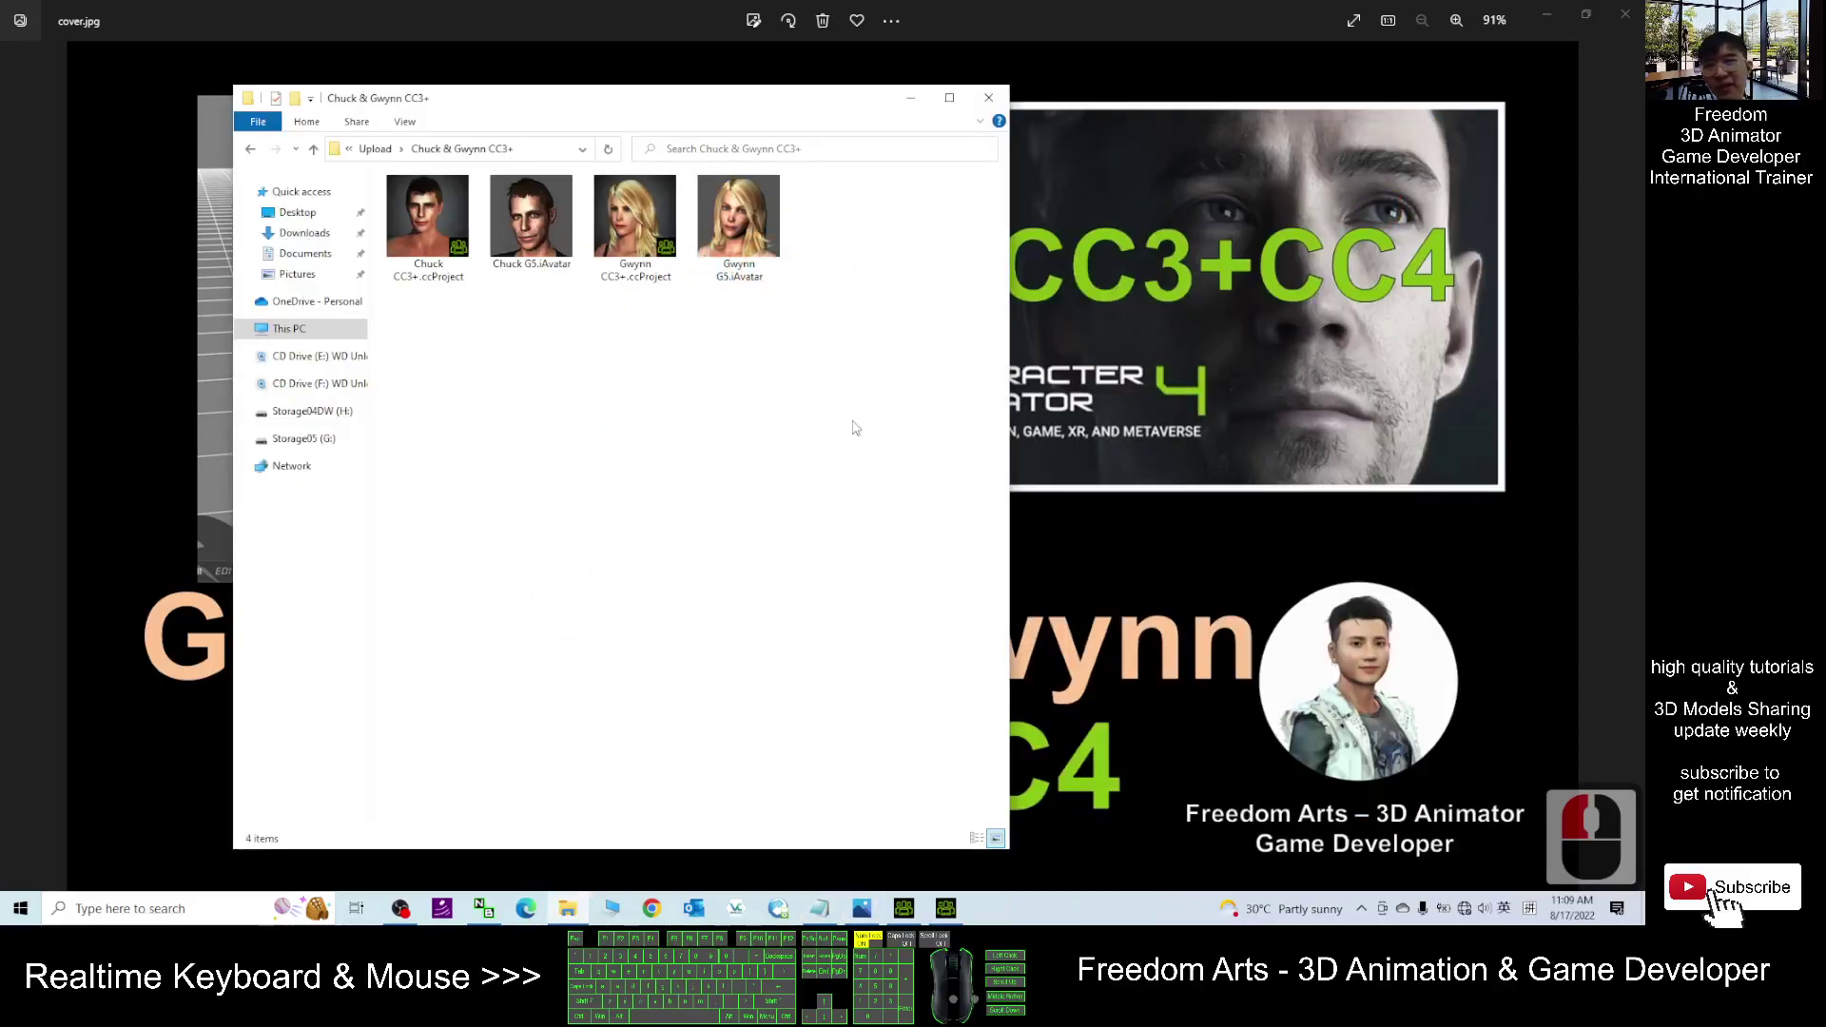
pyautogui.click(876, 415)
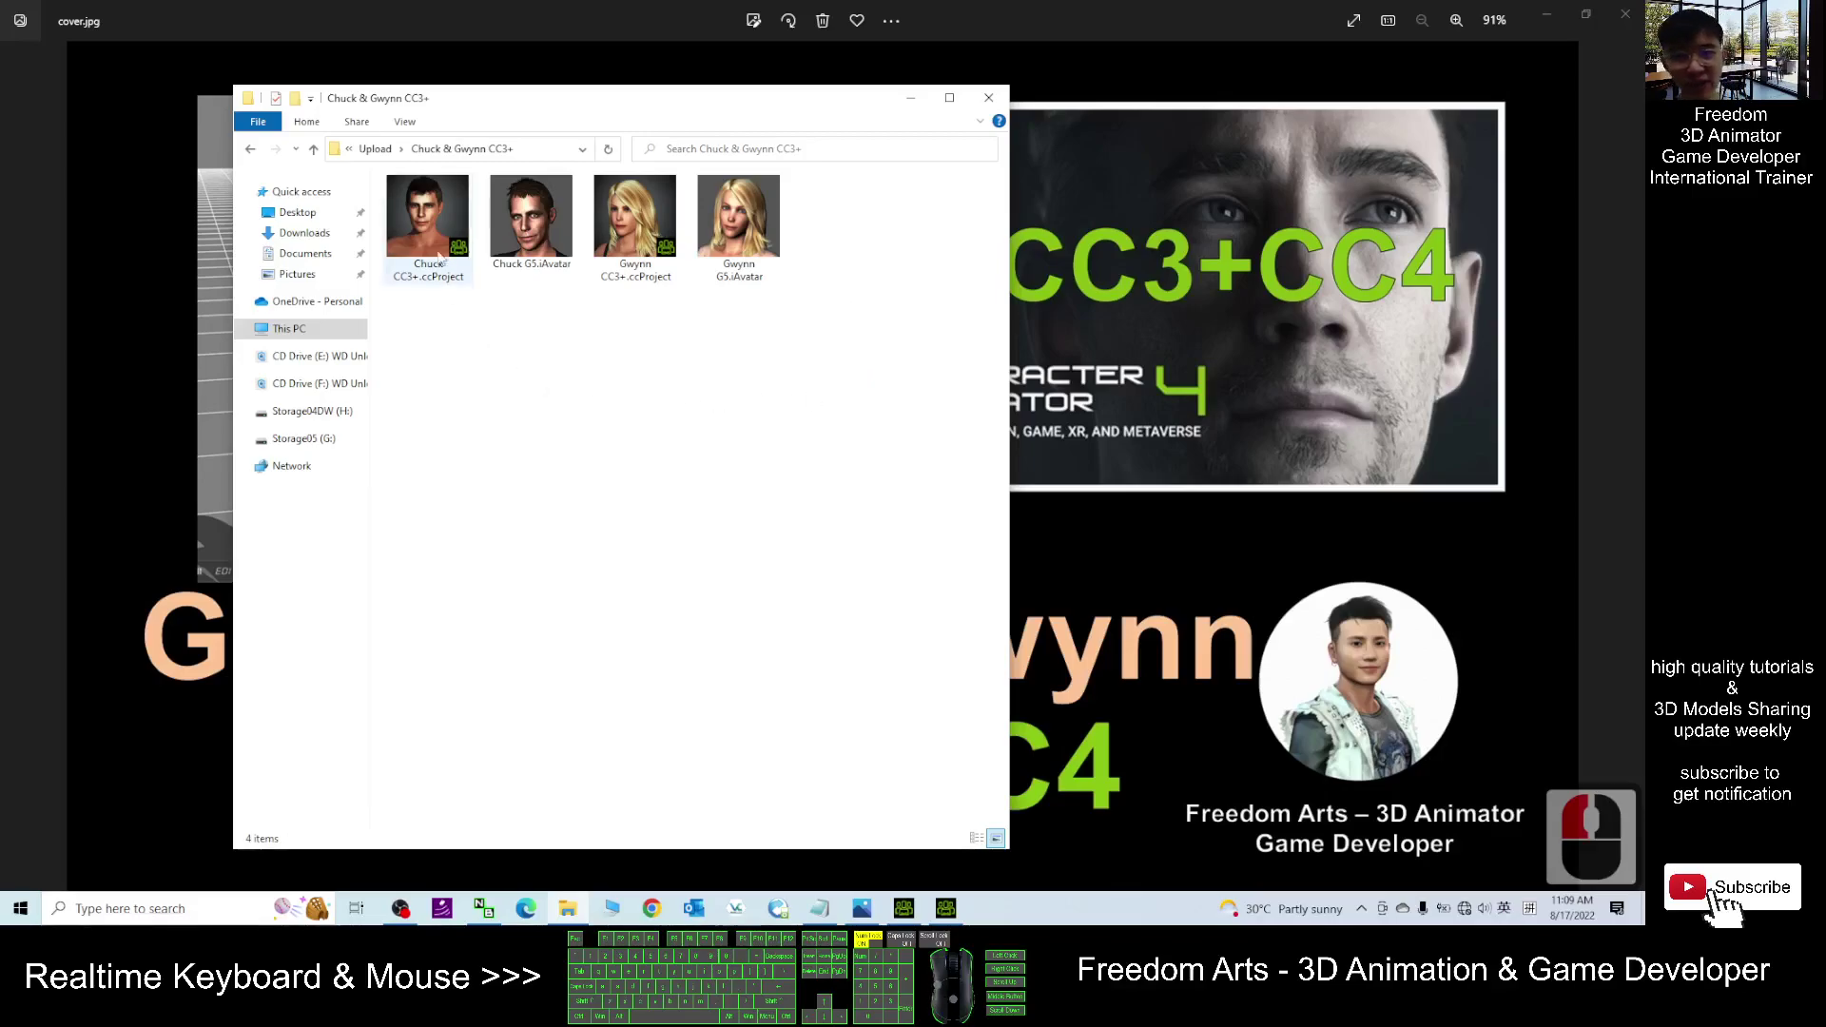
pyautogui.rightClick(458, 343)
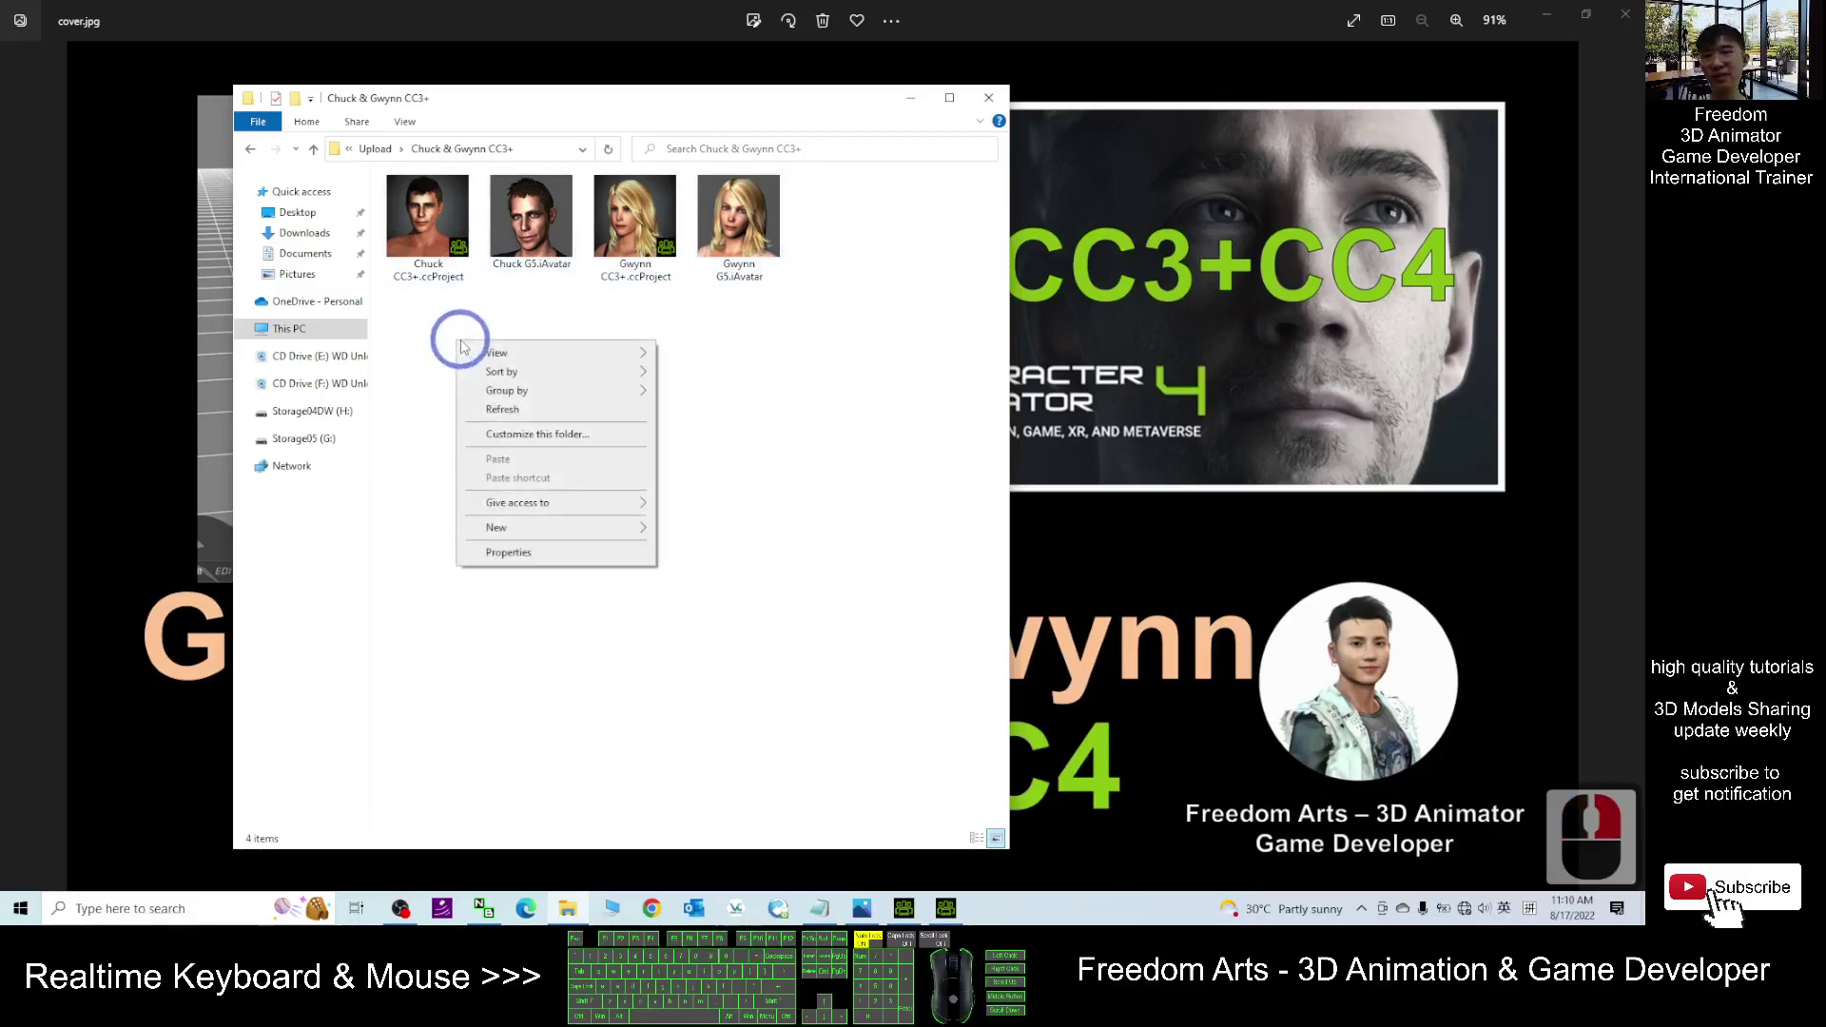
pyautogui.moveTo(494, 353)
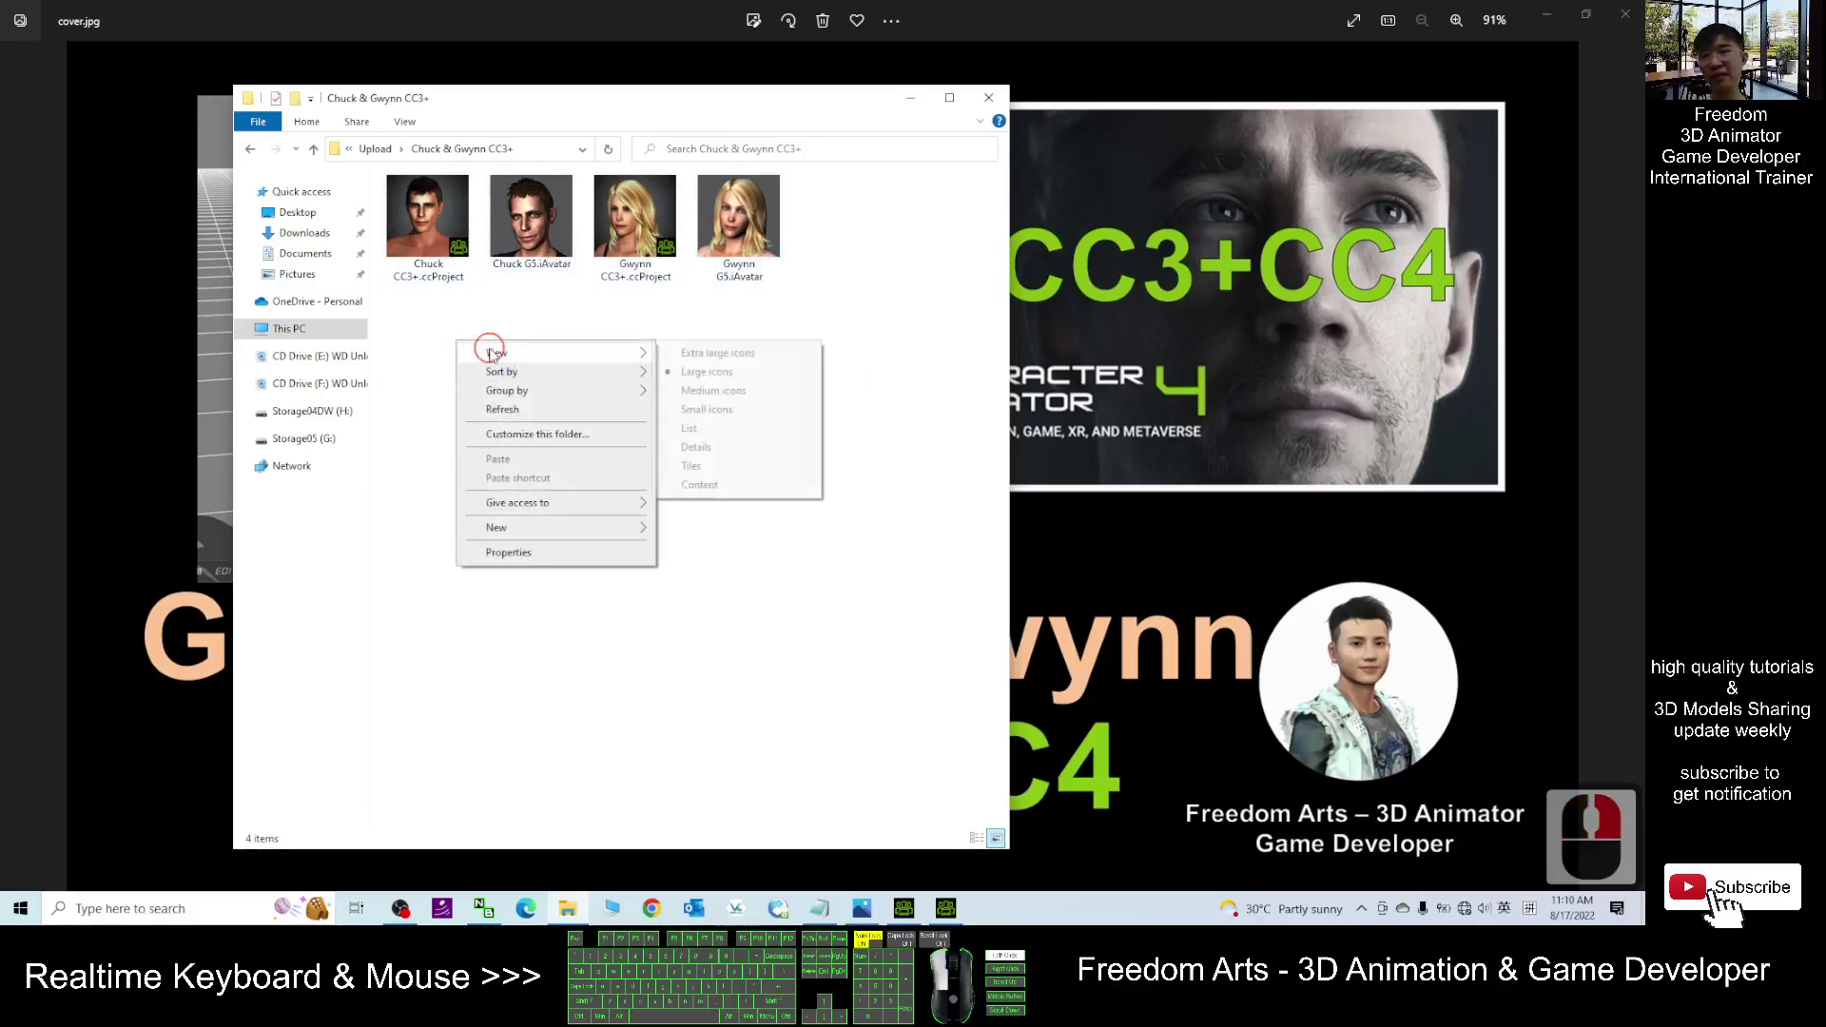
pyautogui.click(715, 446)
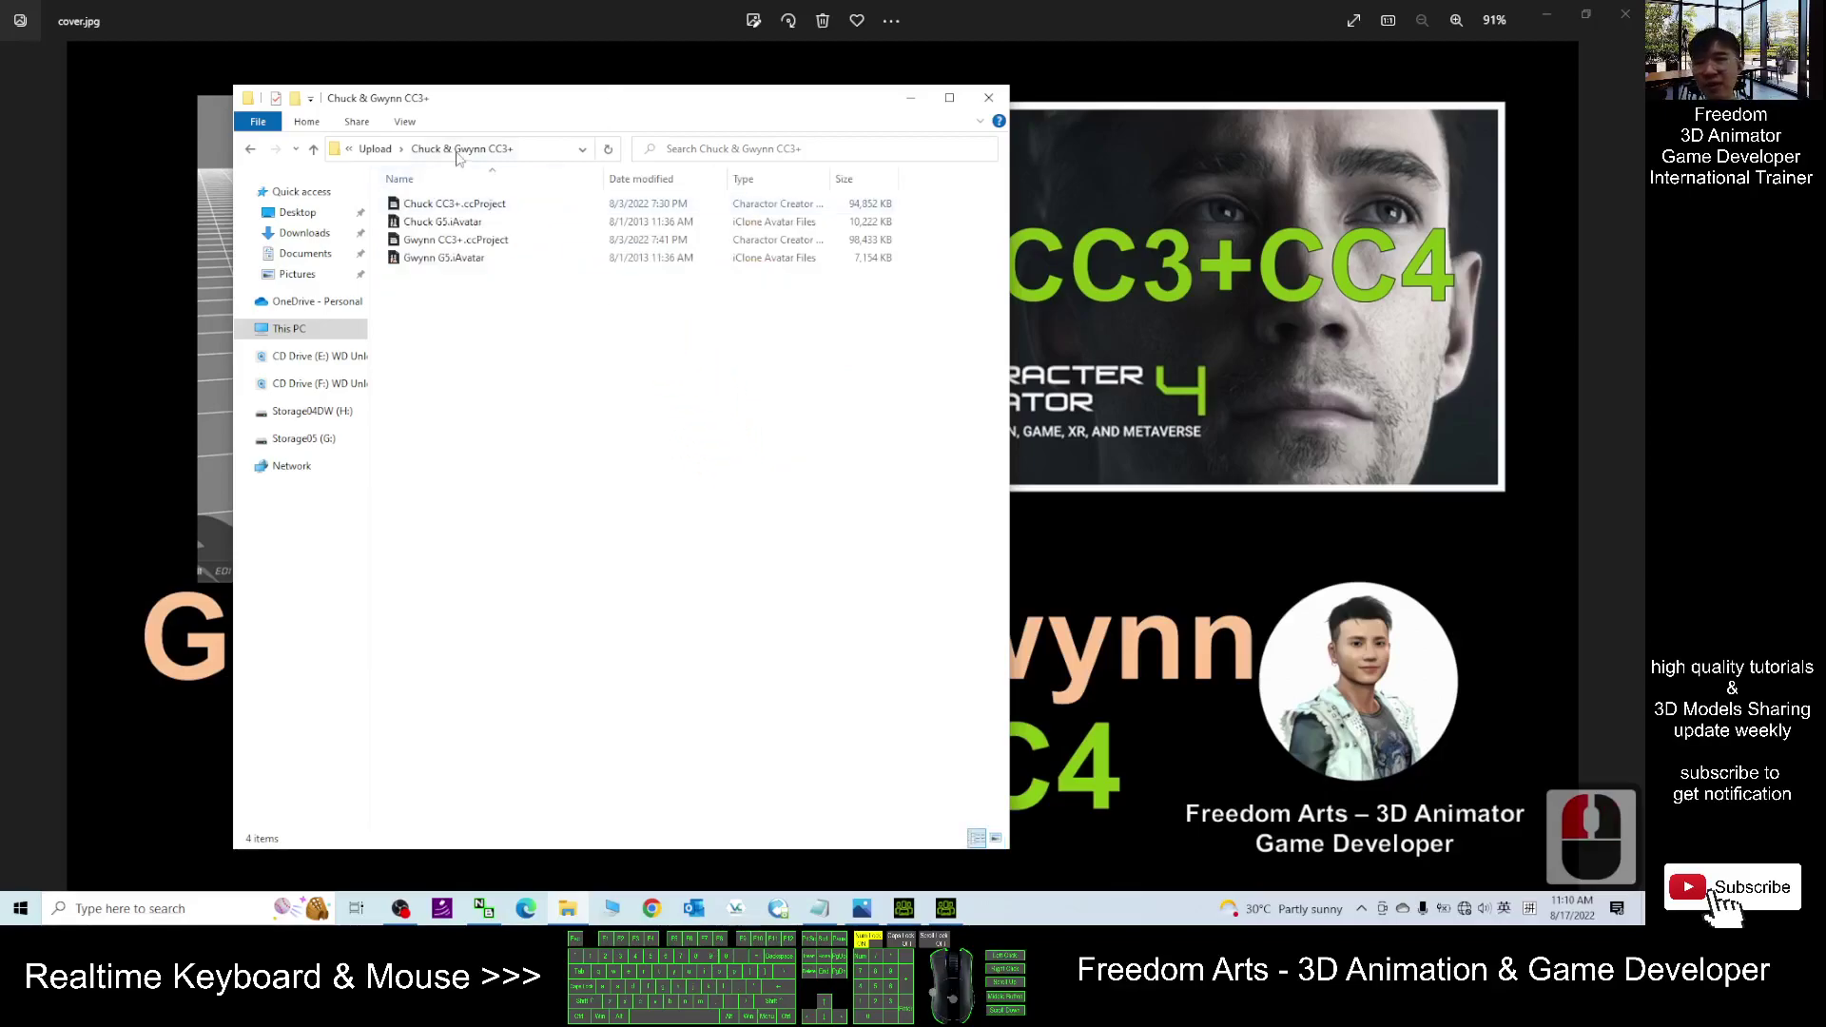
# Step: Widen the Name column and check the Chuck CC3+.ccProject and Chuck G5.iAvatar files
pyautogui.moveTo(606, 181); pyautogui.dragTo(612, 184)
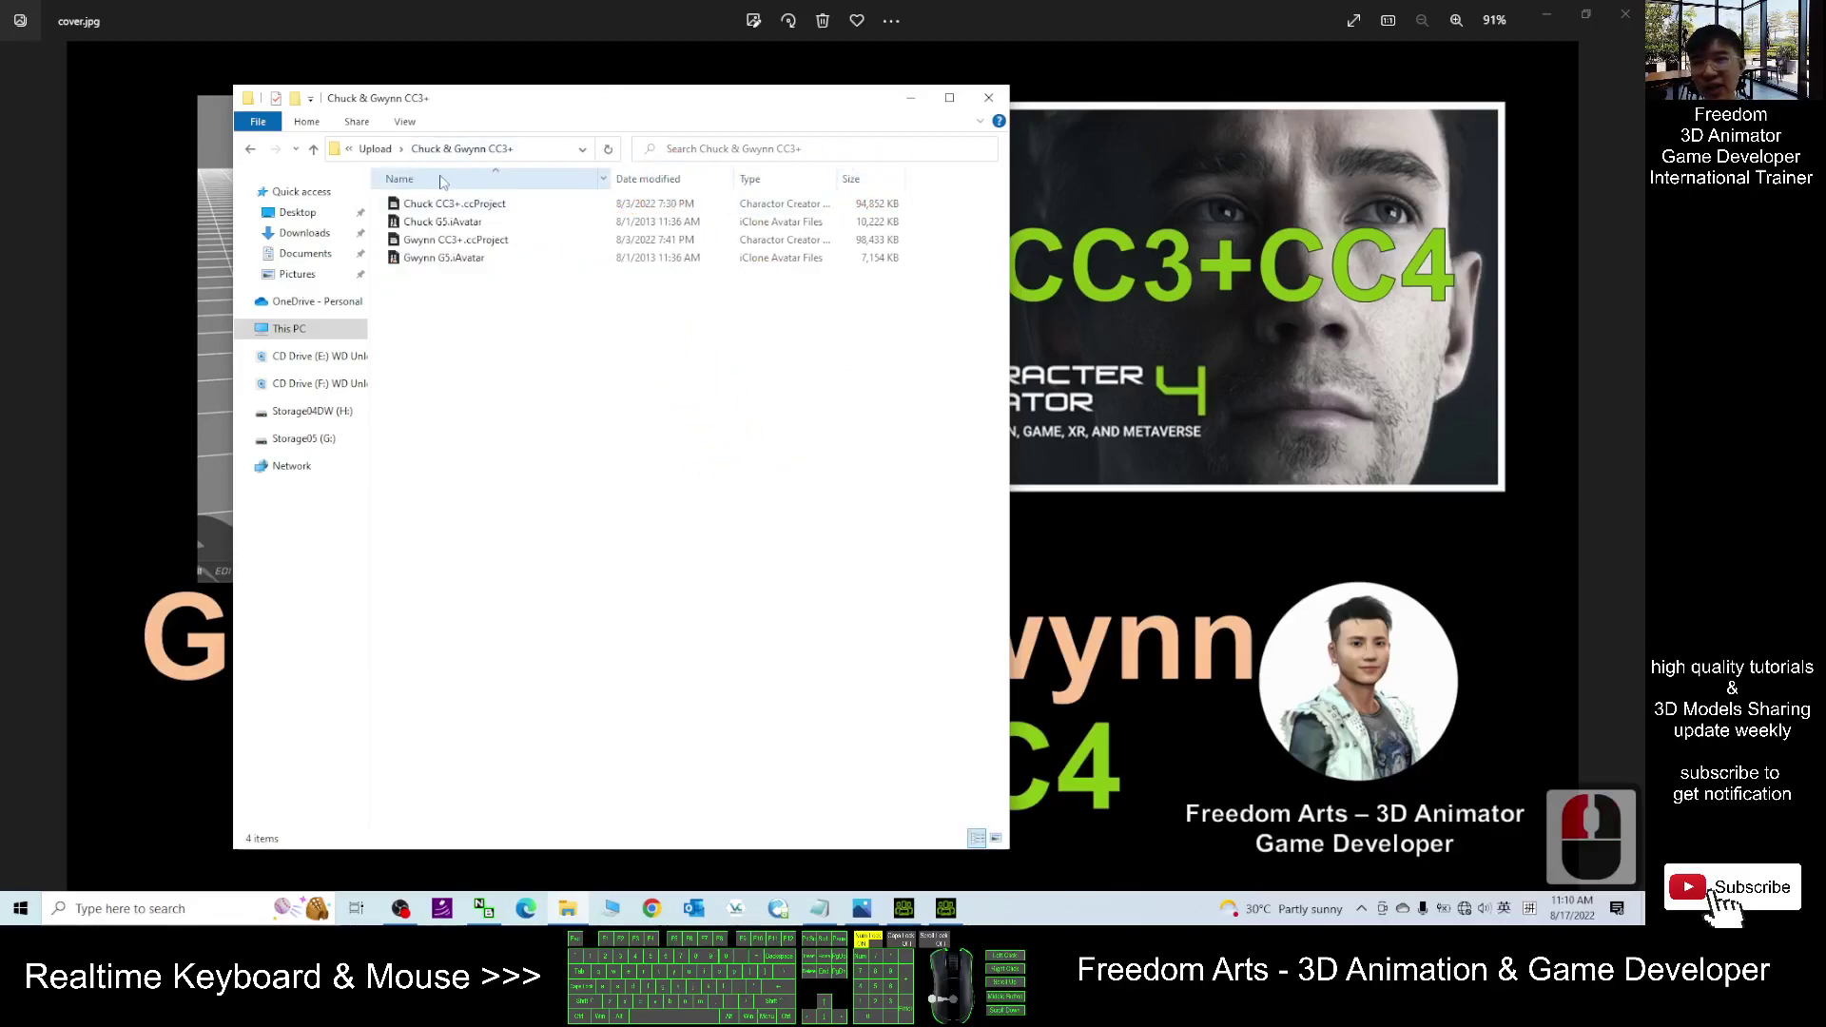
pyautogui.click(435, 205)
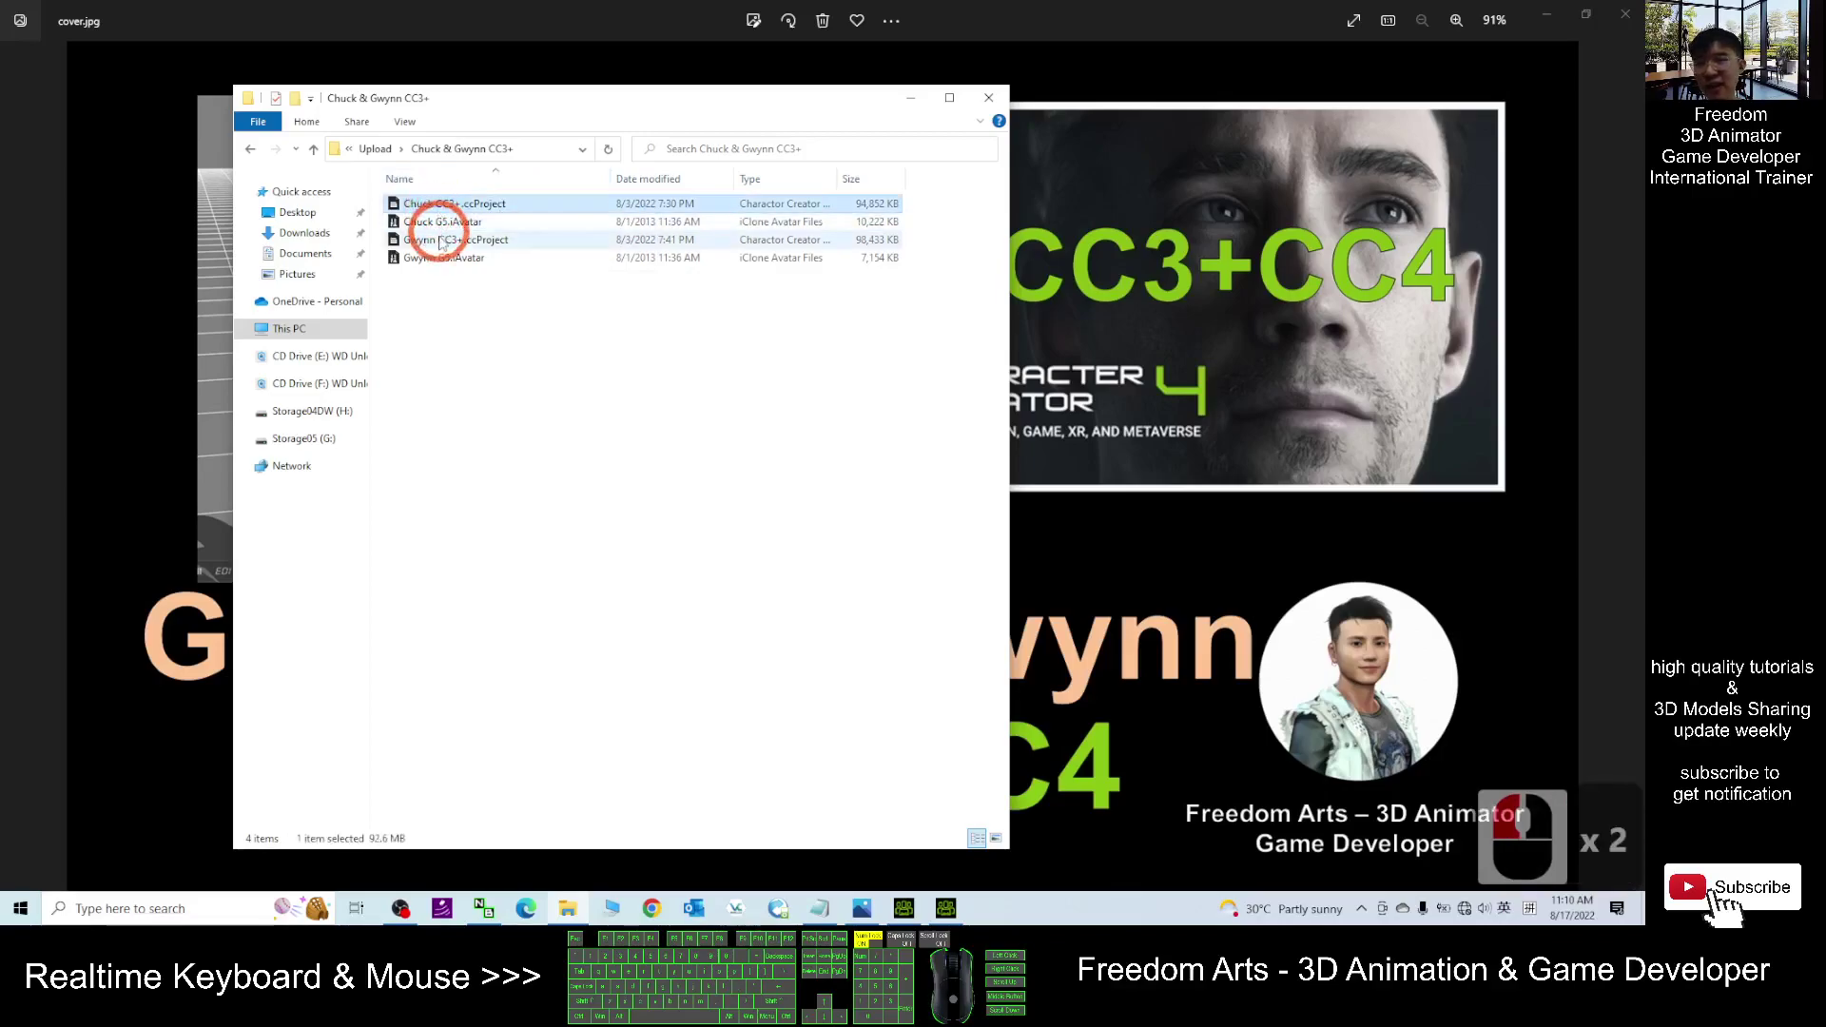
pyautogui.click(438, 224)
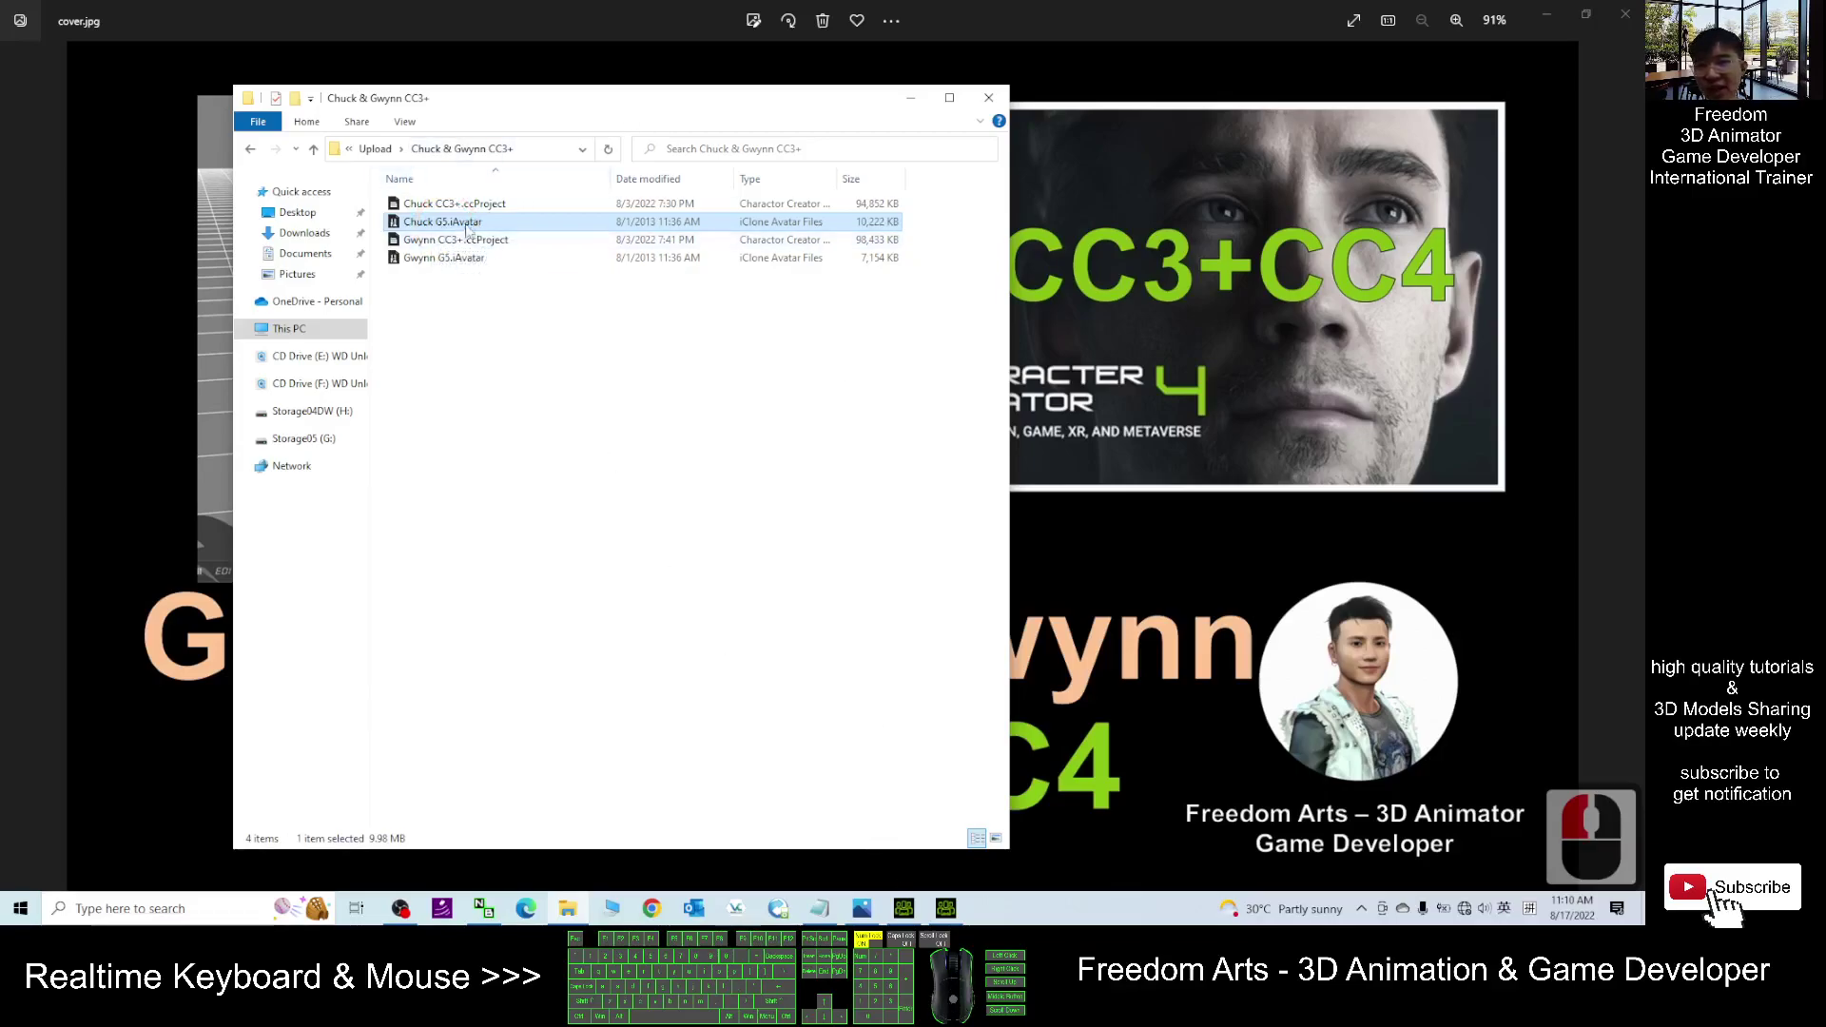
pyautogui.click(446, 204)
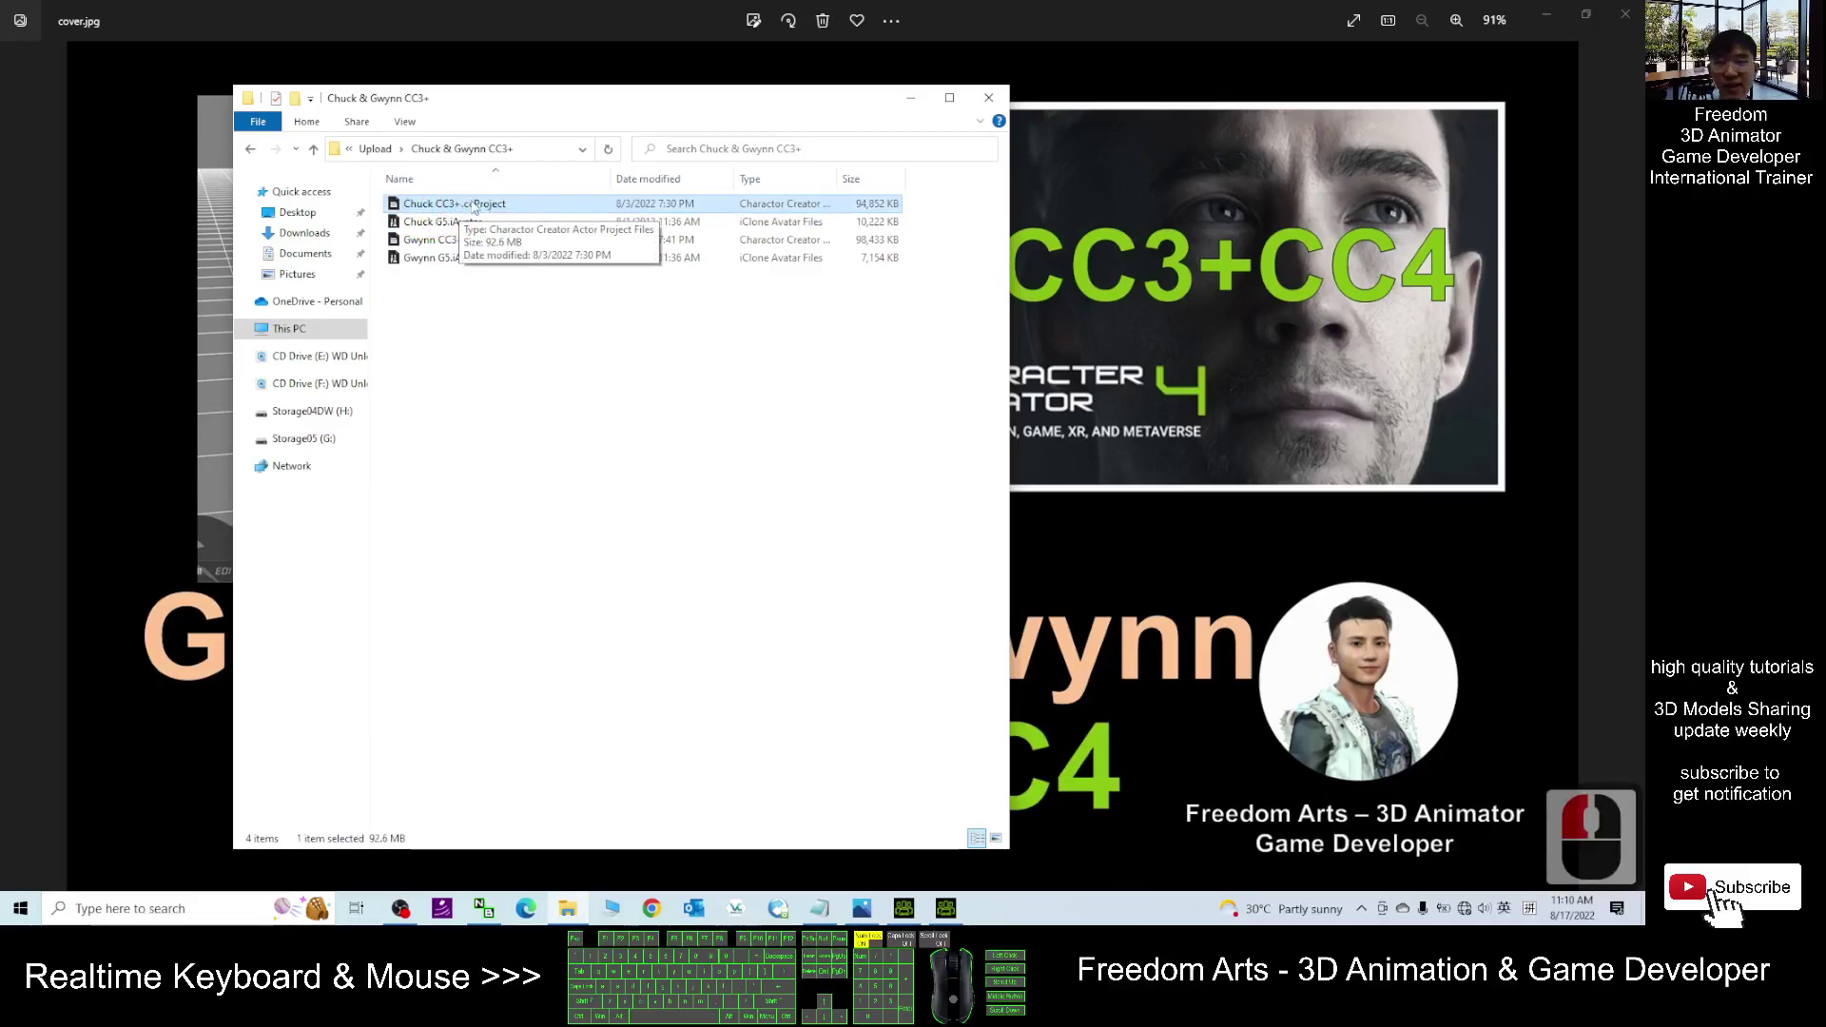
# Step: Leave Character Creator 3 in front with the Chuck & Gwynn CC3+ folder open over it
pyautogui.click(946, 909)
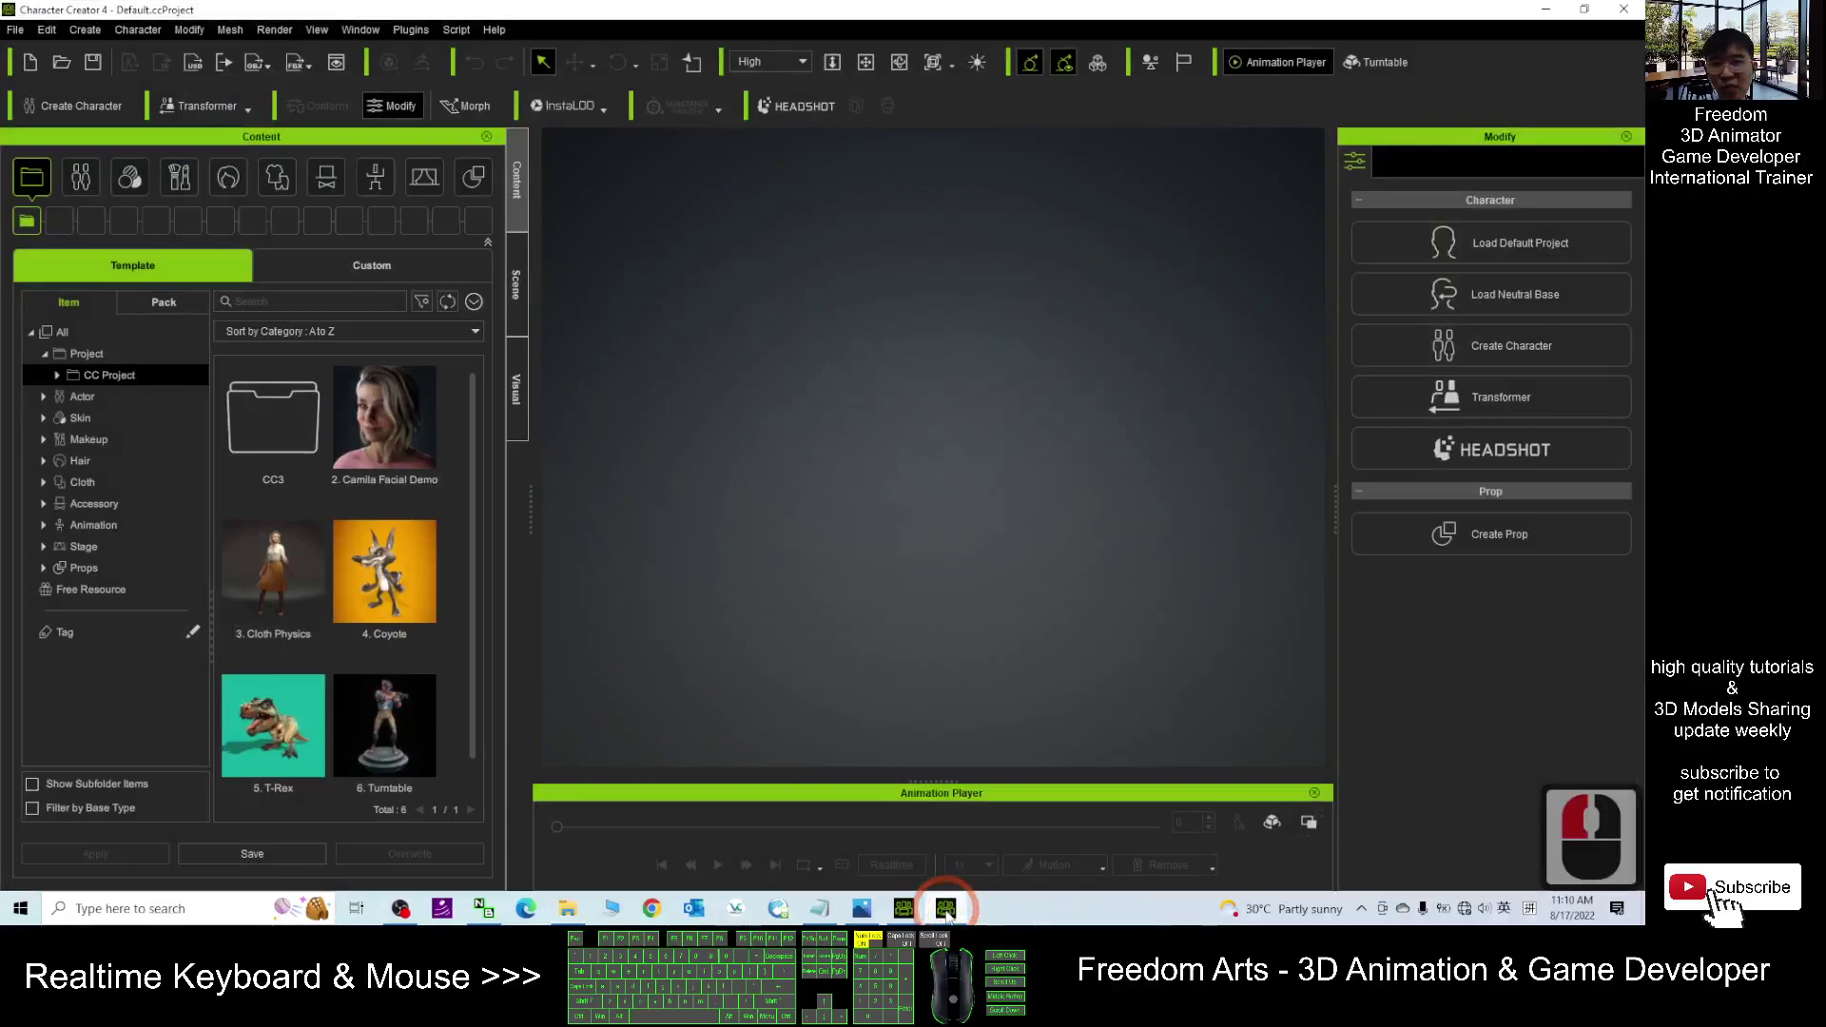
pyautogui.click(945, 909)
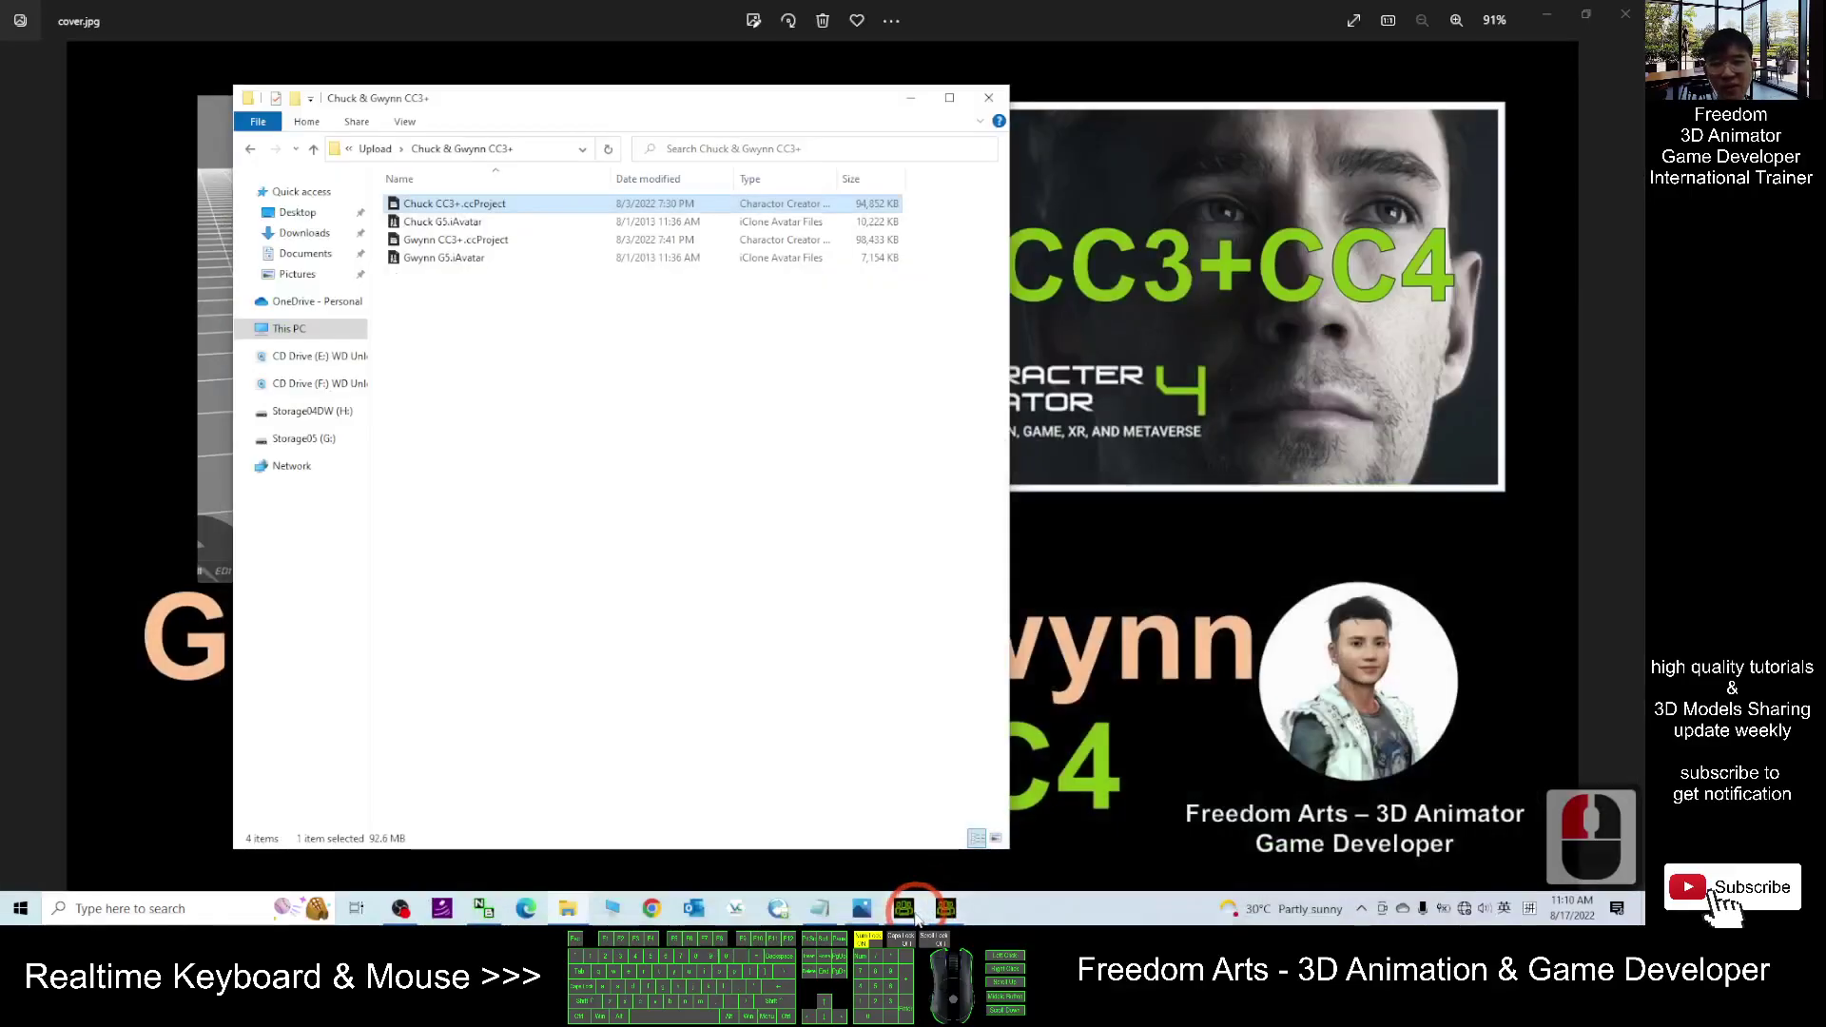
pyautogui.click(904, 908)
pyautogui.click(934, 913)
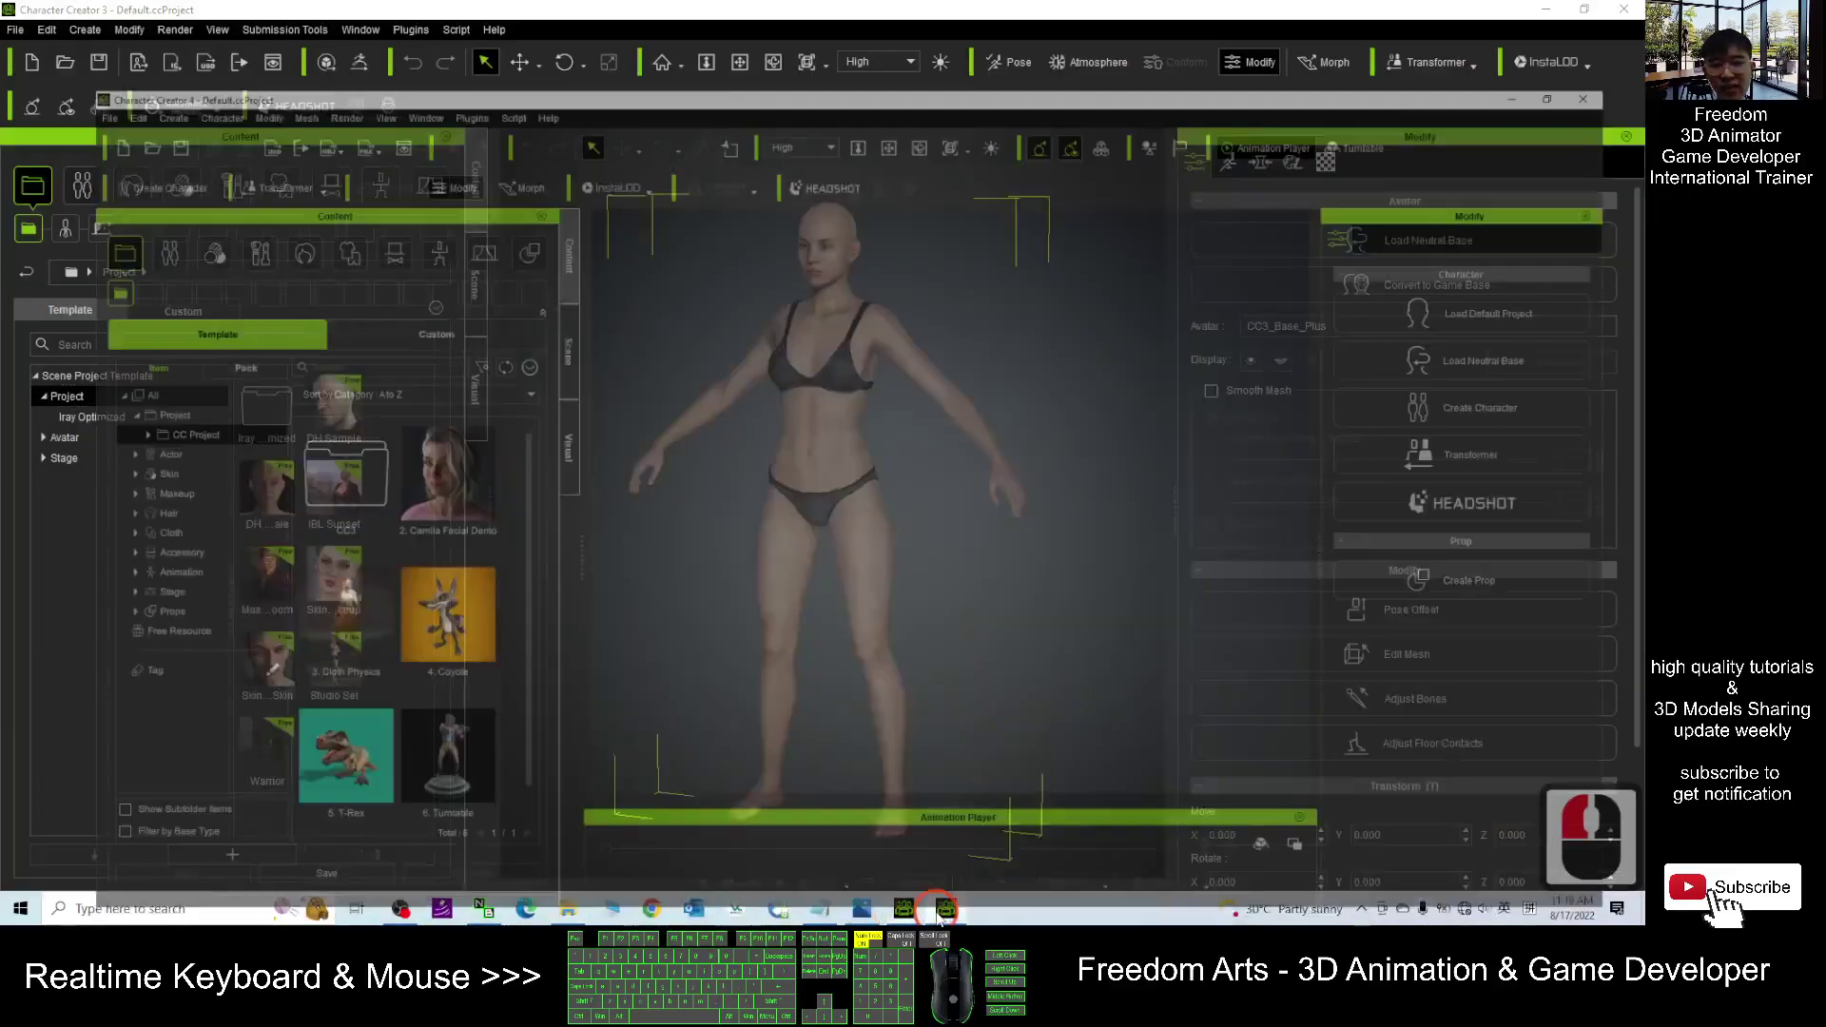
pyautogui.click(934, 913)
pyautogui.click(938, 913)
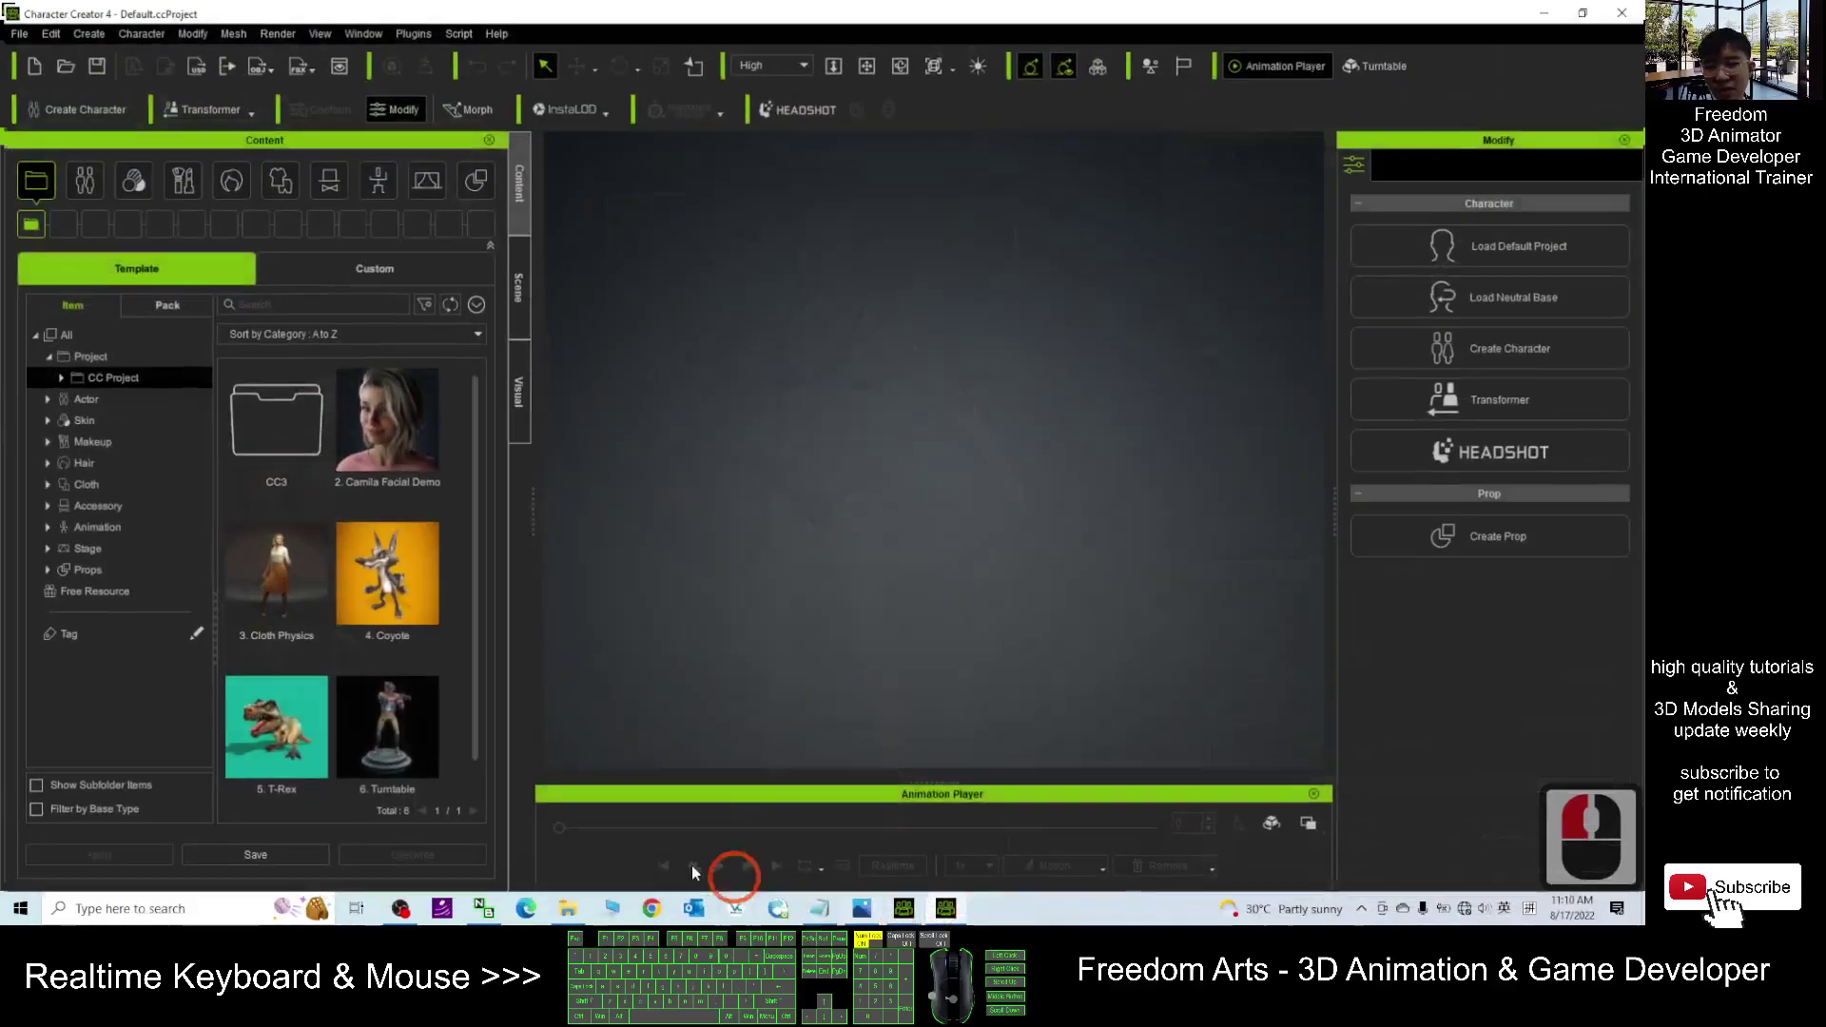
pyautogui.click(904, 908)
pyautogui.click(100, 7)
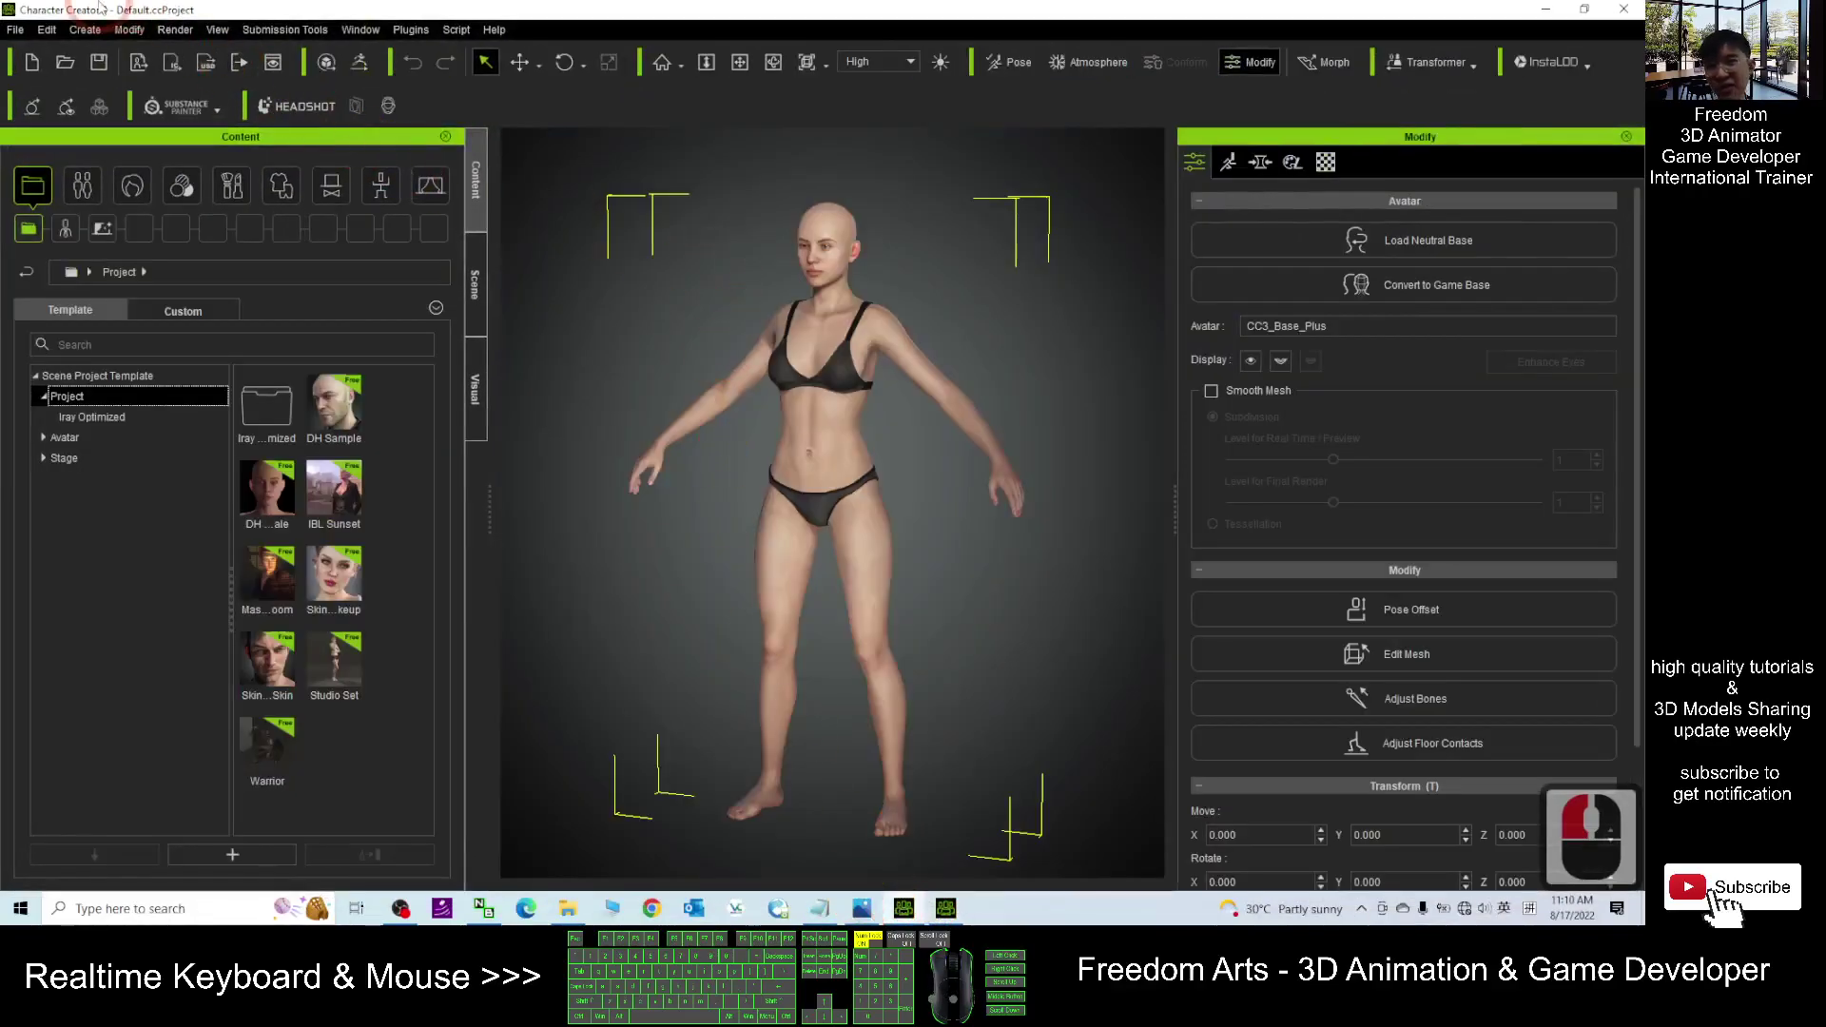
pyautogui.click(569, 910)
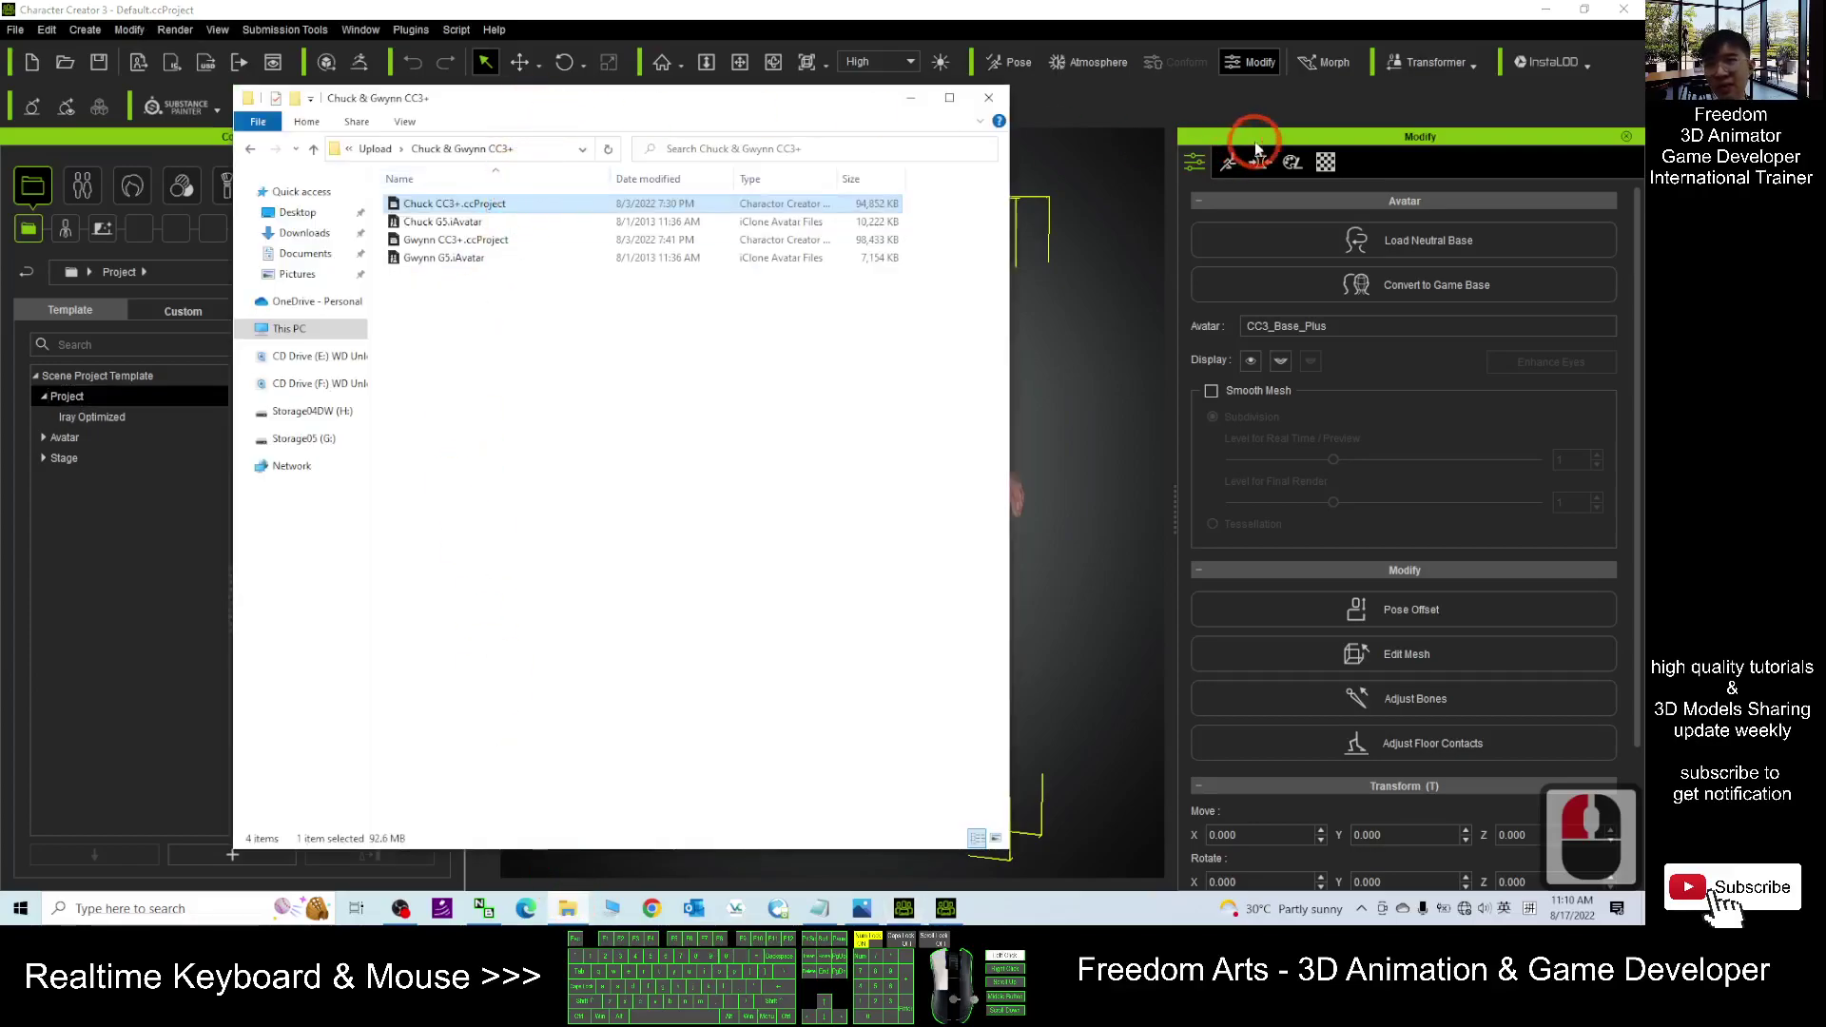
# Step: Load Chuck CC3+.ccProject into the Character Creator 3 scene, replacing the current character
pyautogui.moveTo(672, 102); pyautogui.dragTo(1310, 105)
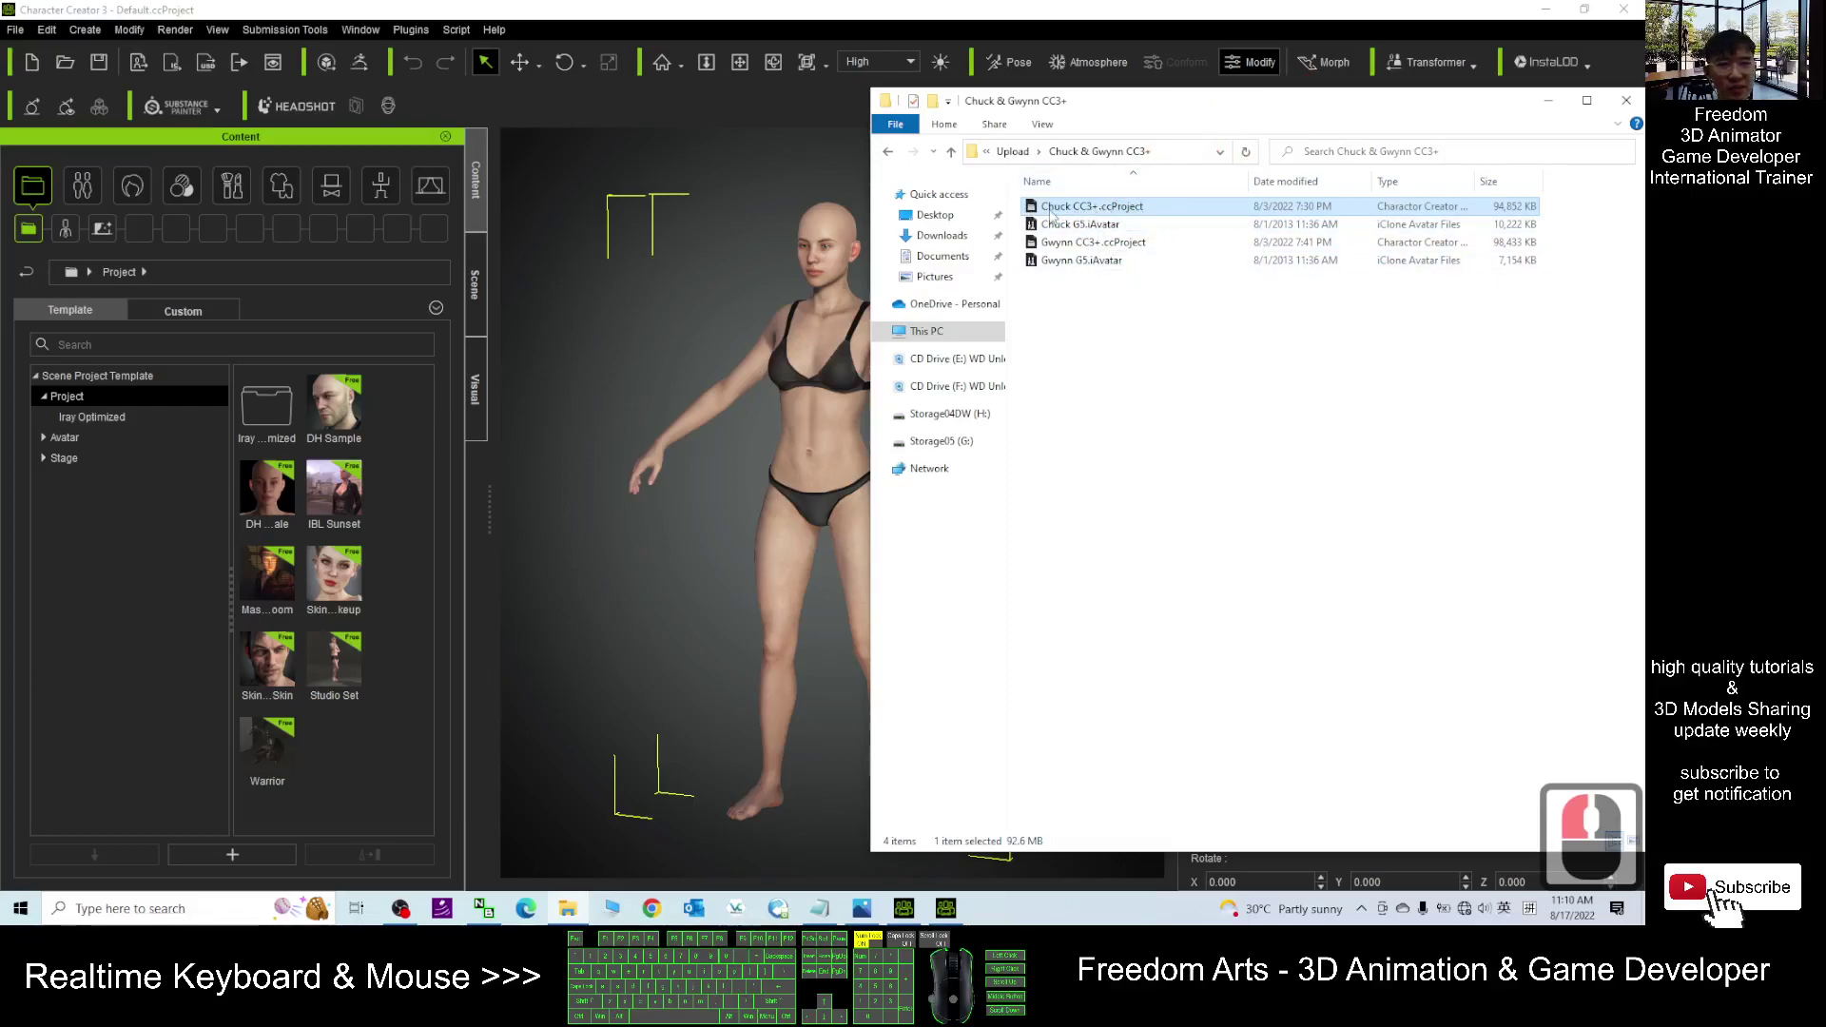
pyautogui.moveTo(1051, 214); pyautogui.dragTo(751, 476)
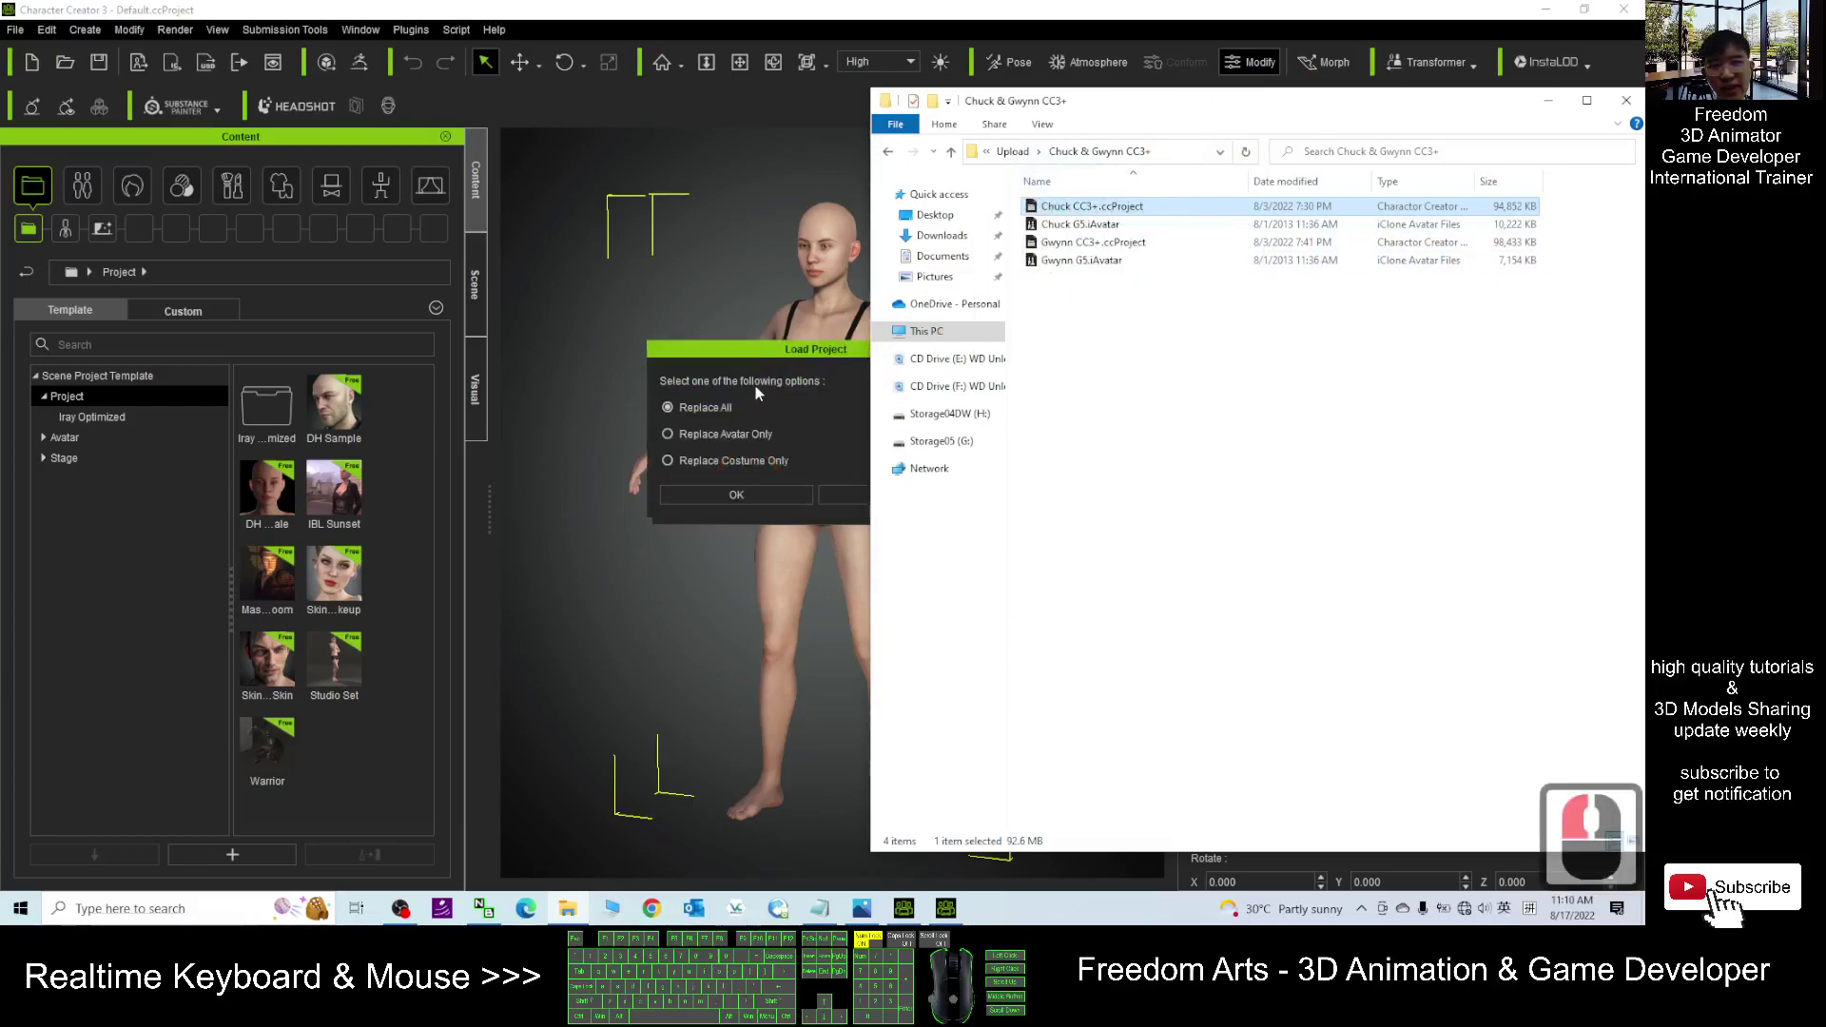
pyautogui.click(739, 461)
pyautogui.click(690, 495)
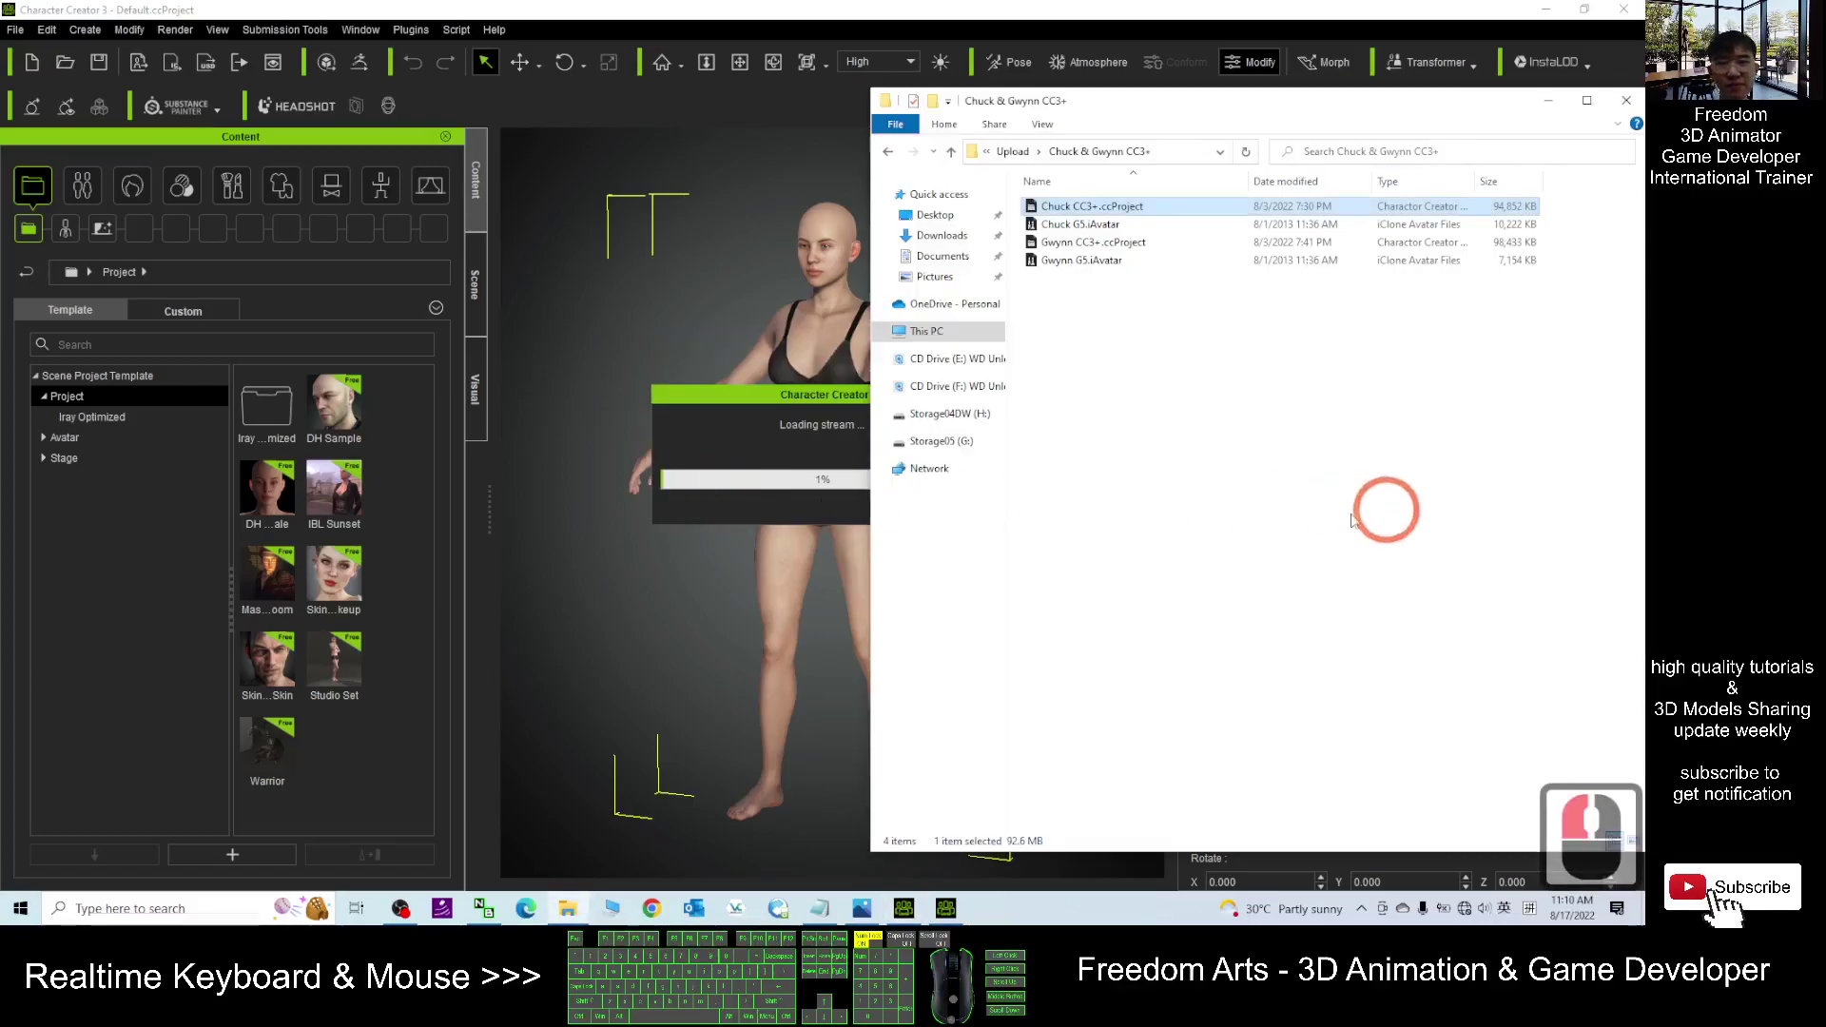
# Step: Bring Character Creator forward and pause the screen recording while the project loads
pyautogui.click(709, 10)
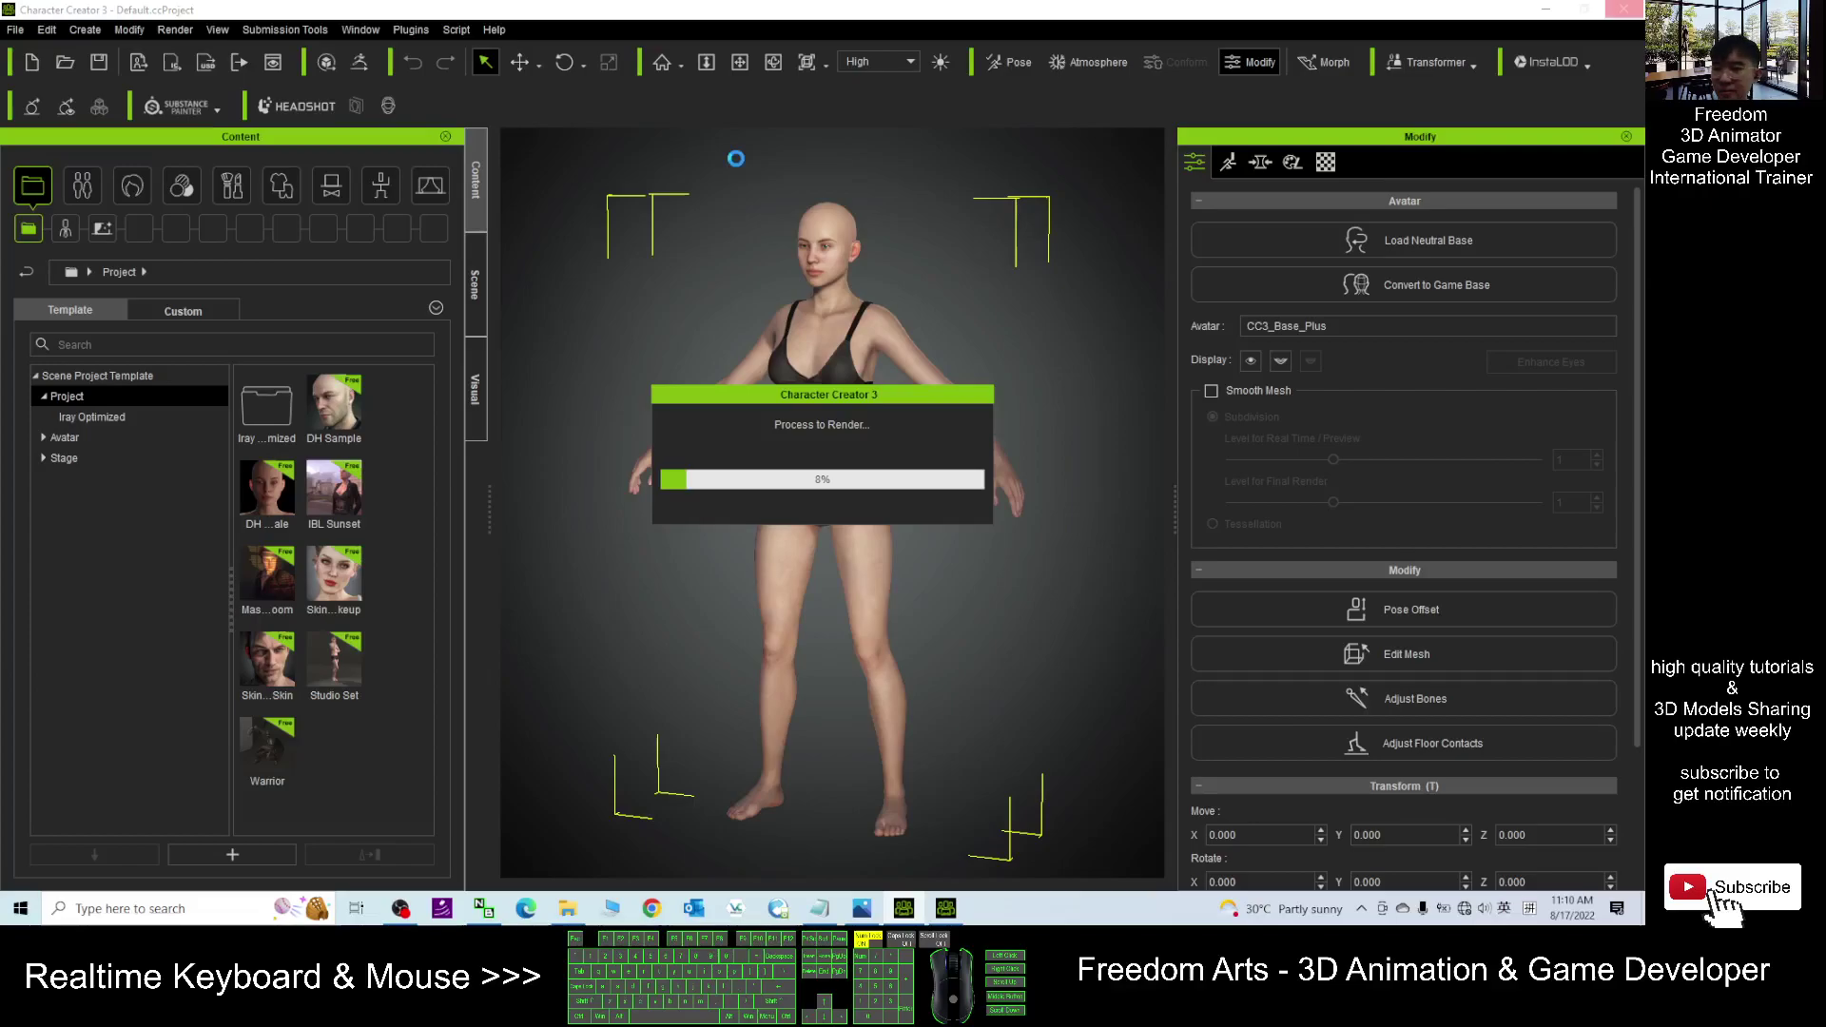
pyautogui.click(400, 911)
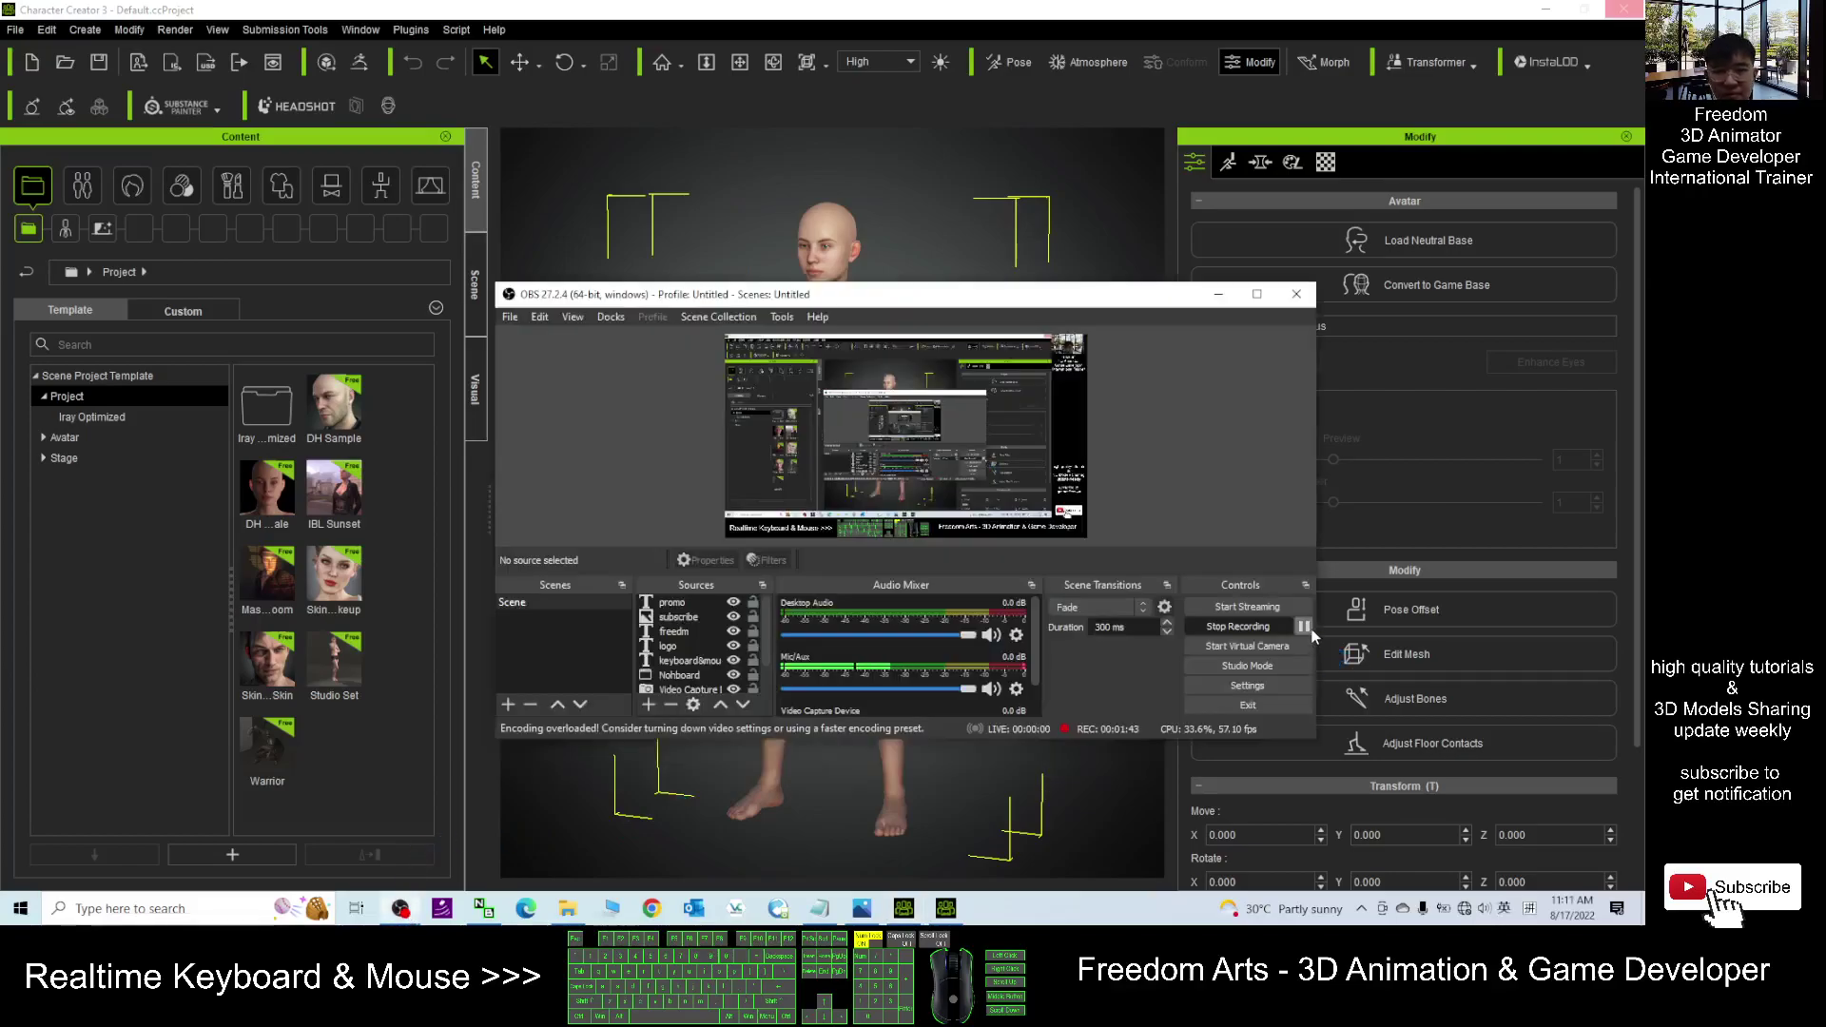
pyautogui.click(1309, 630)
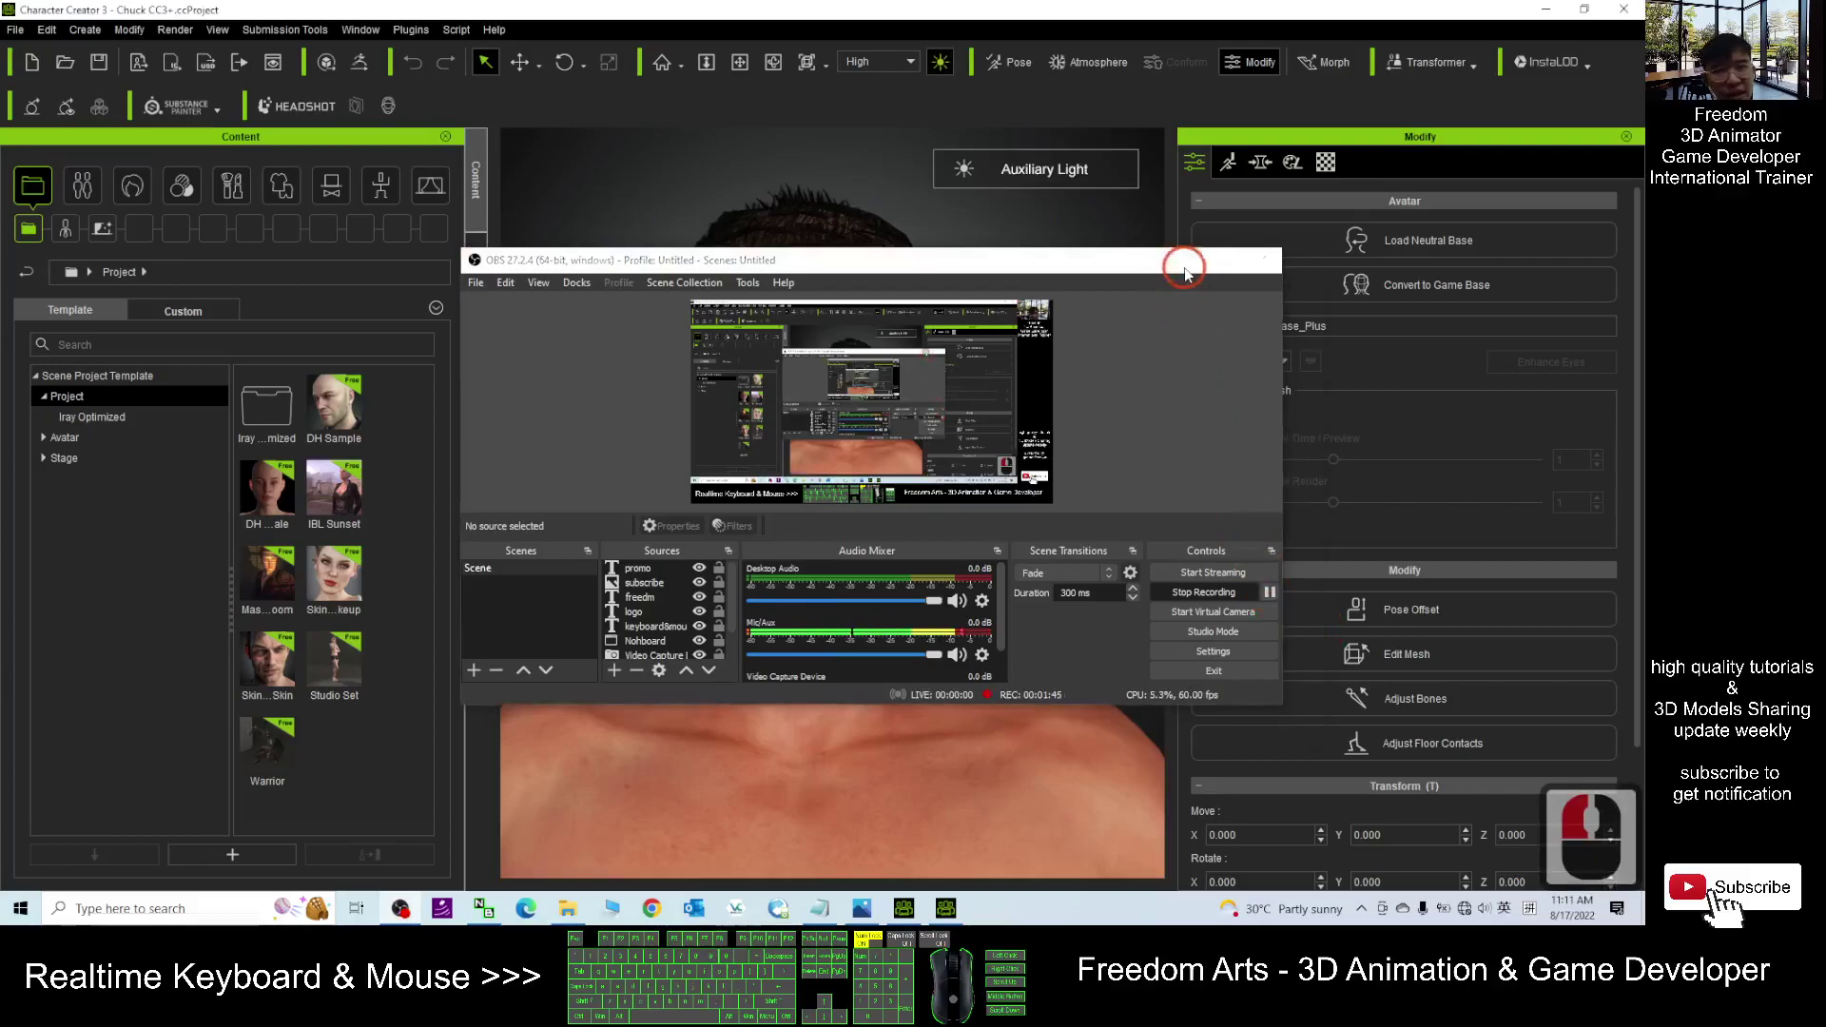
pyautogui.click(1187, 262)
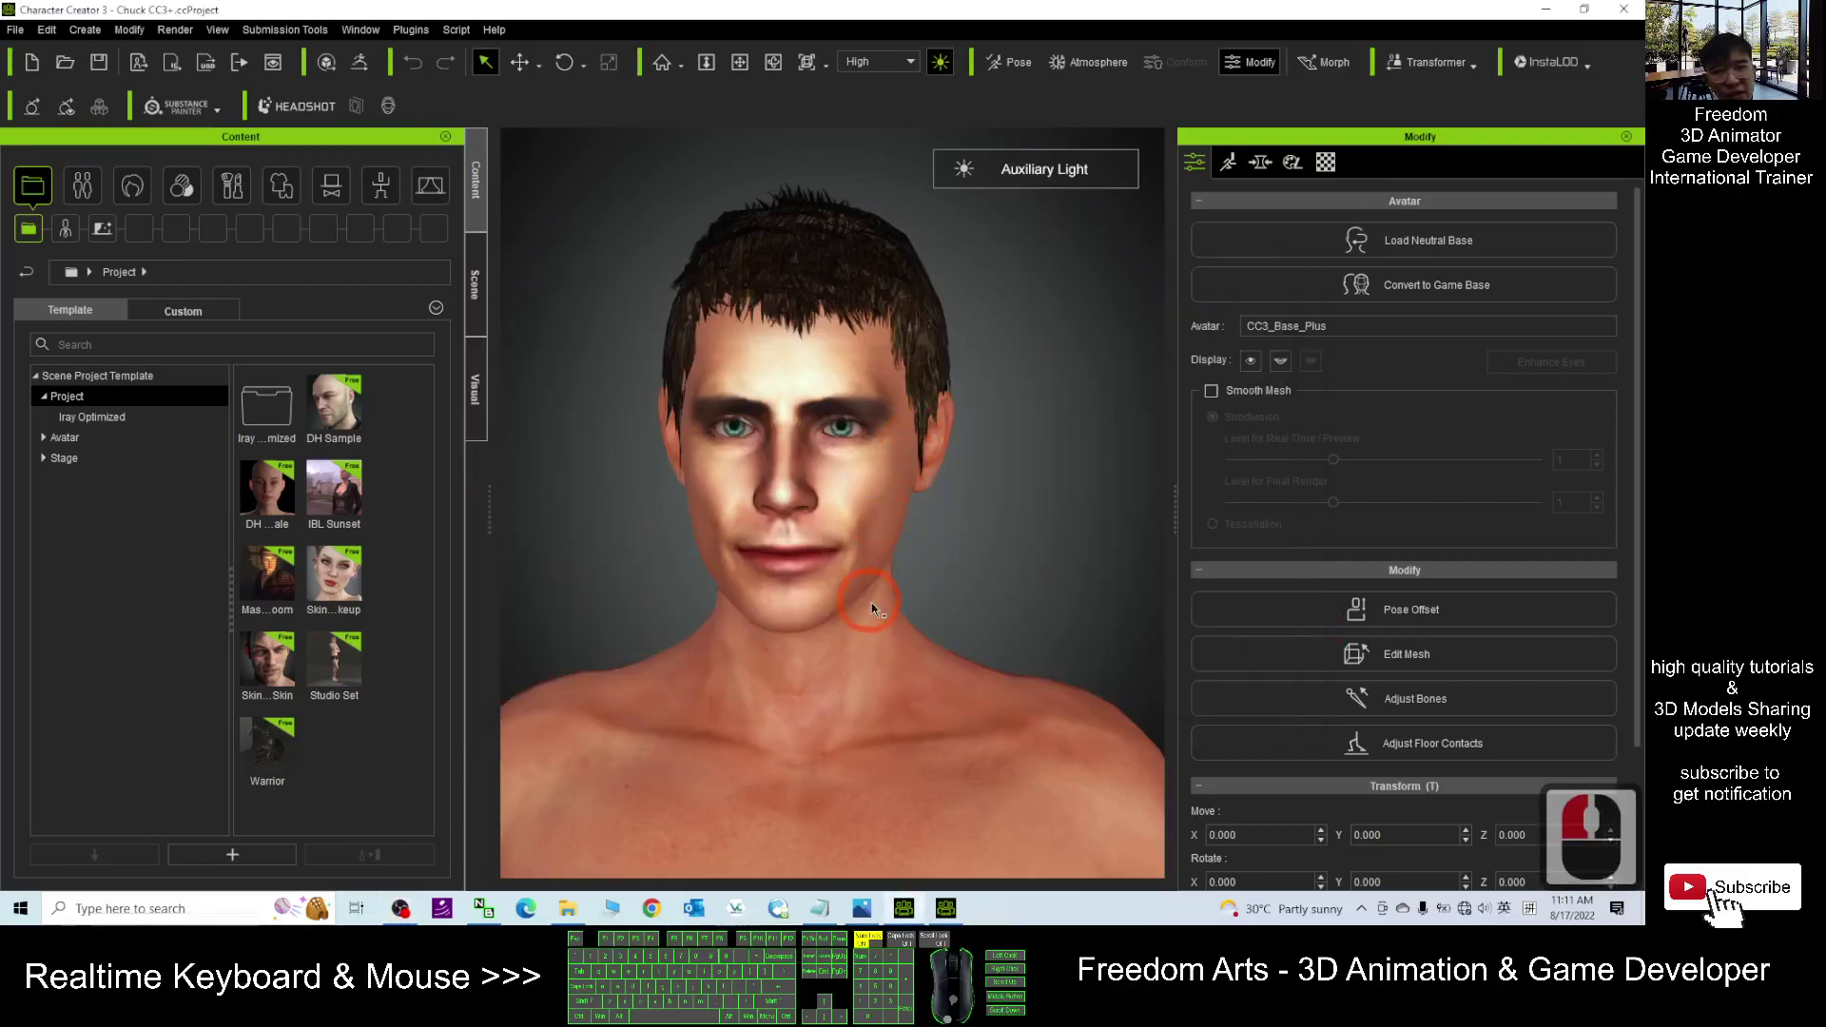
pyautogui.scroll(-20, 872, 602)
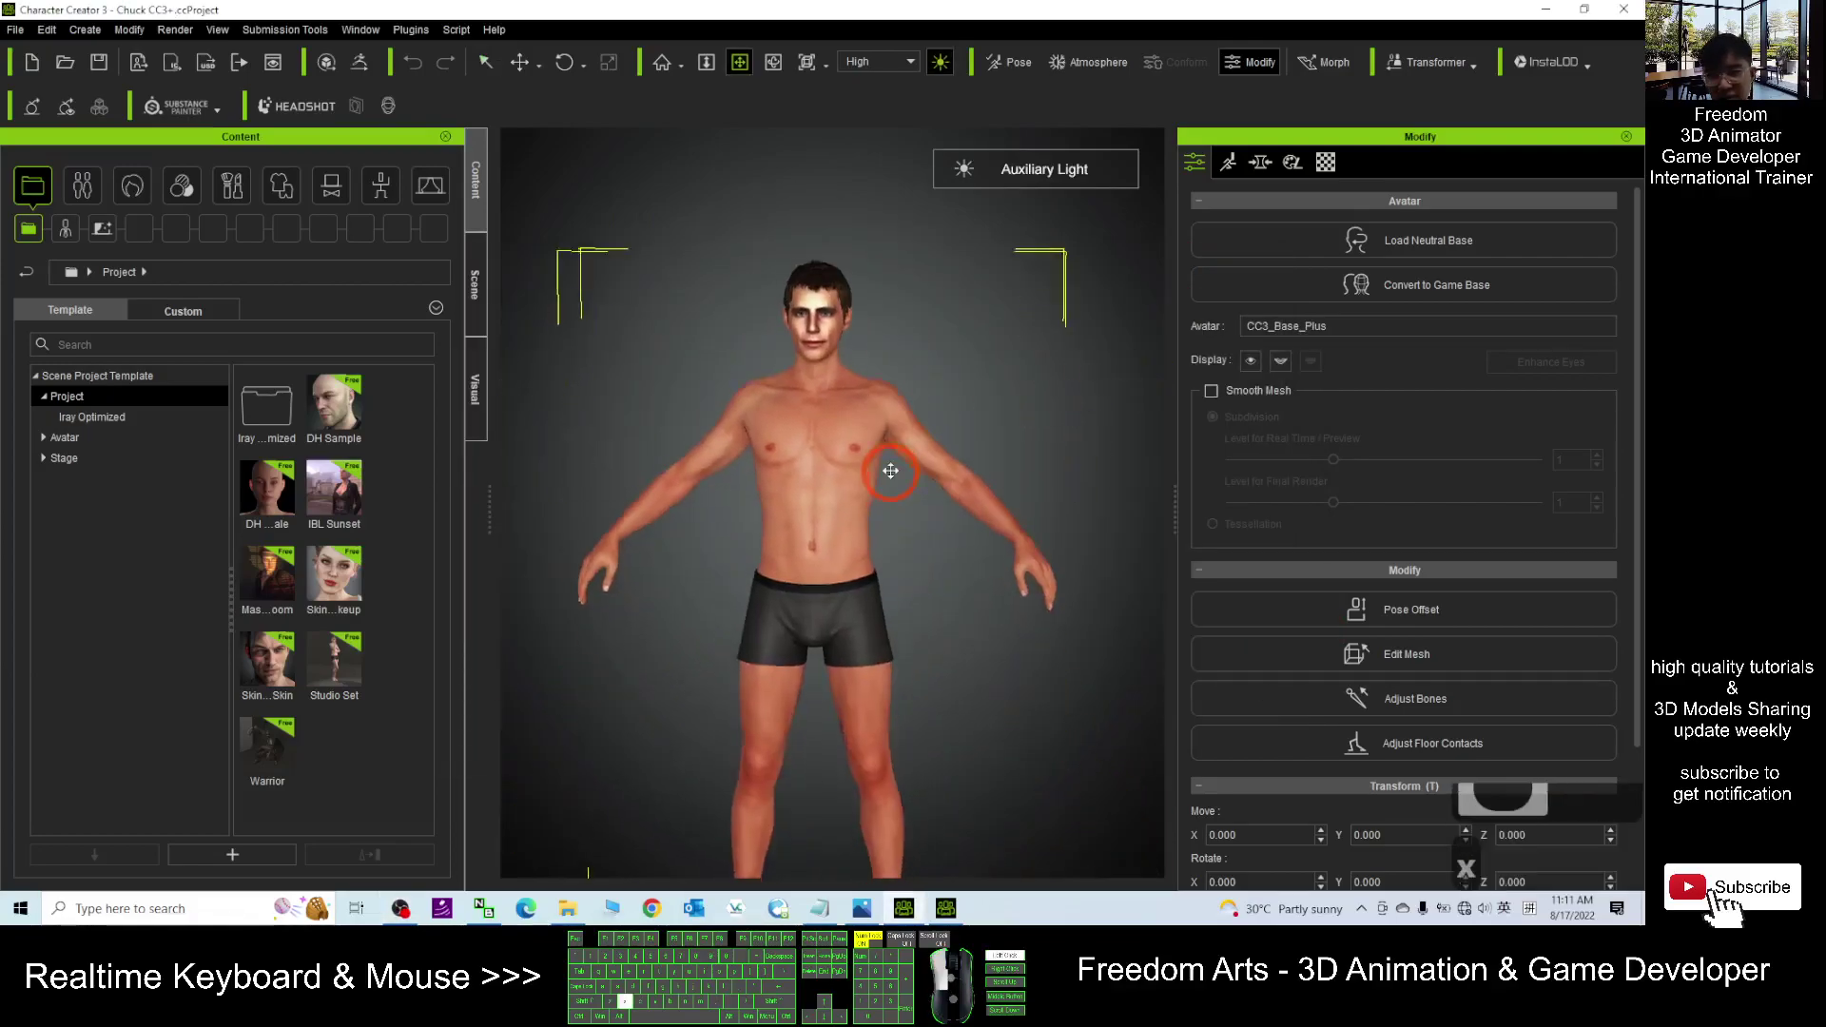
pyautogui.moveTo(890, 471); pyautogui.dragTo(887, 464)
pyautogui.press('c')
pyautogui.moveTo(886, 464); pyautogui.dragTo(554, 346)
pyautogui.scroll(16, 914, 355)
pyautogui.press('x')
pyautogui.press('c')
pyautogui.moveTo(867, 333); pyautogui.dragTo(714, 328)
pyautogui.click(1262, 169)
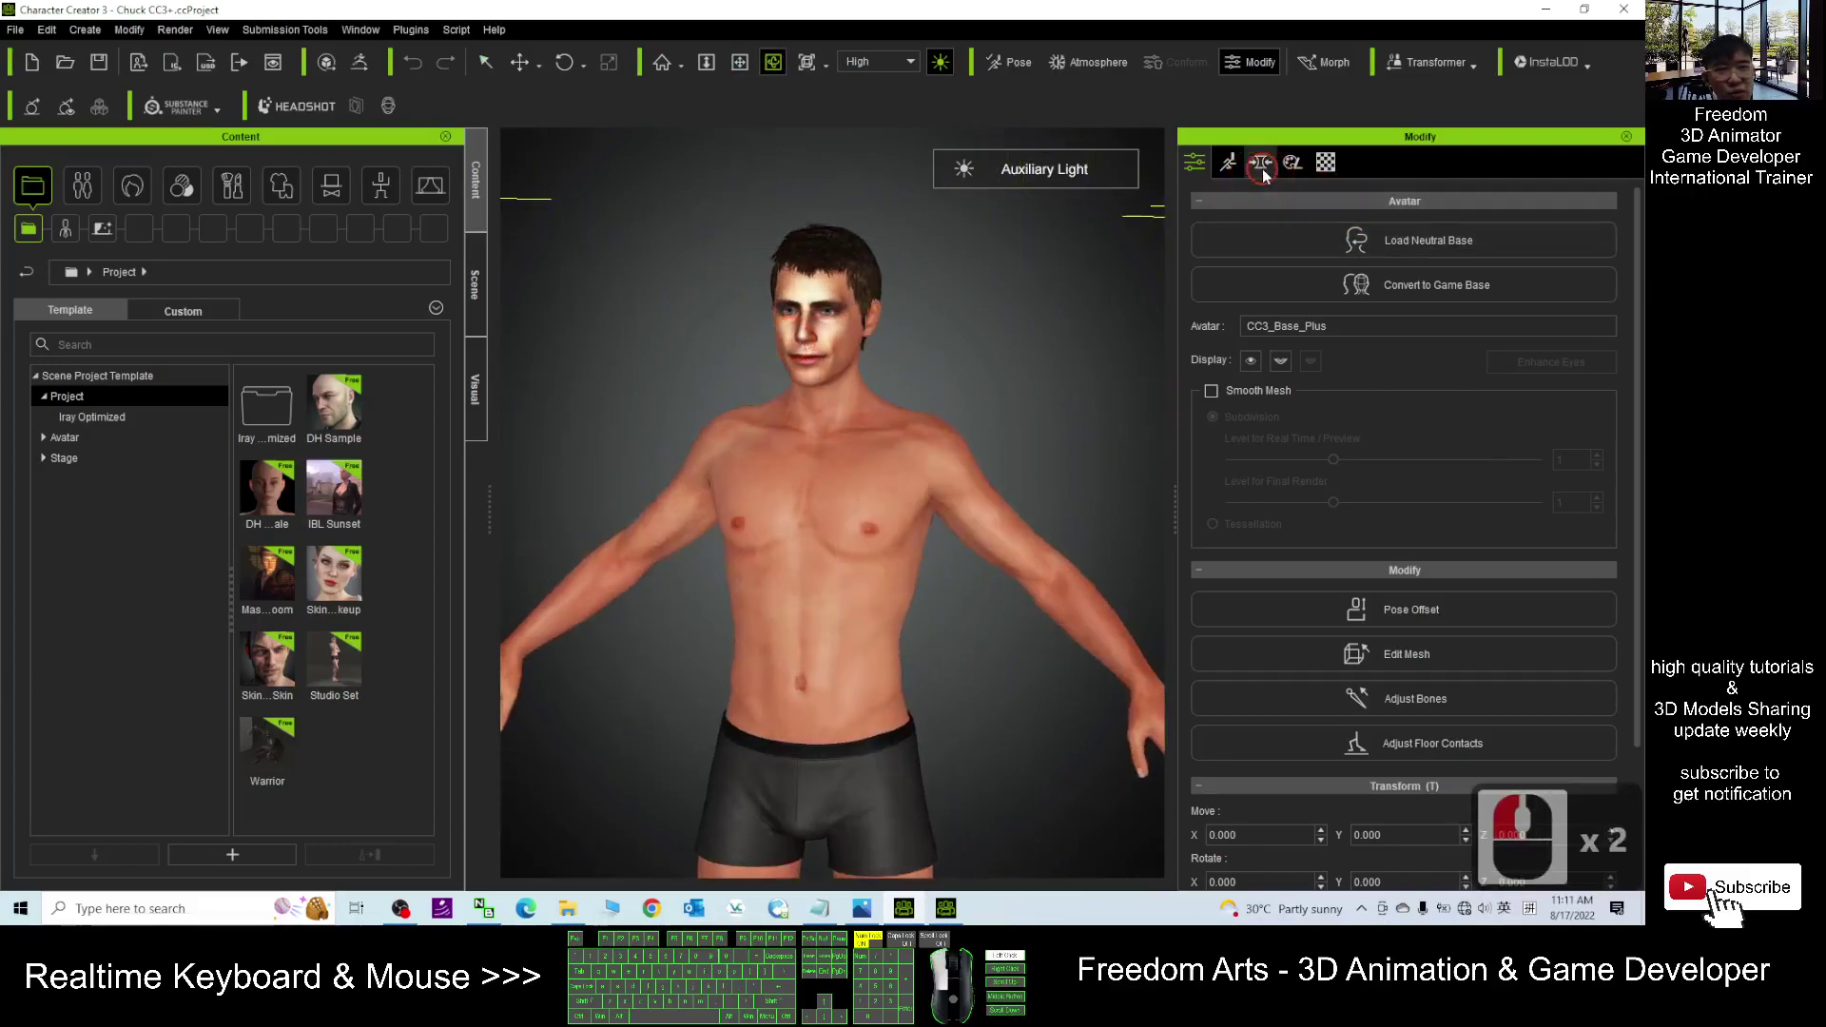
# Step: In Actor > Body > Full Body morphs, try CC3+_Katherine_Body and set CC3+_Kevin_Body to 91
pyautogui.click(1513, 341)
pyautogui.scroll(6, 954, 343)
pyautogui.click(1317, 285)
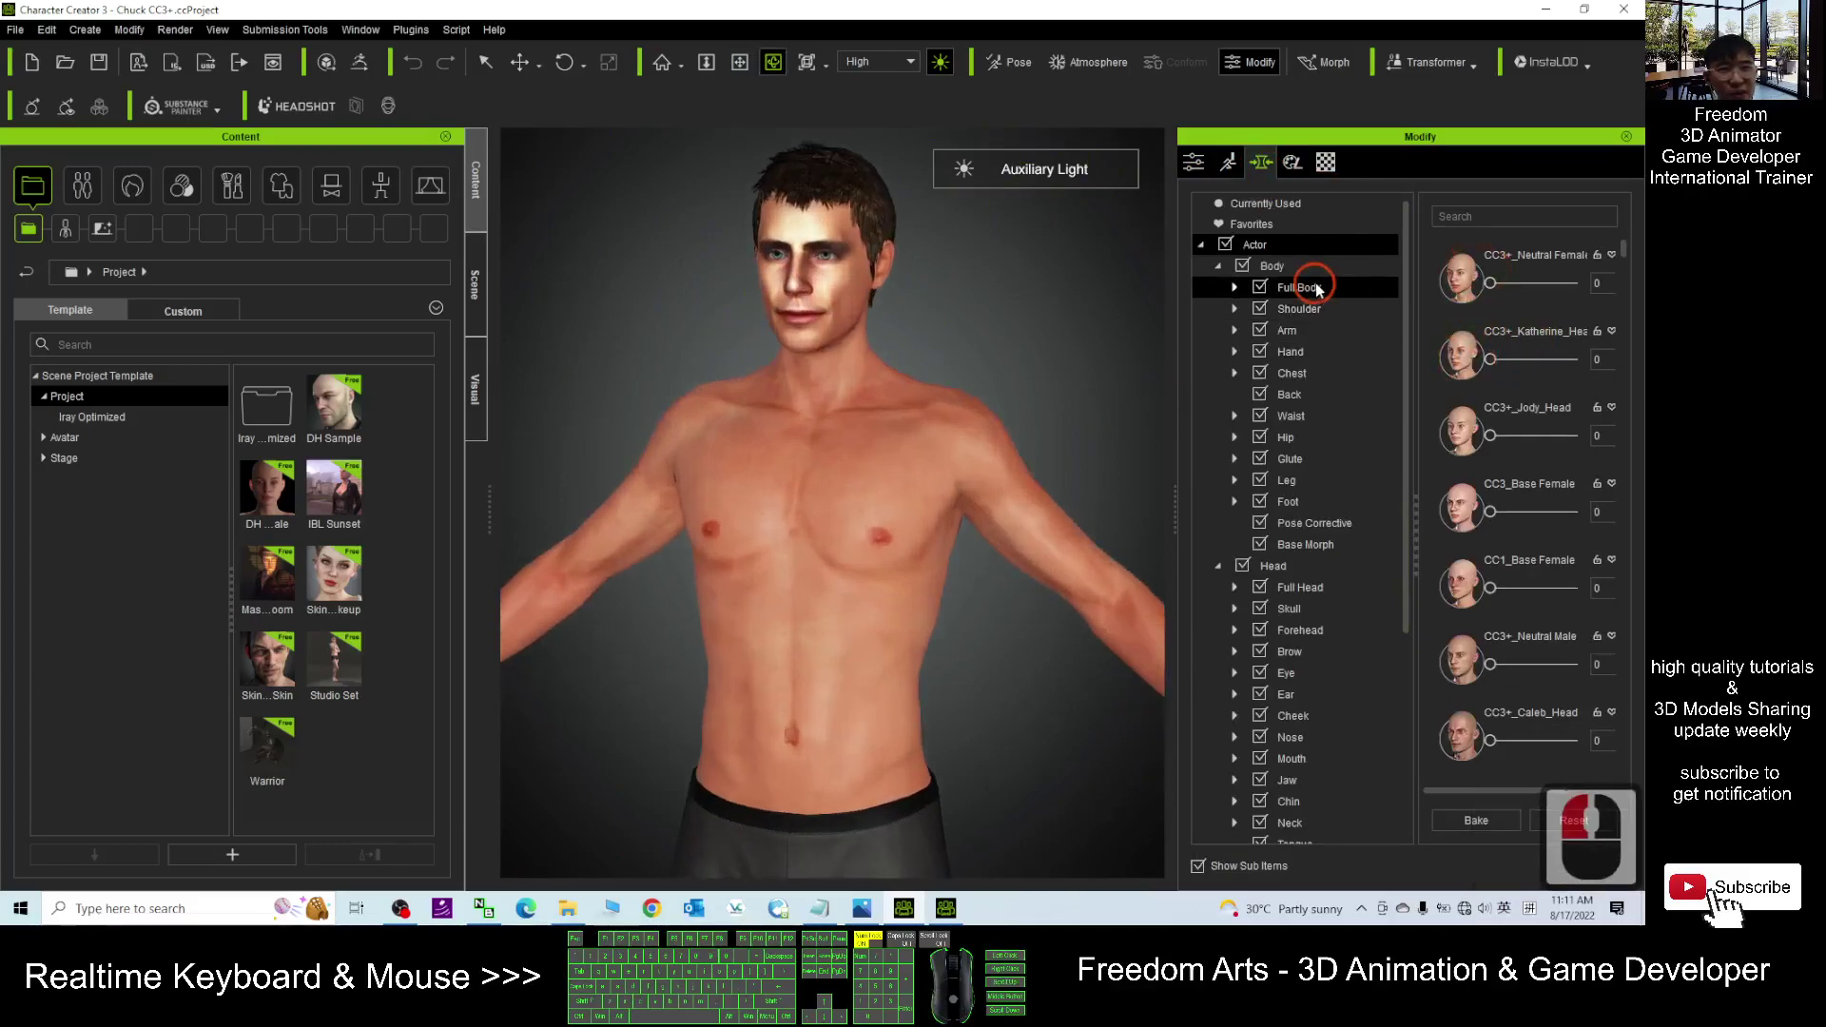
pyautogui.scroll(-3, 1492, 436)
pyautogui.scroll(8, 1506, 353)
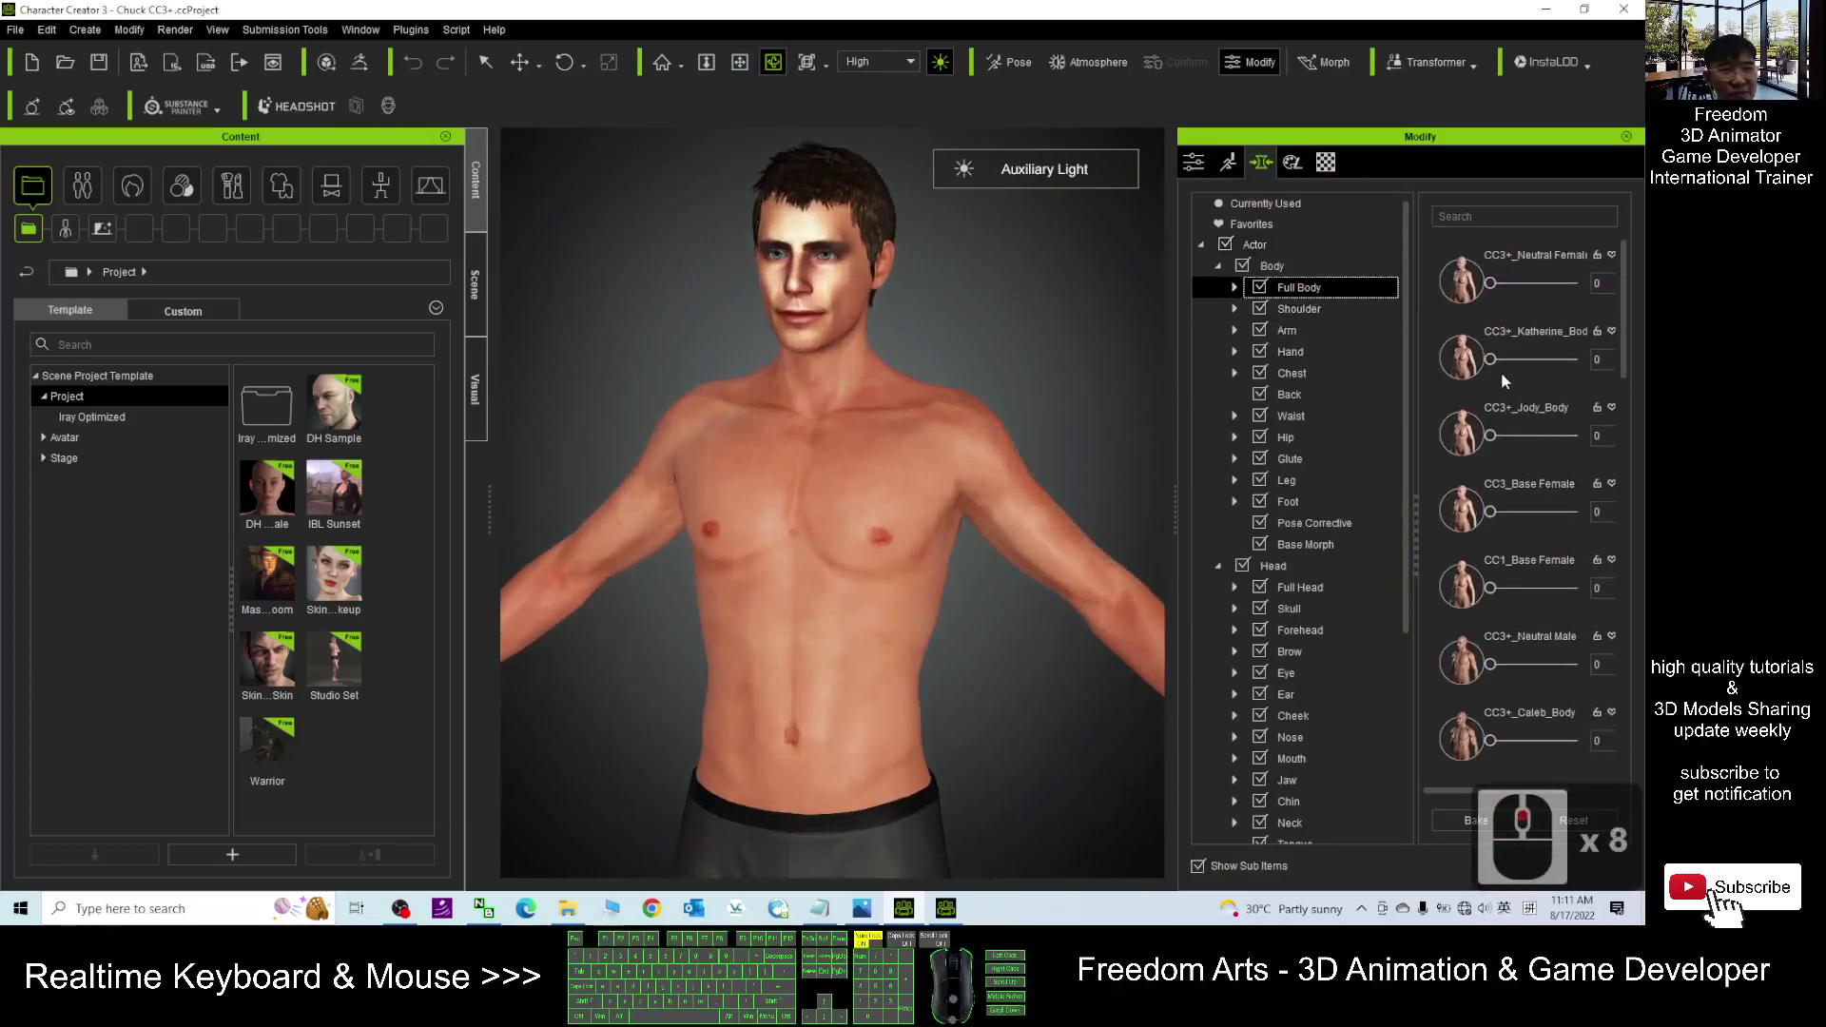
pyautogui.moveTo(1493, 359); pyautogui.dragTo(1558, 359)
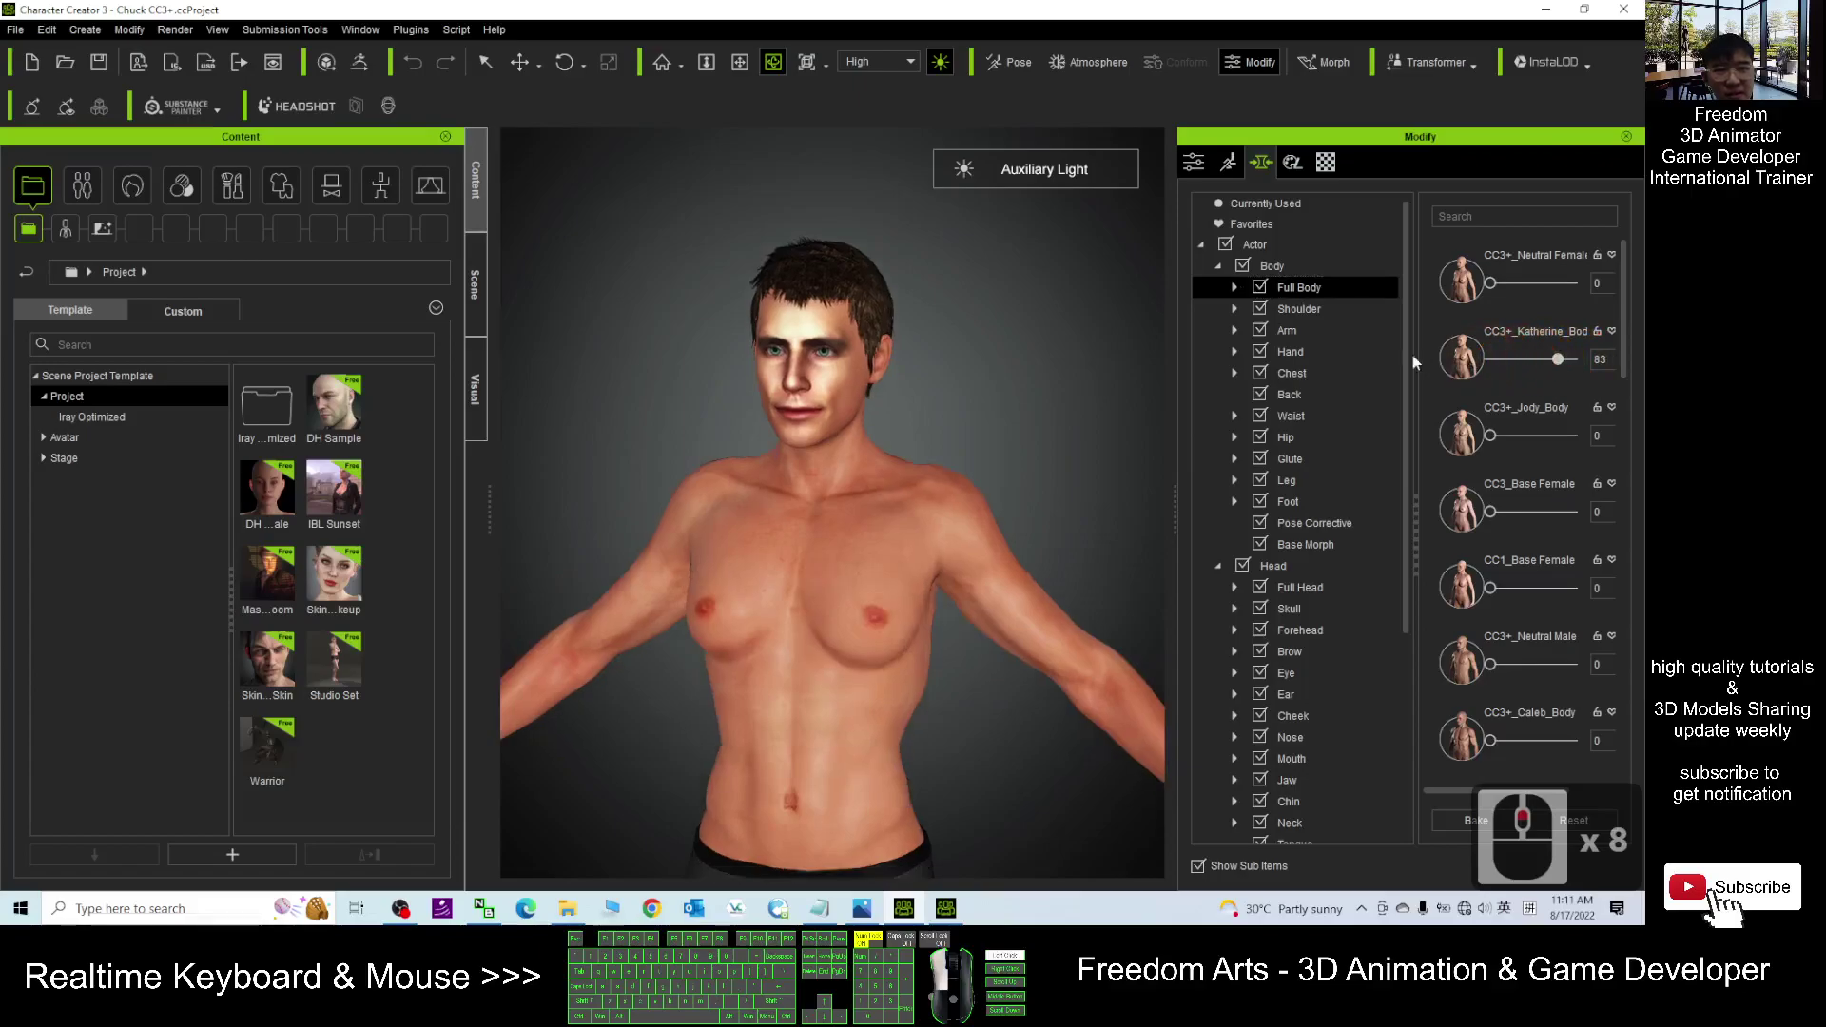
pyautogui.moveTo(1413, 356); pyautogui.dragTo(1419, 361)
pyautogui.scroll(-5, 1500, 540)
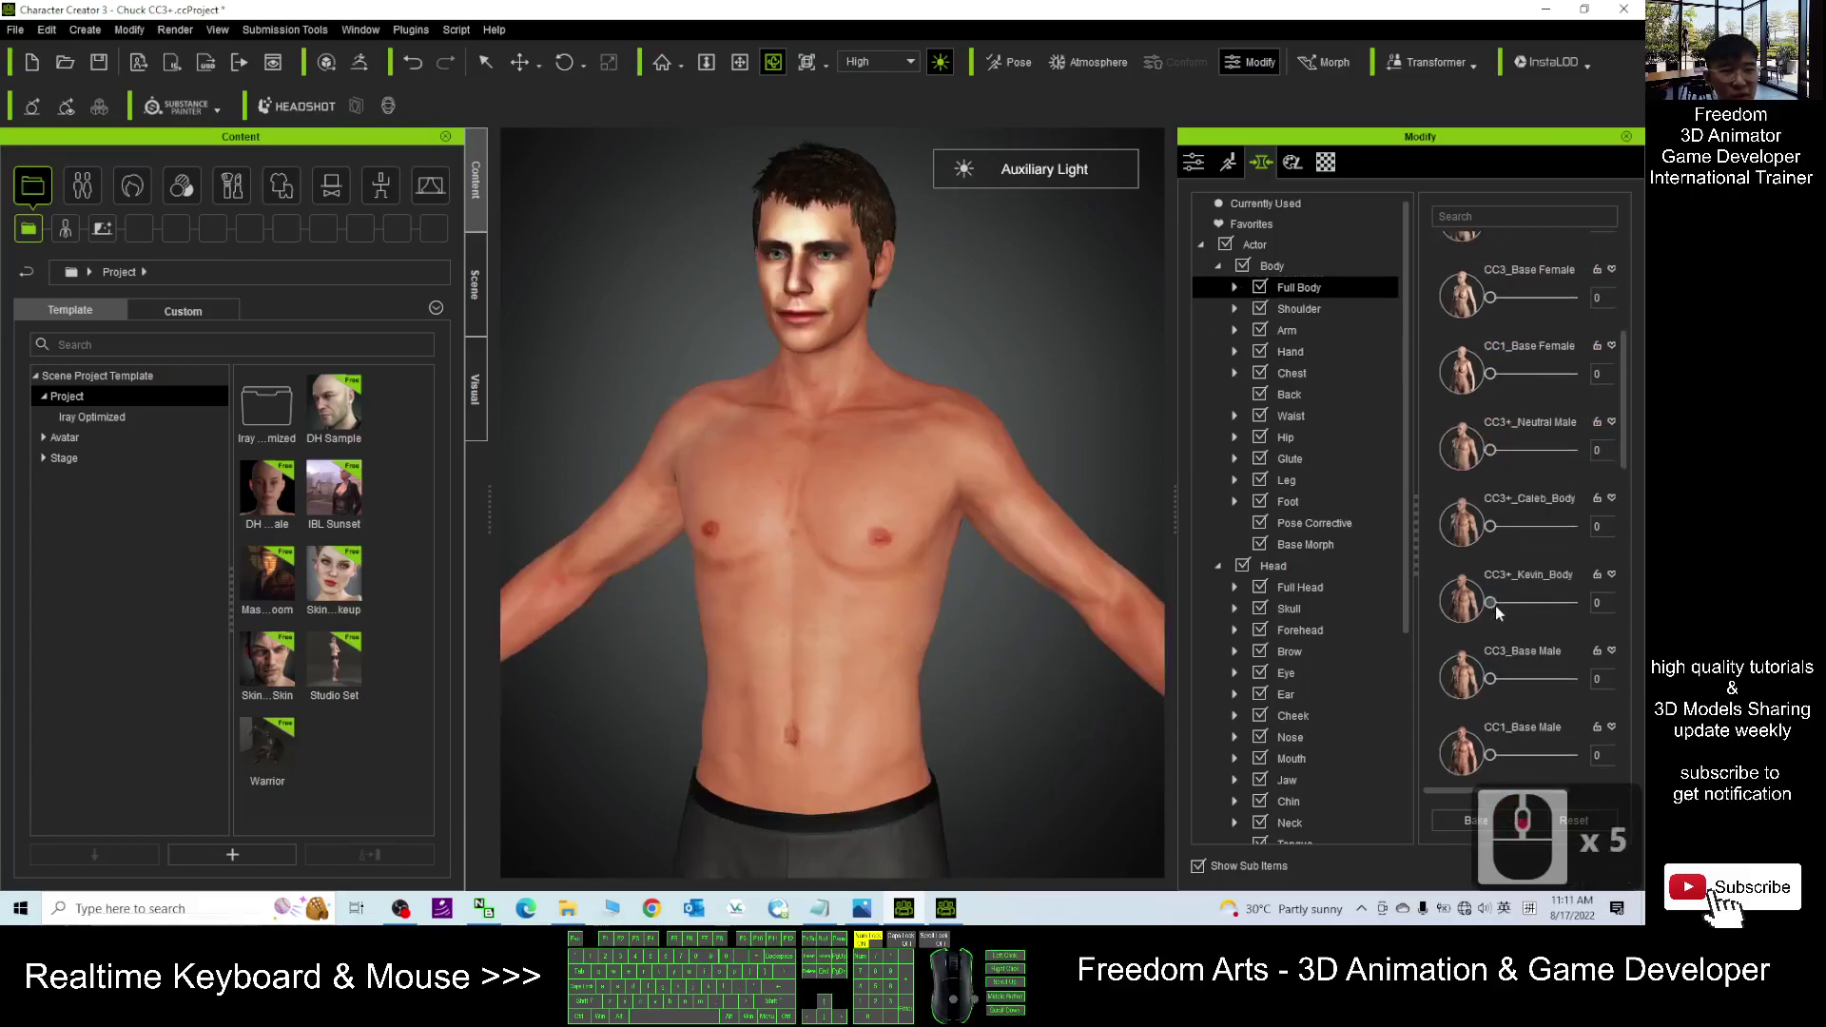
pyautogui.moveTo(1493, 604); pyautogui.dragTo(1424, 592)
# Step: Drag the Spaghetti-strap Top from Cloth Template > Shirts onto Chuck
pyautogui.scroll(-20, 856, 604)
pyautogui.press('x')
pyautogui.press('c')
pyautogui.moveTo(843, 613); pyautogui.dragTo(1031, 524)
pyautogui.click(281, 185)
pyautogui.click(134, 395)
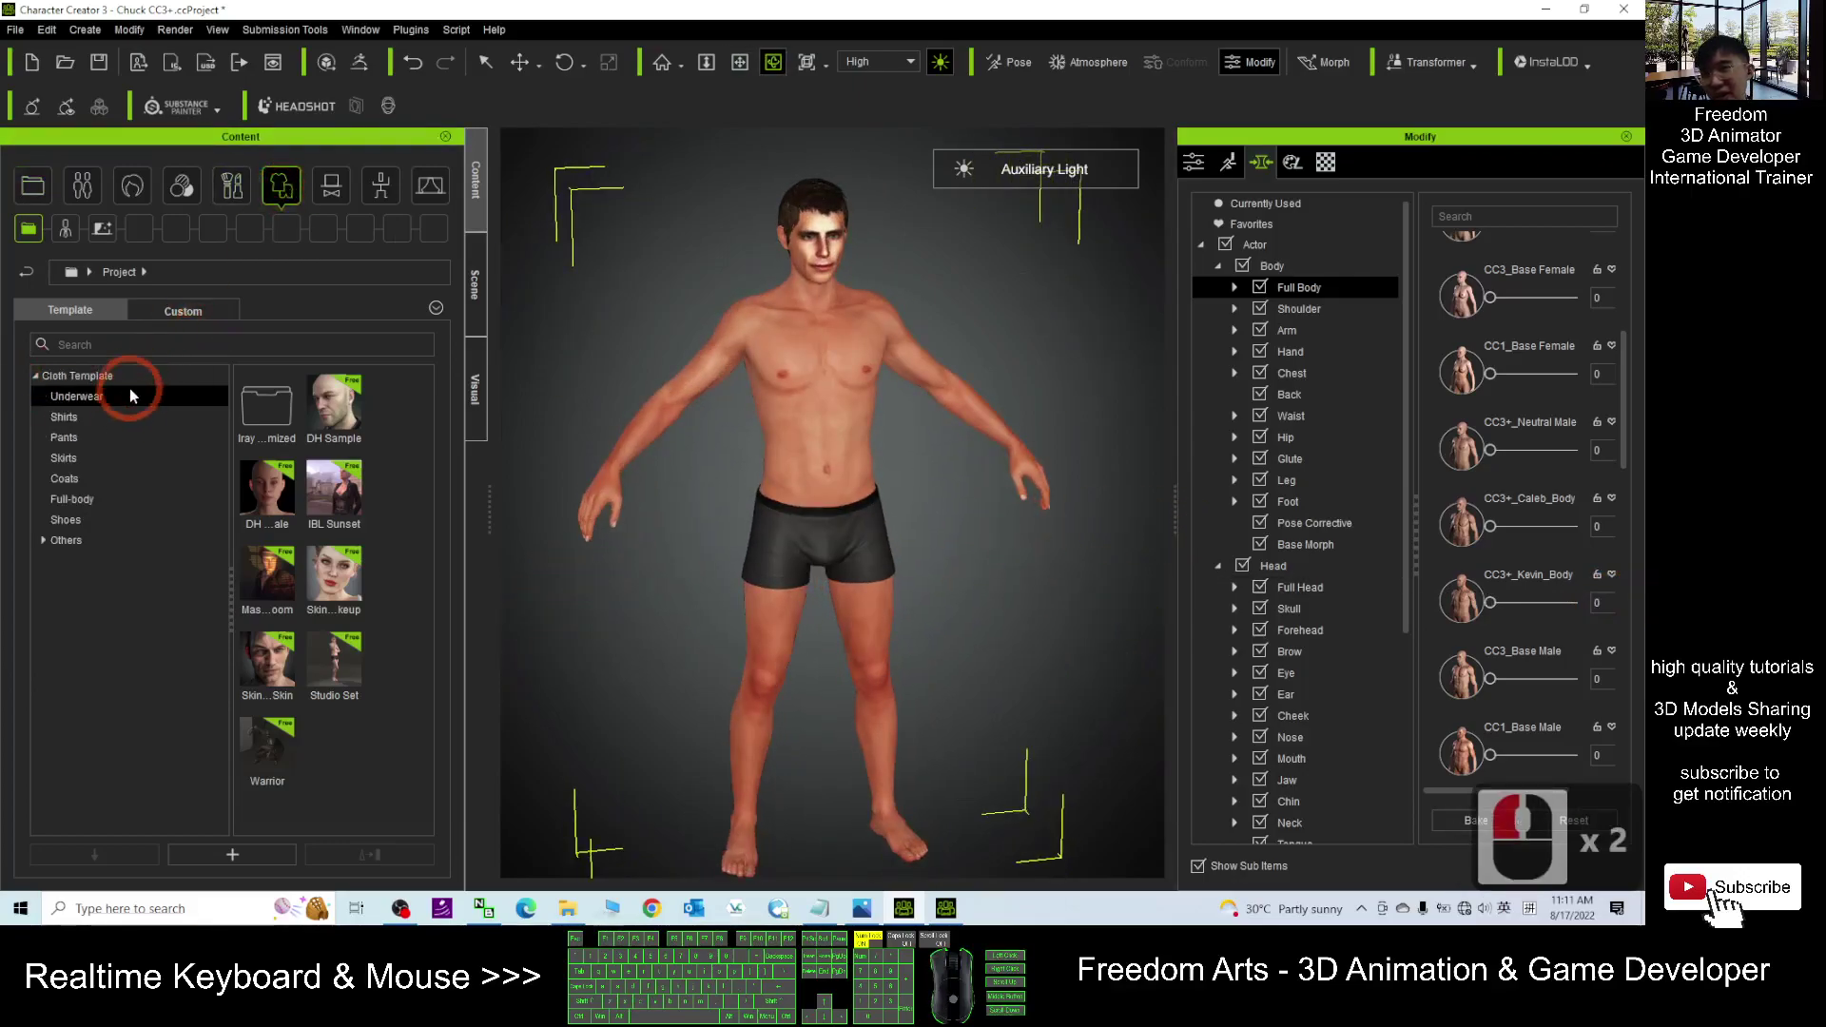
pyautogui.click(74, 417)
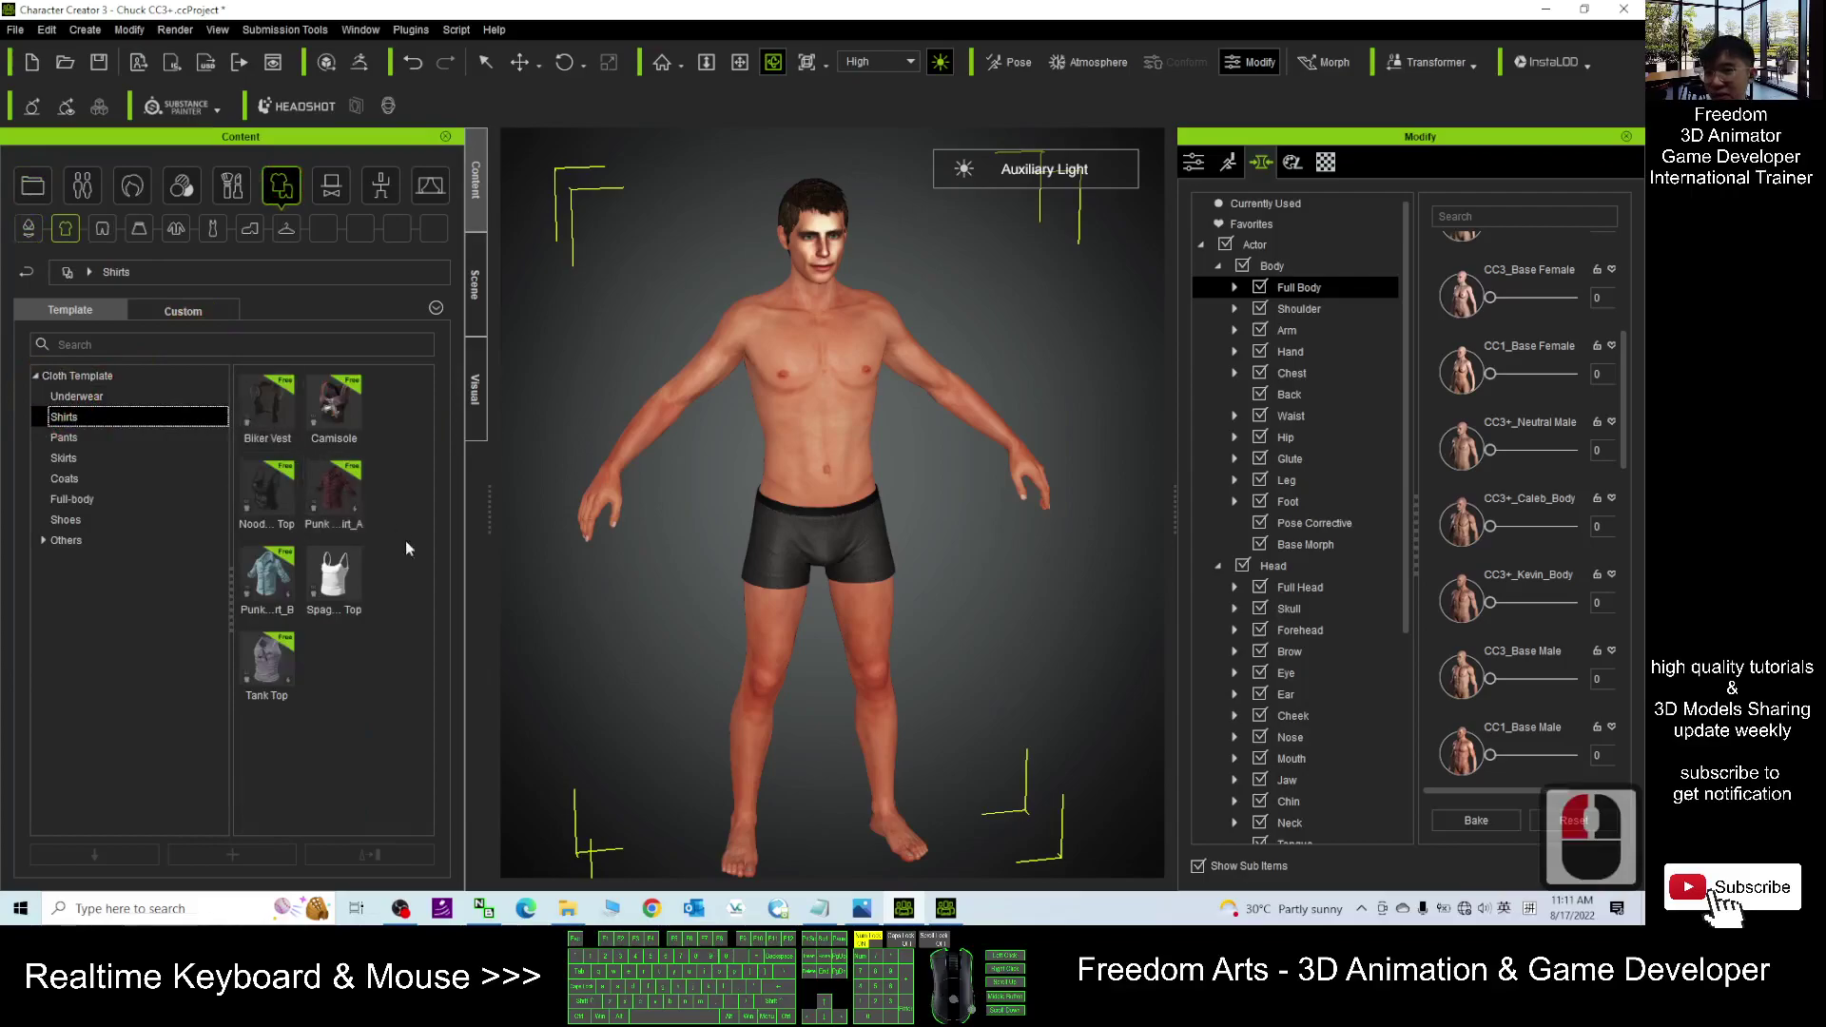
pyautogui.moveTo(341, 555); pyautogui.dragTo(854, 424)
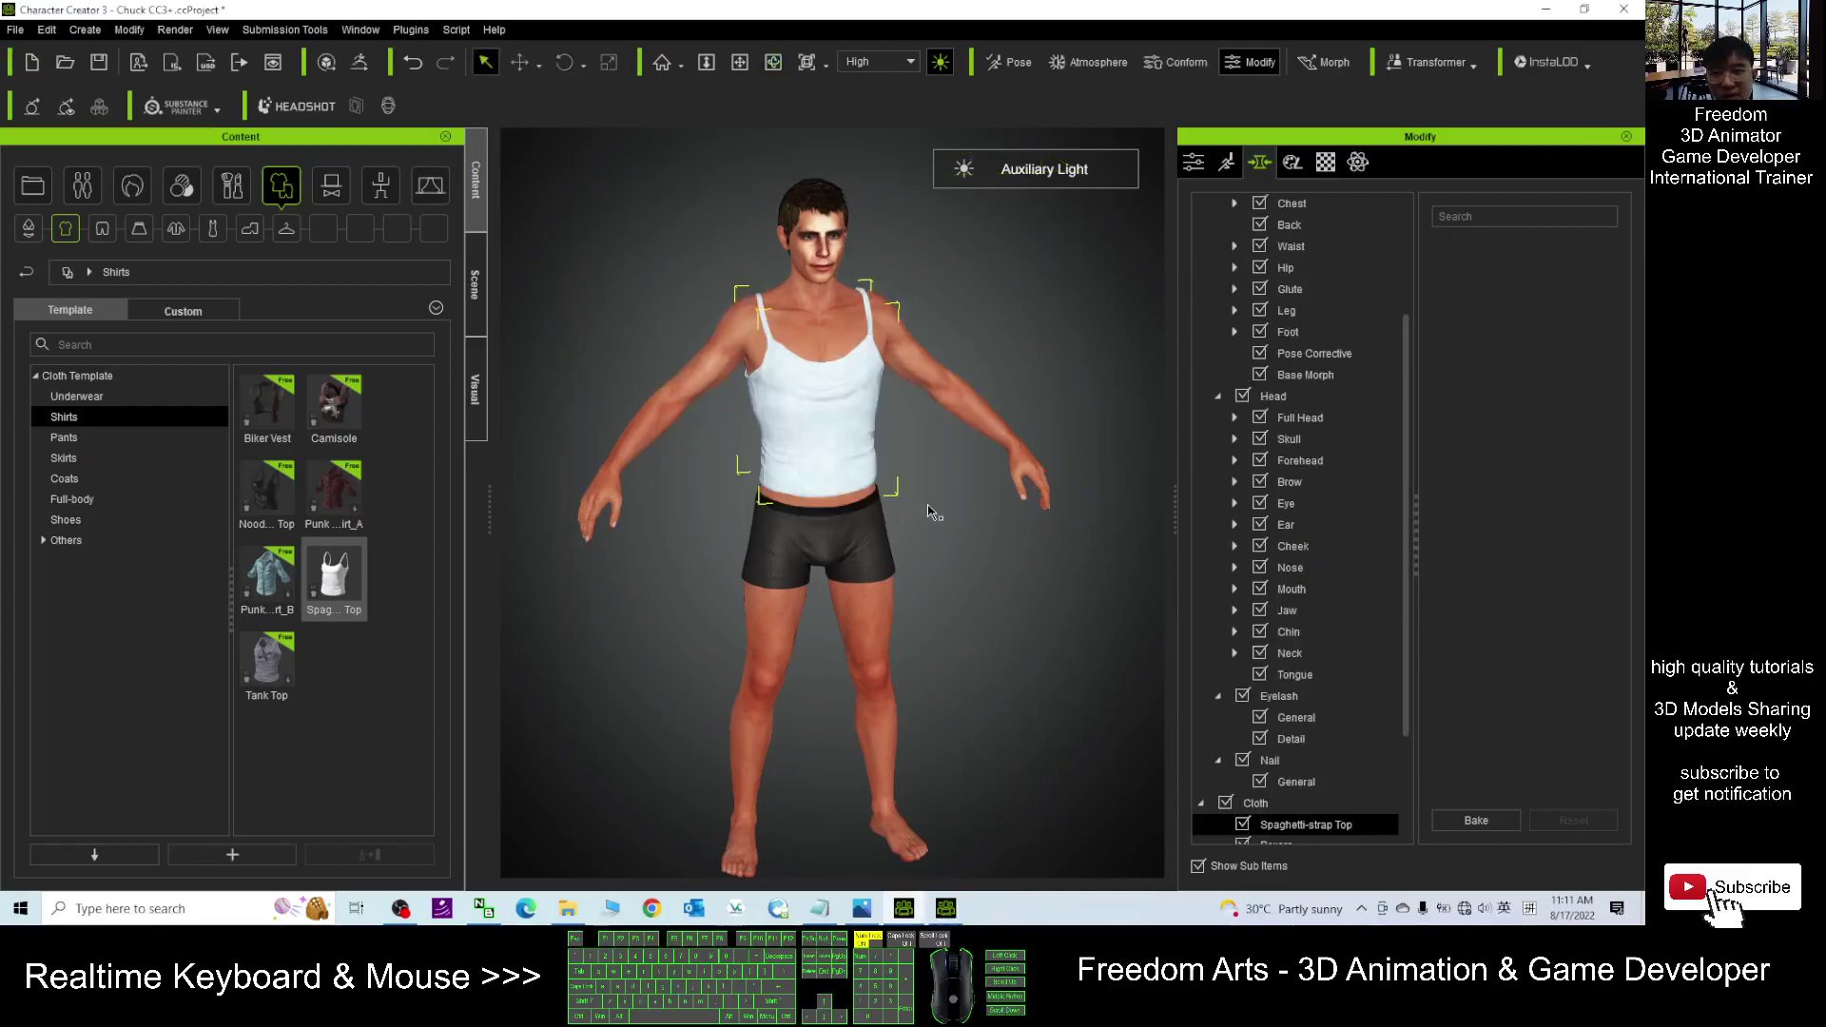
pyautogui.moveTo(941, 789); pyautogui.dragTo(921, 851)
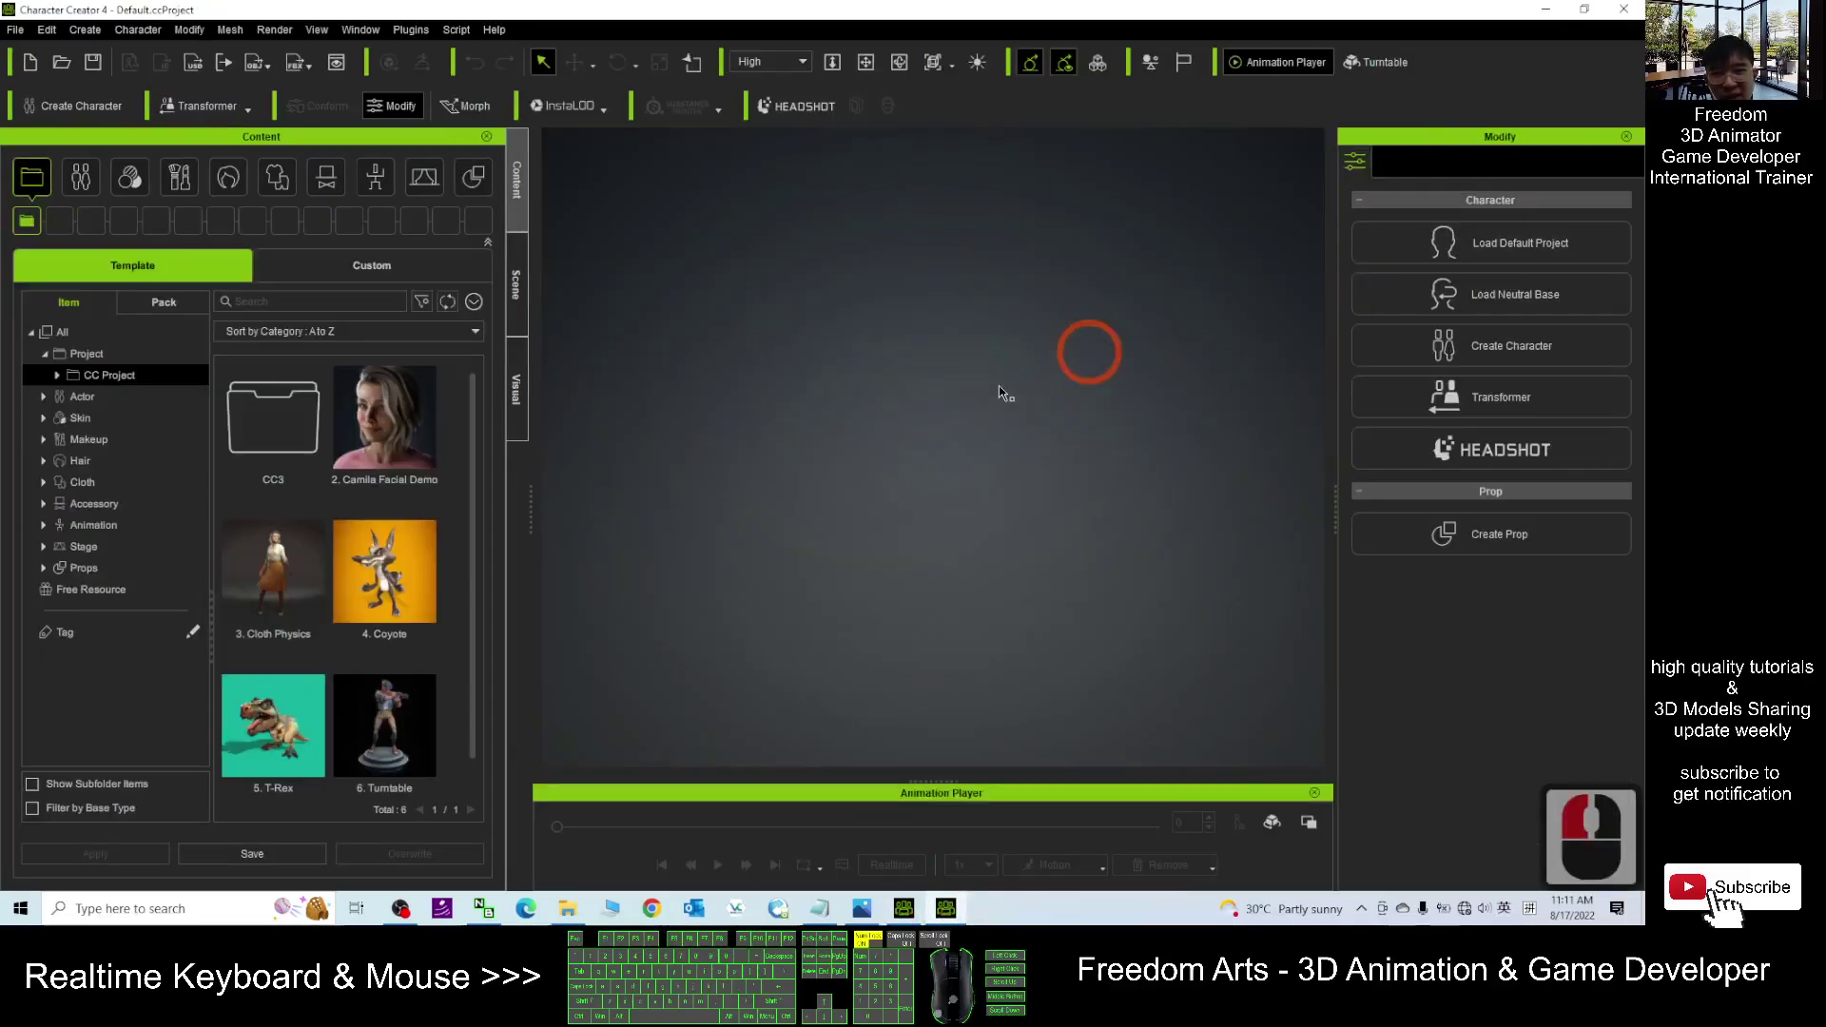
# Step: Show the Chuck & Gwynn CC3+ folder's files as Large icons
pyautogui.click(569, 907)
pyautogui.click(1123, 206)
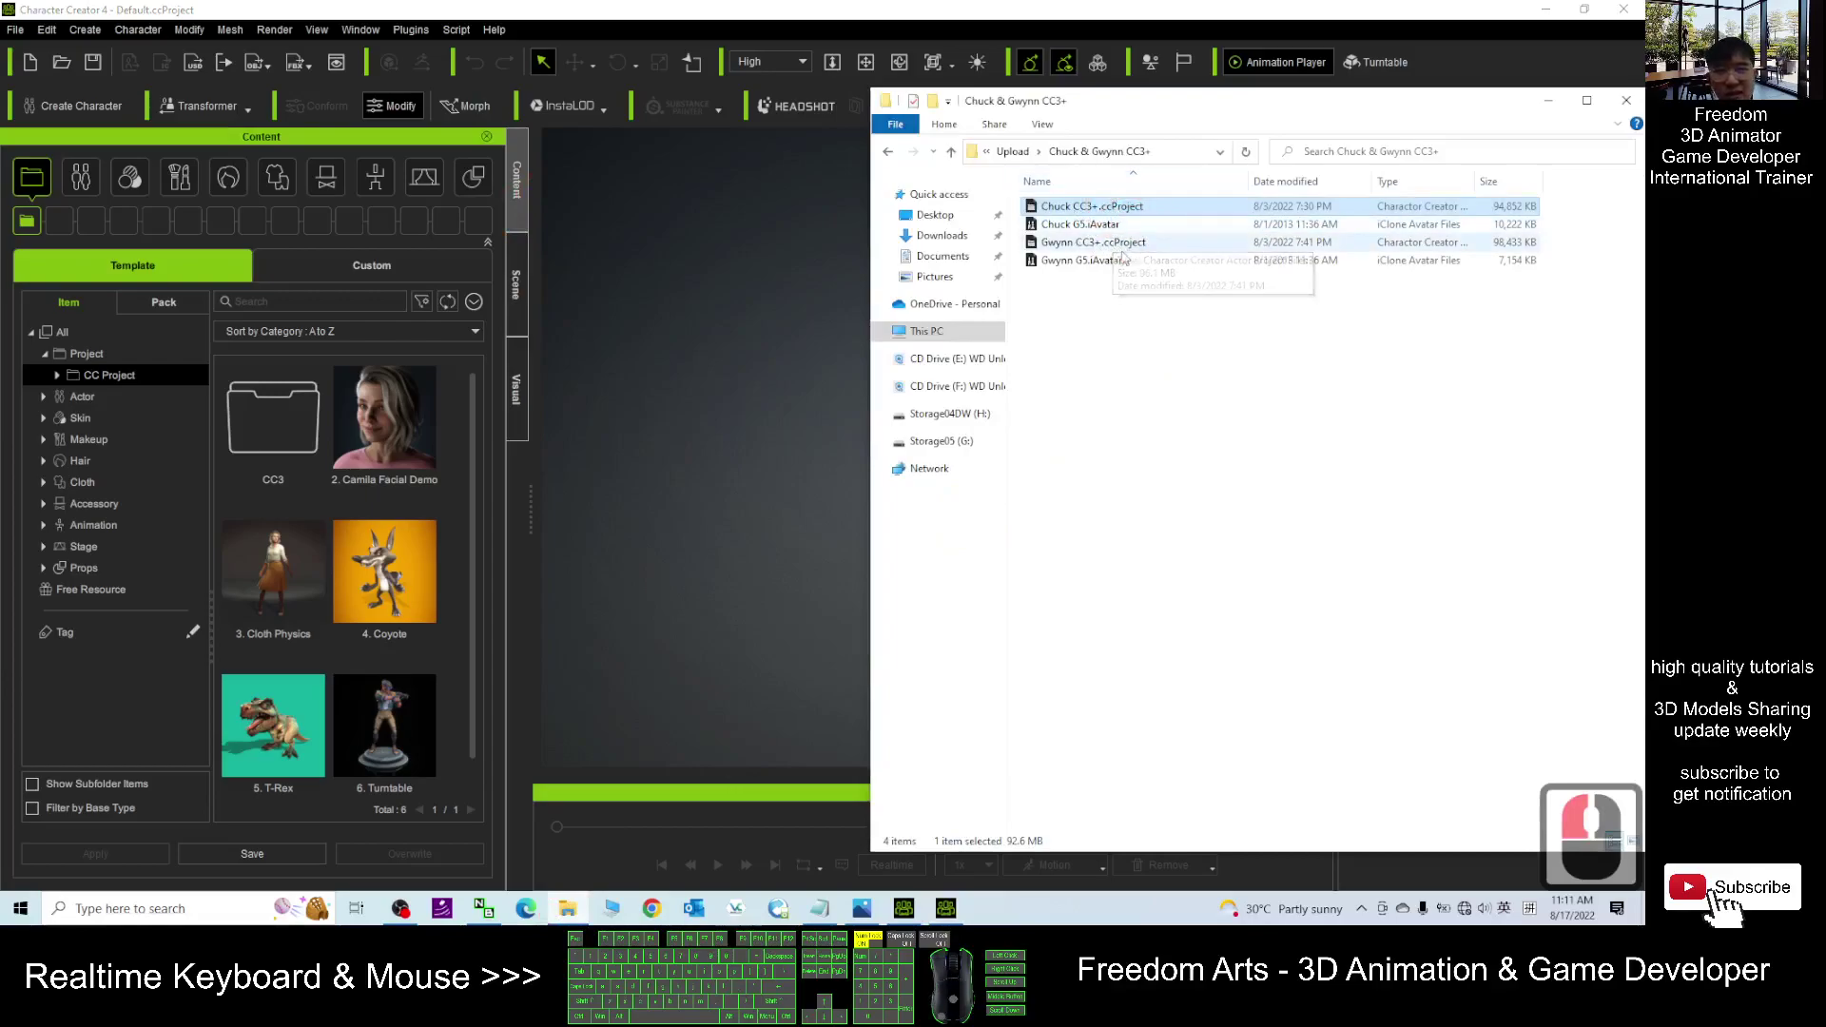
pyautogui.moveTo(1072, 247)
pyautogui.mouseDown()
pyautogui.moveTo(1251, 347)
pyautogui.moveTo(802, 576)
pyautogui.moveTo(802, 598)
pyautogui.moveTo(1064, 233)
pyautogui.moveTo(1089, 255)
pyautogui.mouseUp()
pyautogui.rightClick(1187, 447)
pyautogui.click(1184, 409)
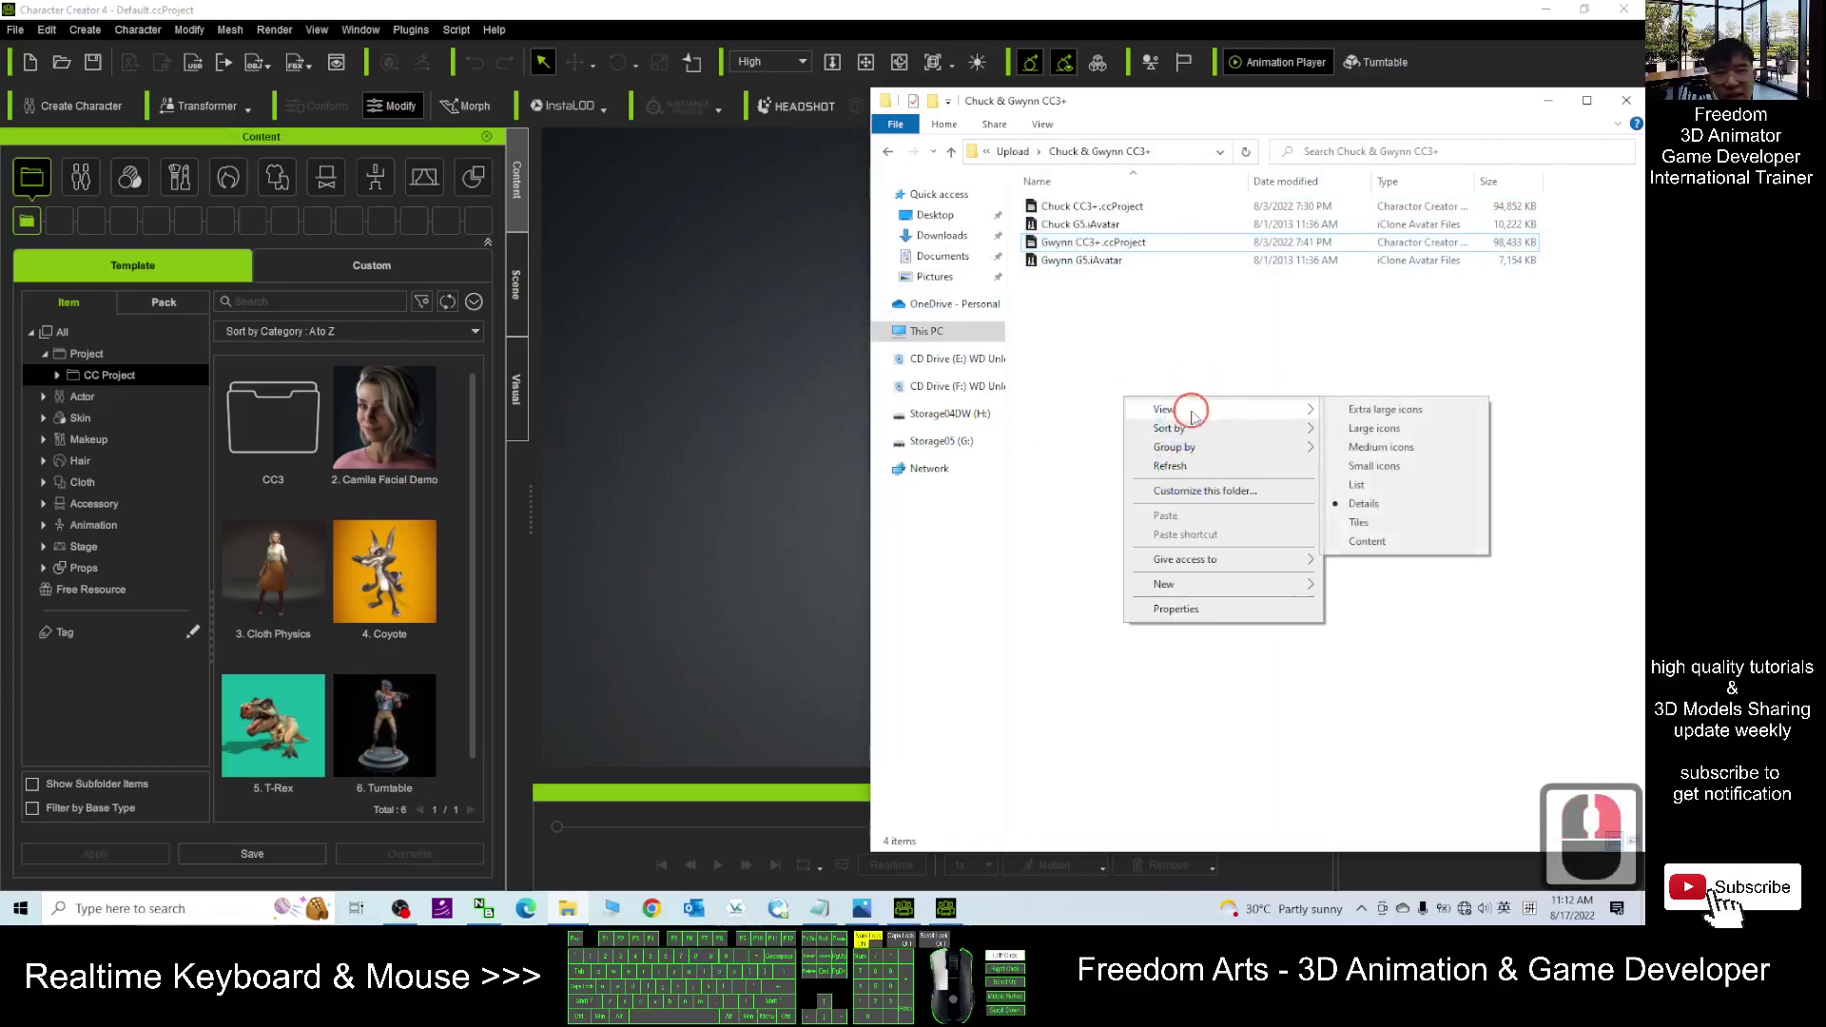
pyautogui.click(1377, 430)
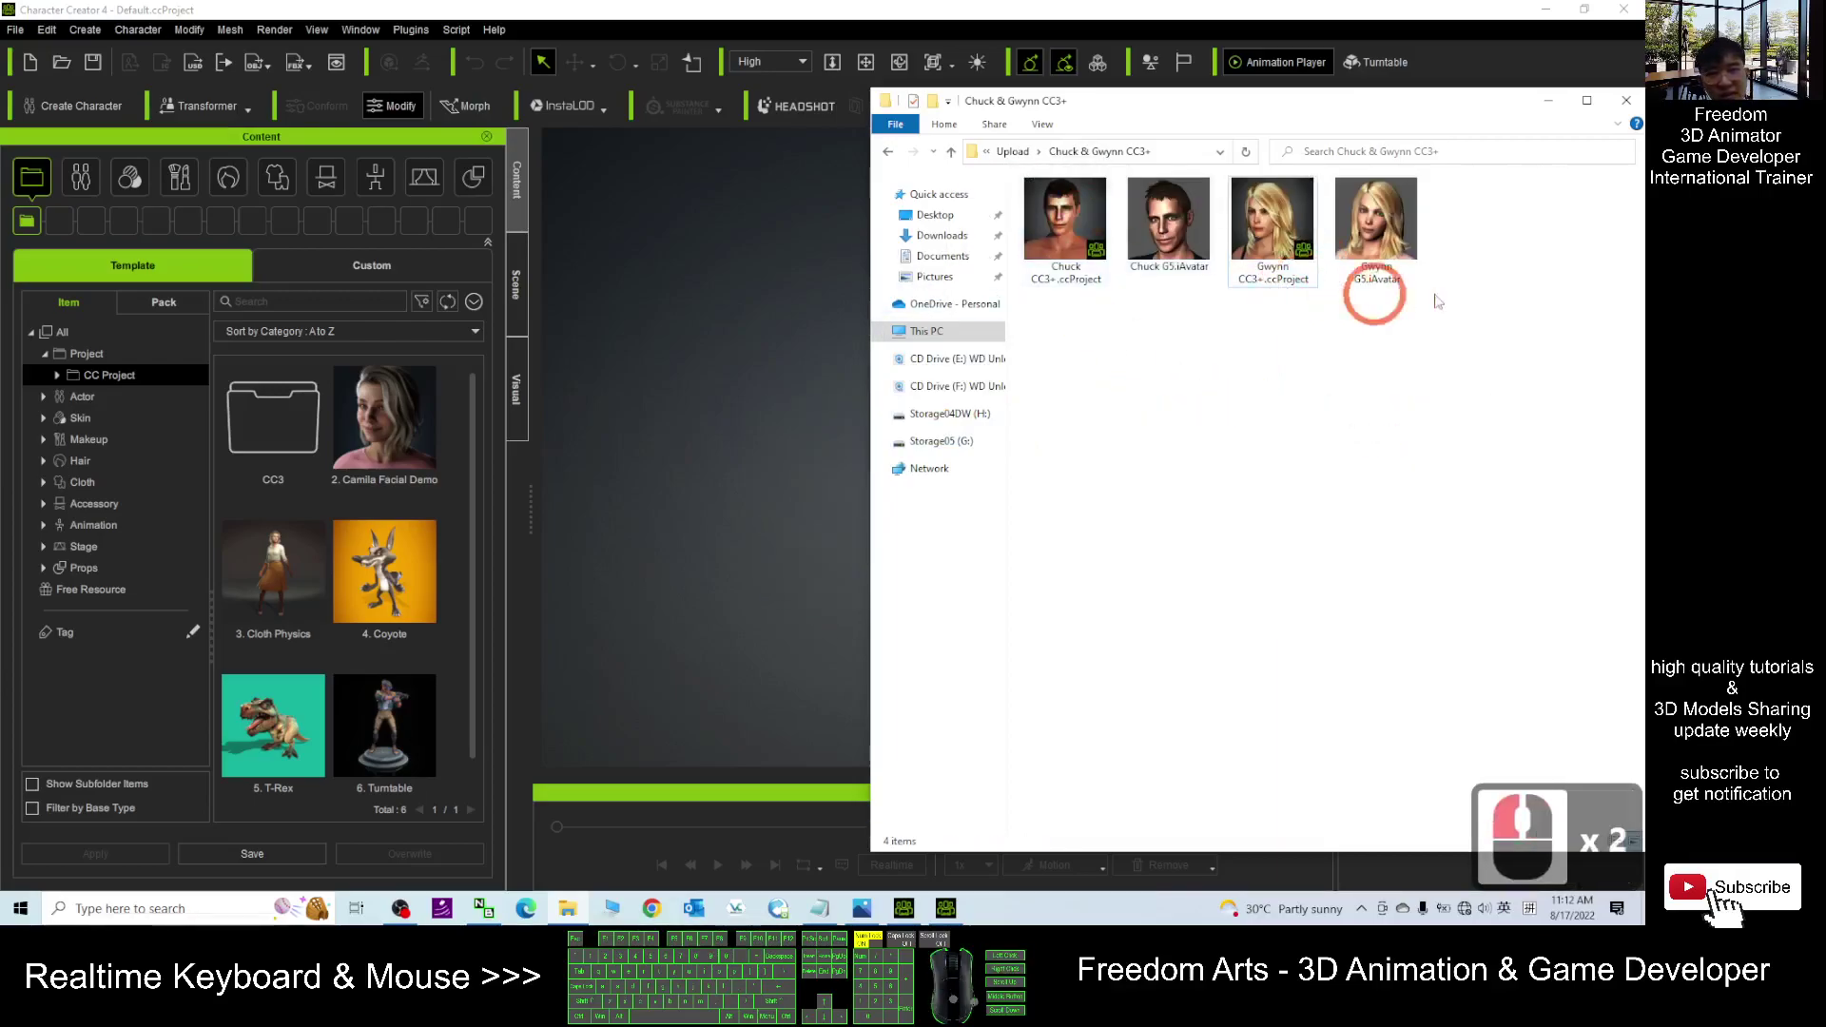
# Step: Drag Gwynn G5.iAvatar into the Character Creator 4 viewport and view her from the front
pyautogui.click(1307, 226)
pyautogui.click(1376, 228)
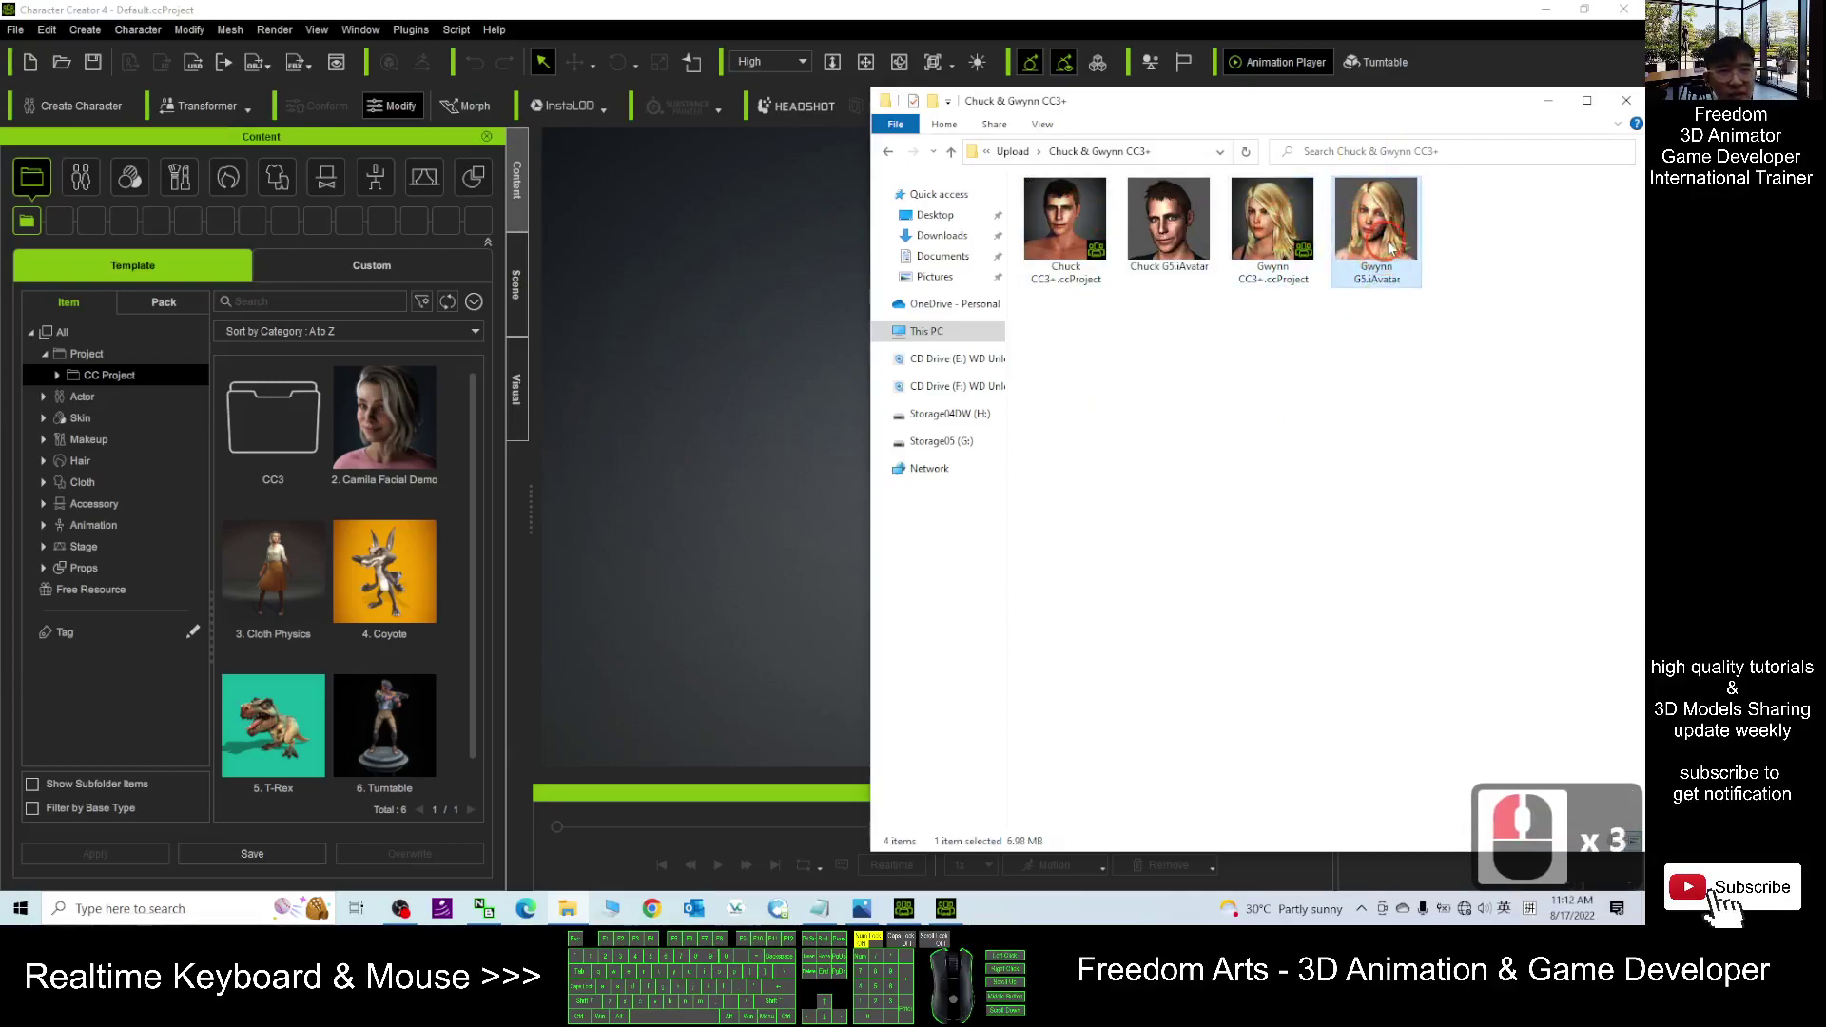
pyautogui.moveTo(1385, 242); pyautogui.dragTo(732, 563)
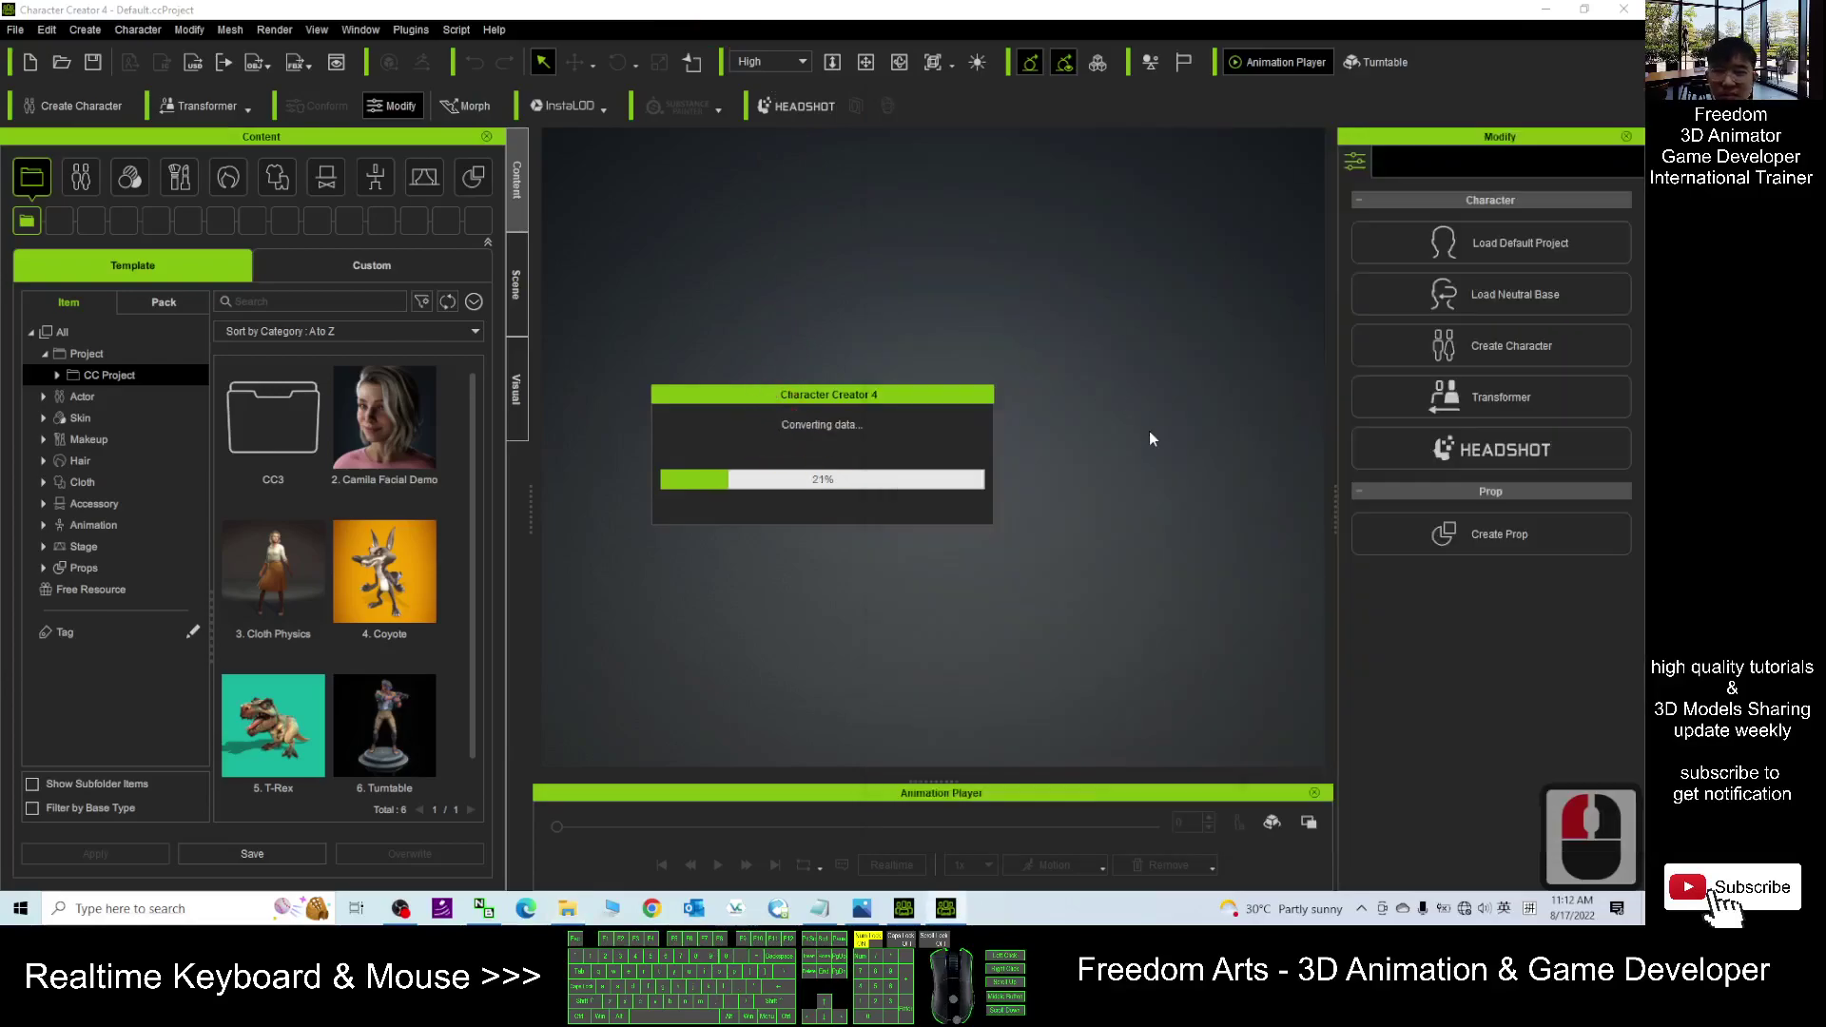
pyautogui.click(574, 911)
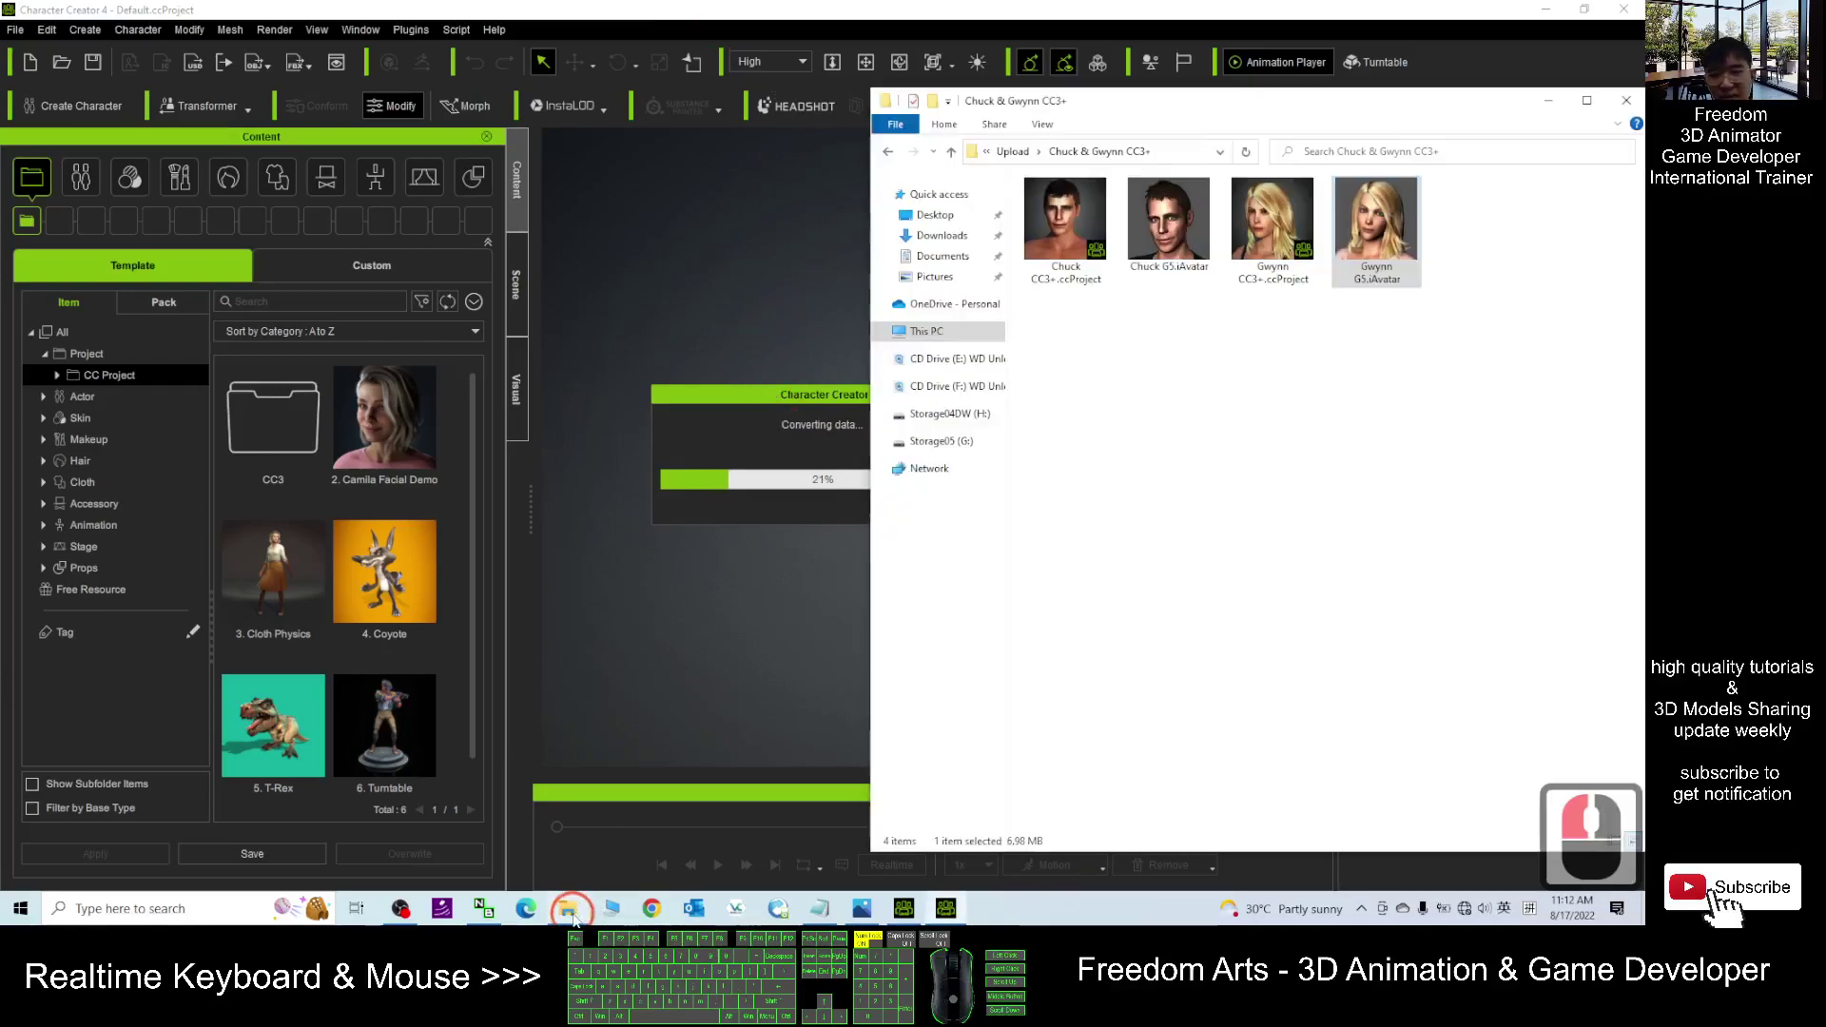
pyautogui.click(1276, 25)
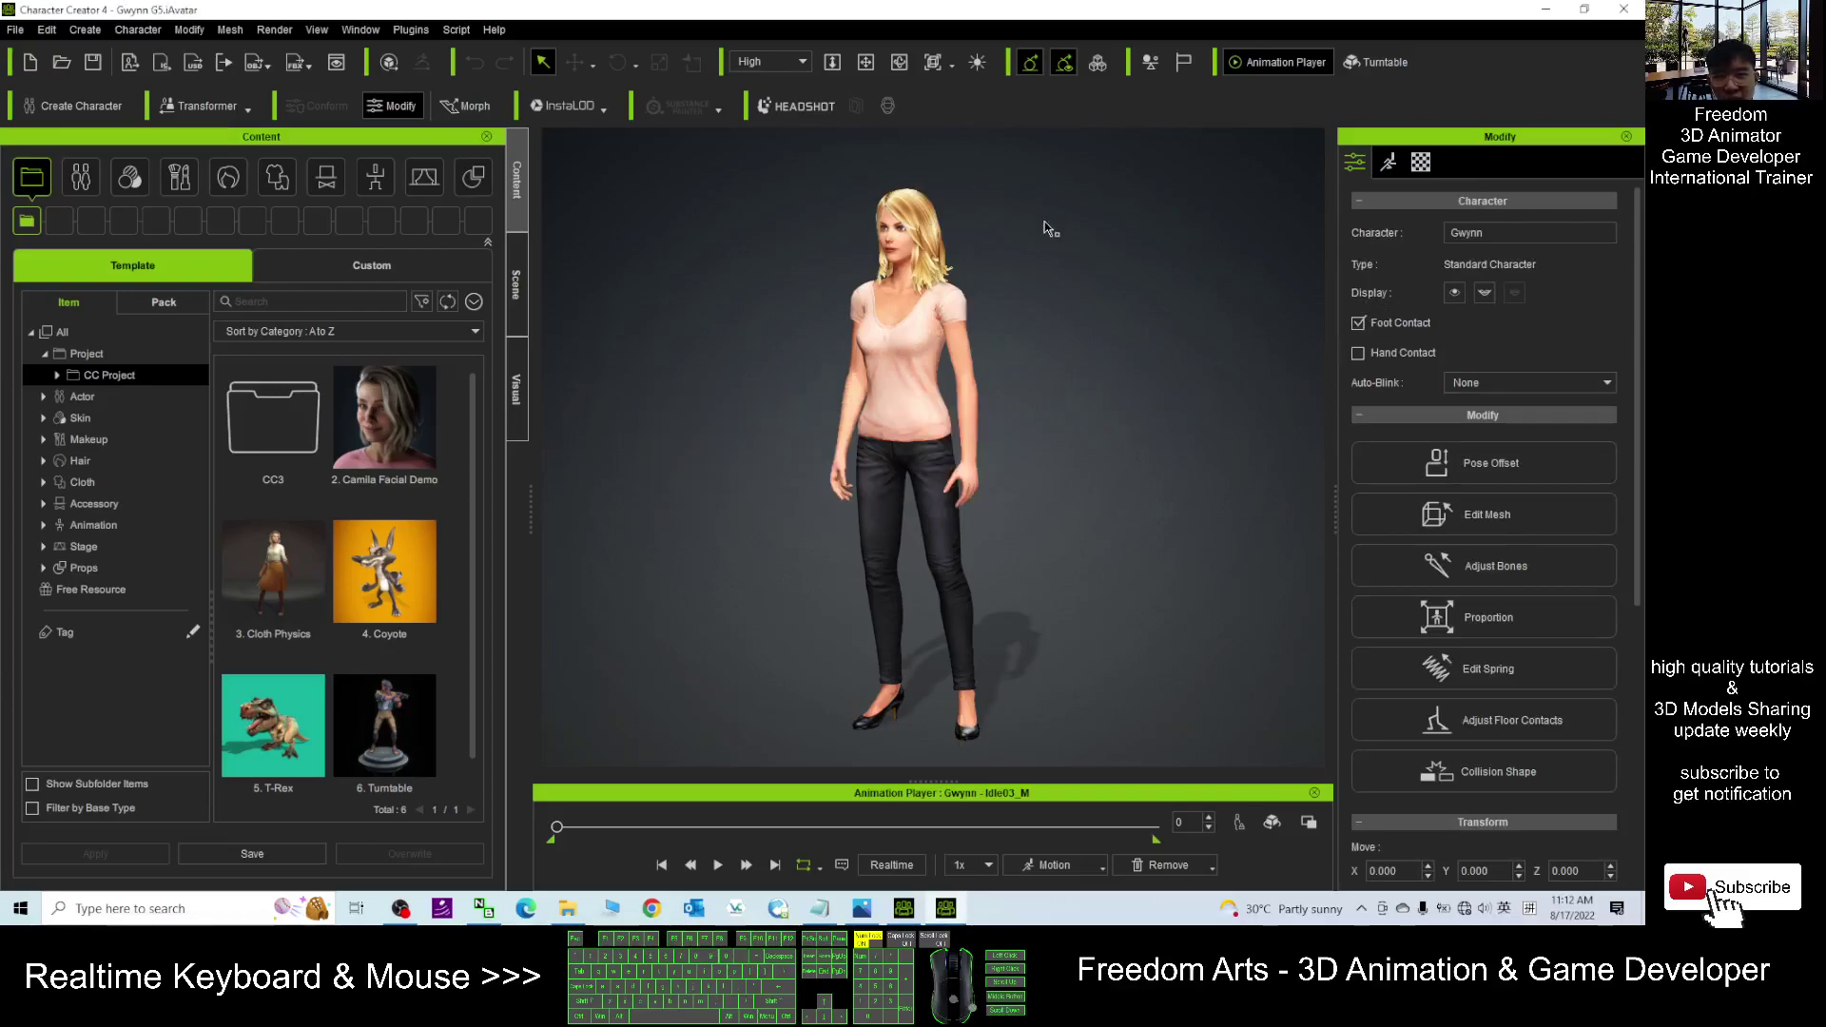
pyautogui.click(900, 416)
pyautogui.moveTo(901, 416); pyautogui.dragTo(654, 646)
# Step: Load Gwynn CC3+.ccProject into Character Creator 4 with Replace All
pyautogui.click(568, 908)
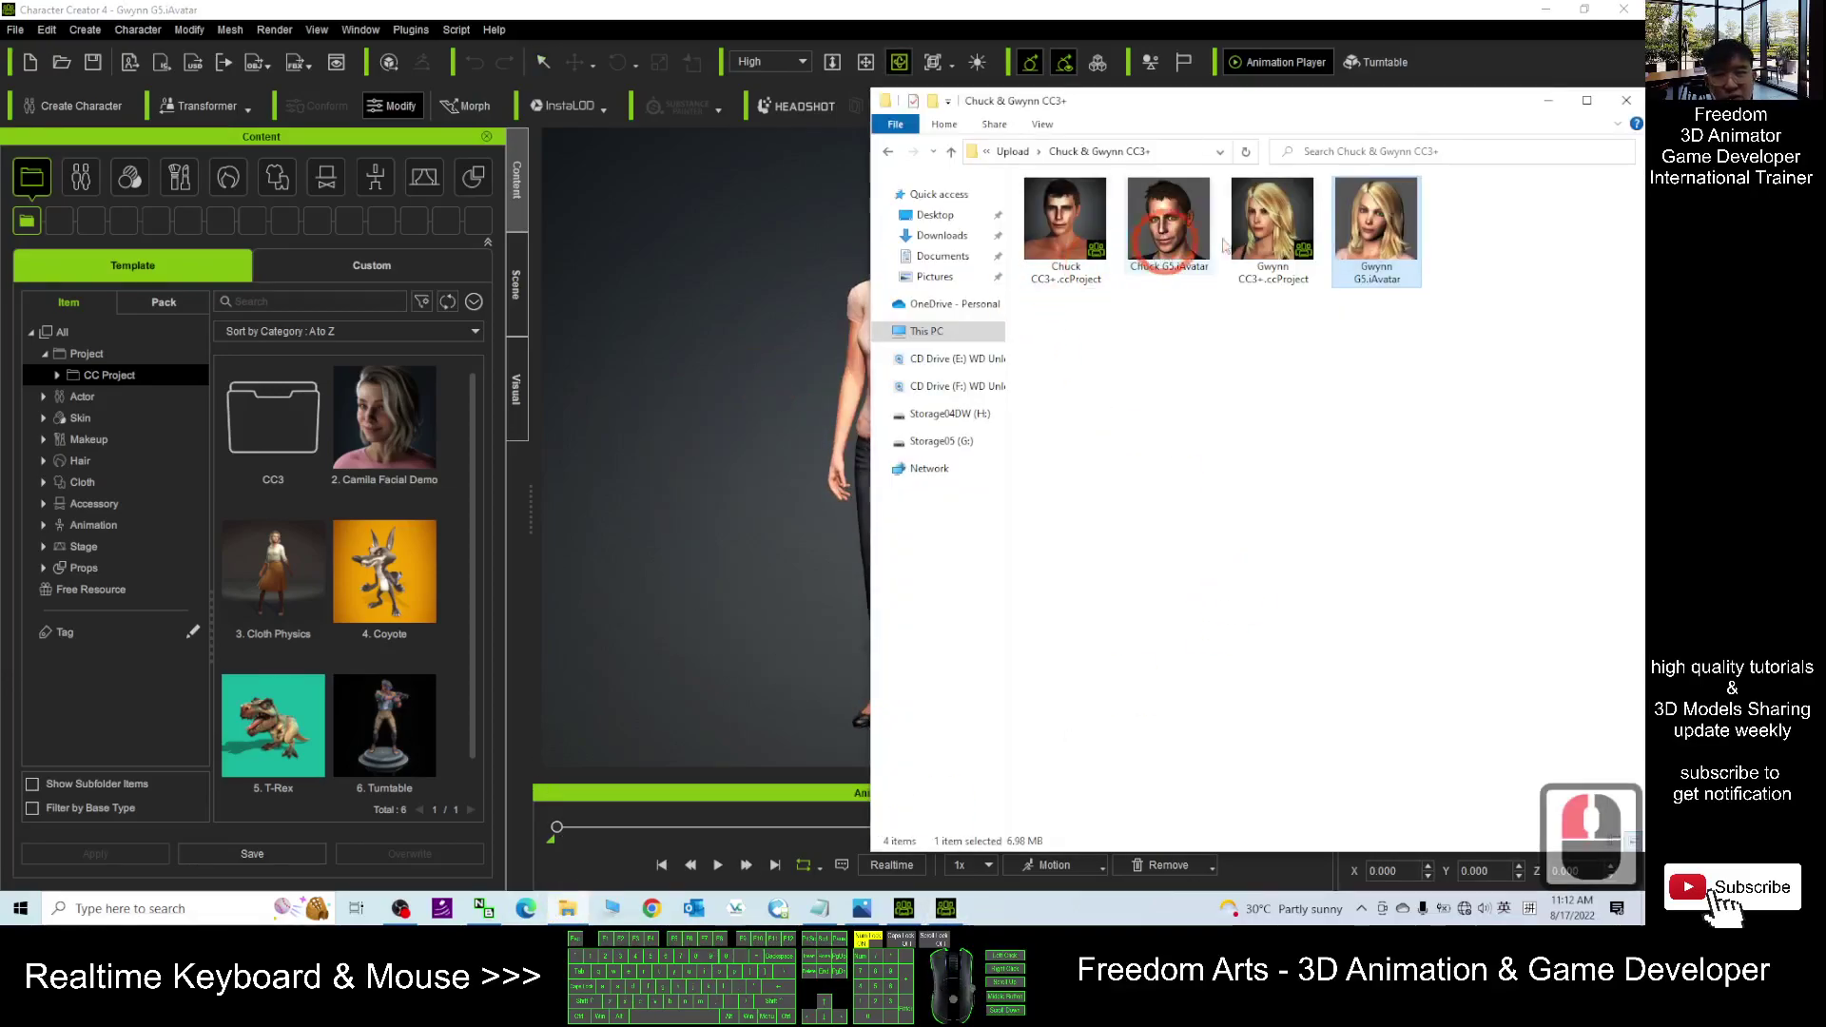
pyautogui.click(1272, 268)
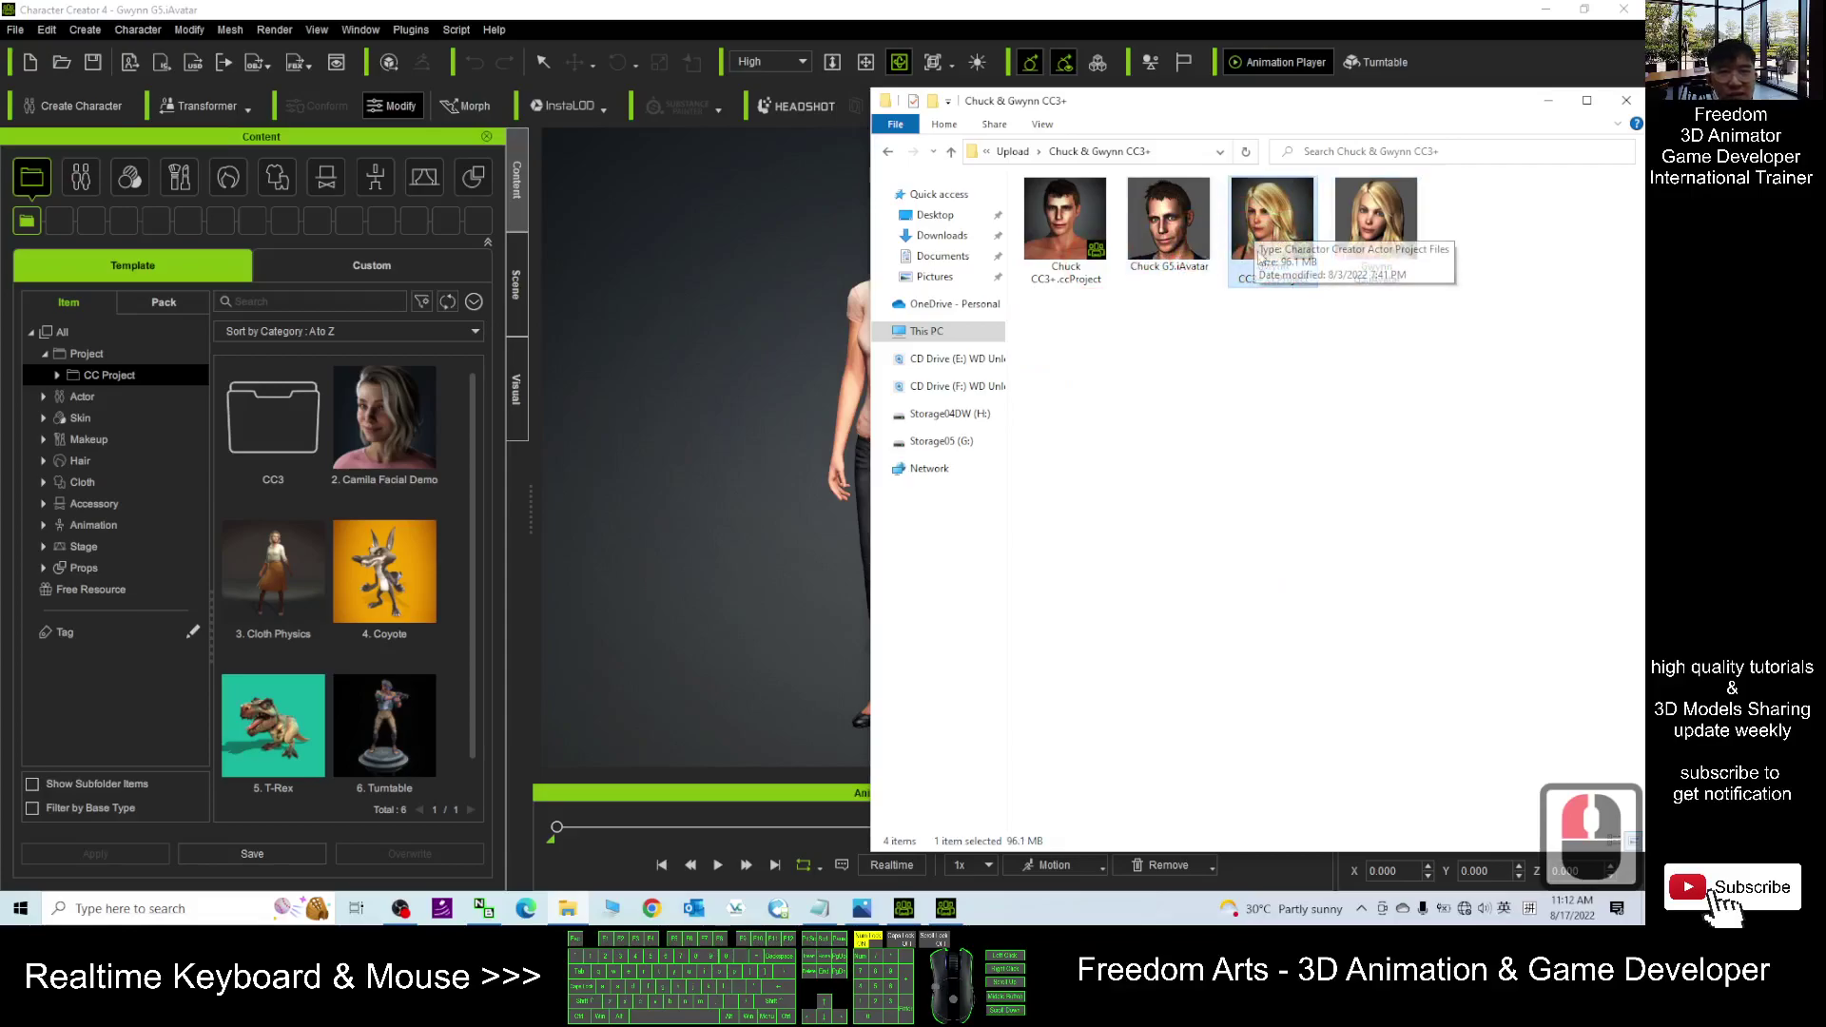
pyautogui.moveTo(1265, 235); pyautogui.dragTo(761, 390)
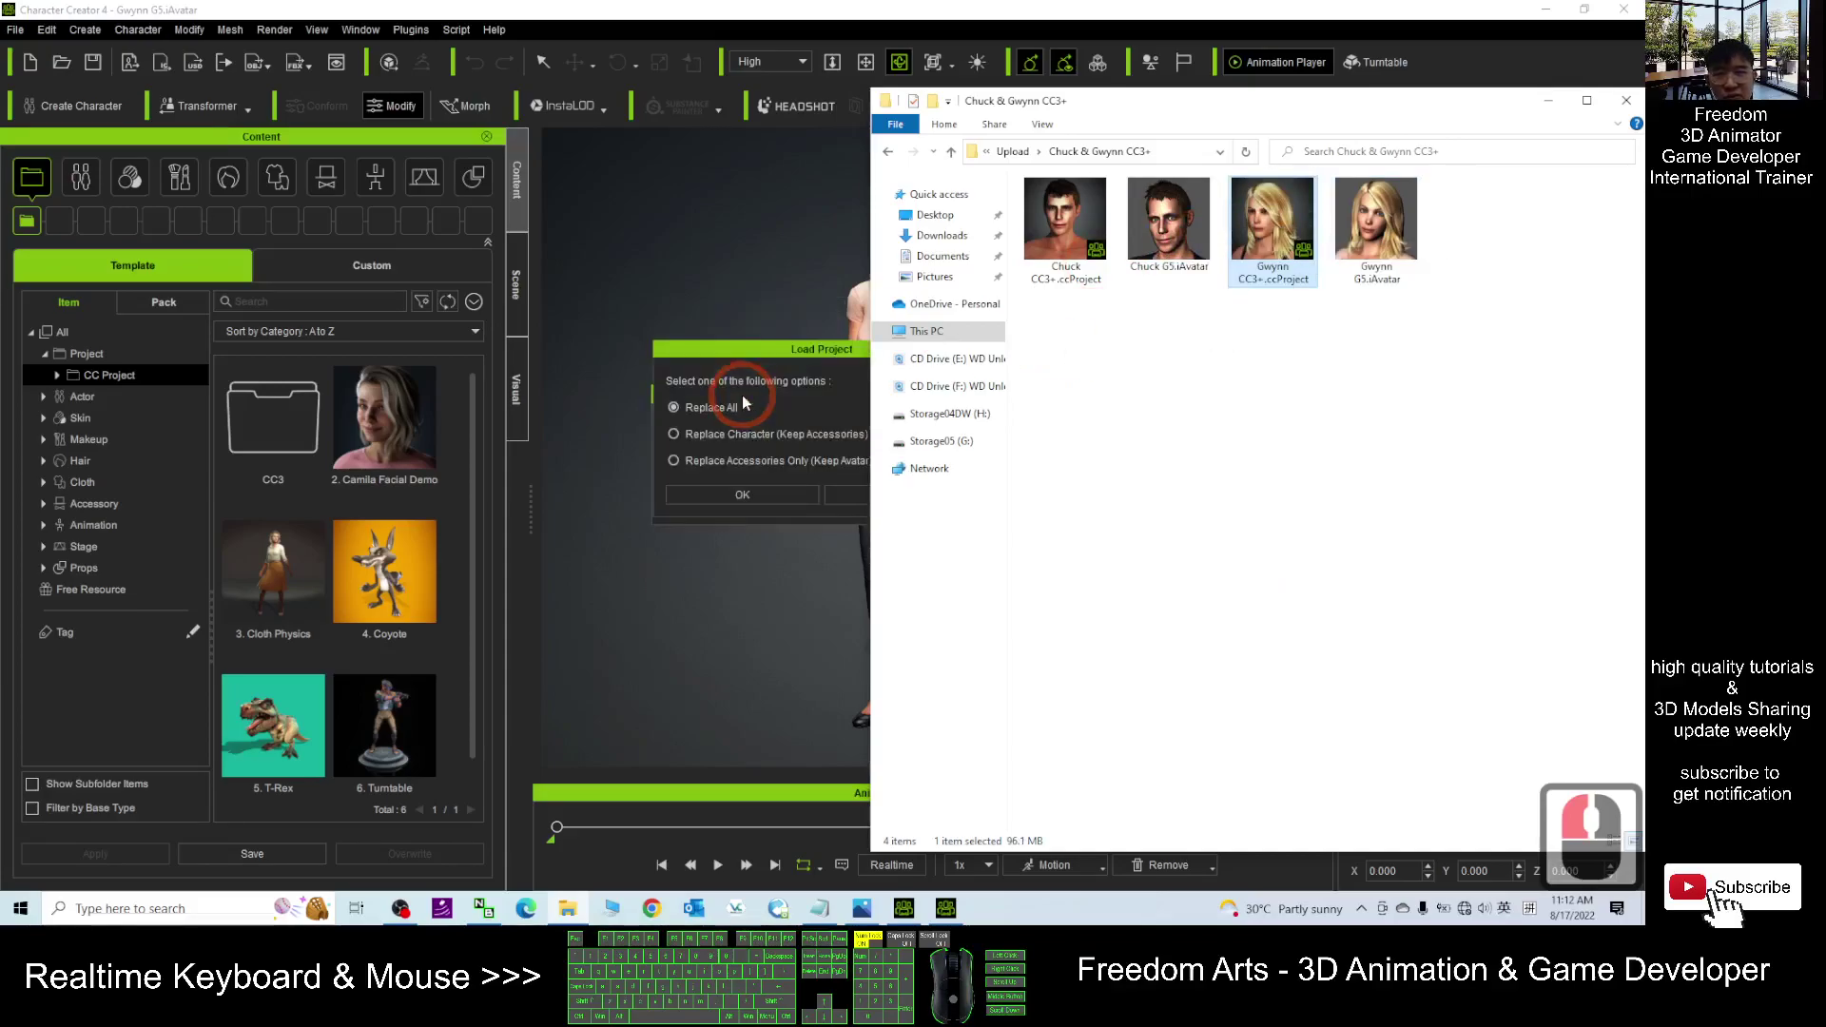
pyautogui.click(739, 496)
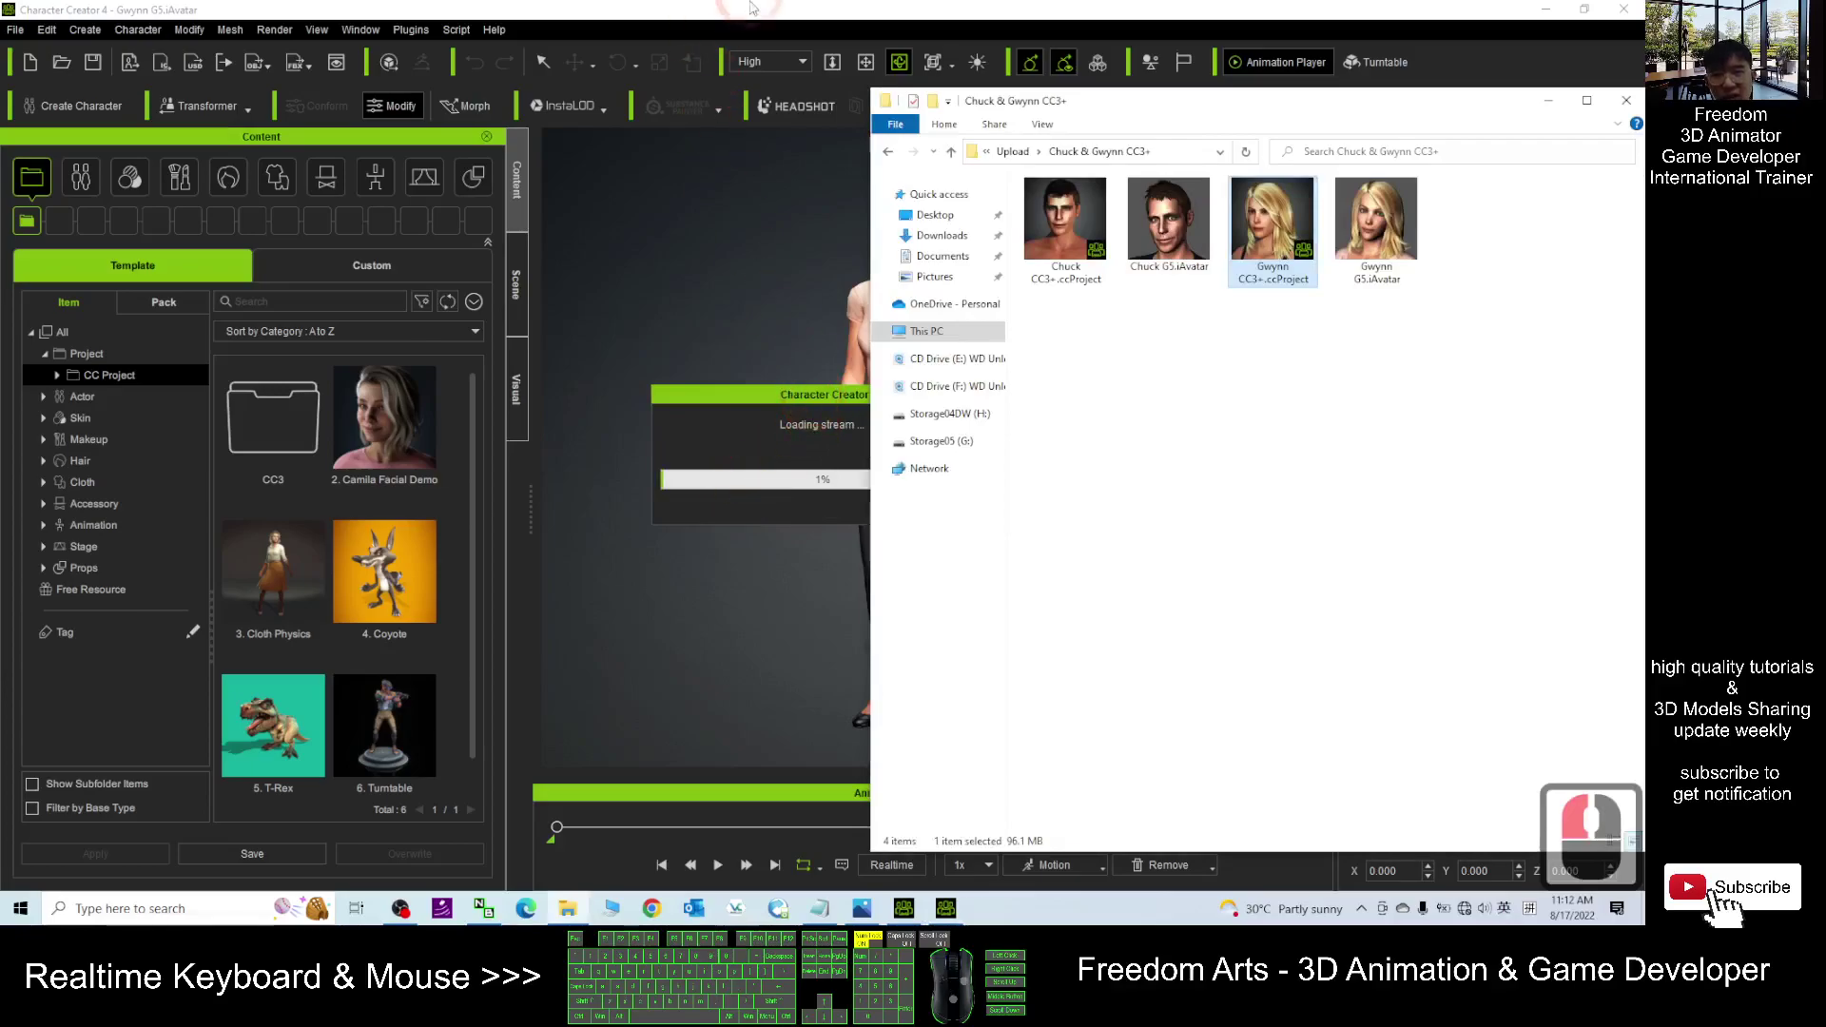
# Step: Close the Explorer window and use the screen recorder controls
pyautogui.moveTo(1425, 88); pyautogui.dragTo(1312, 93)
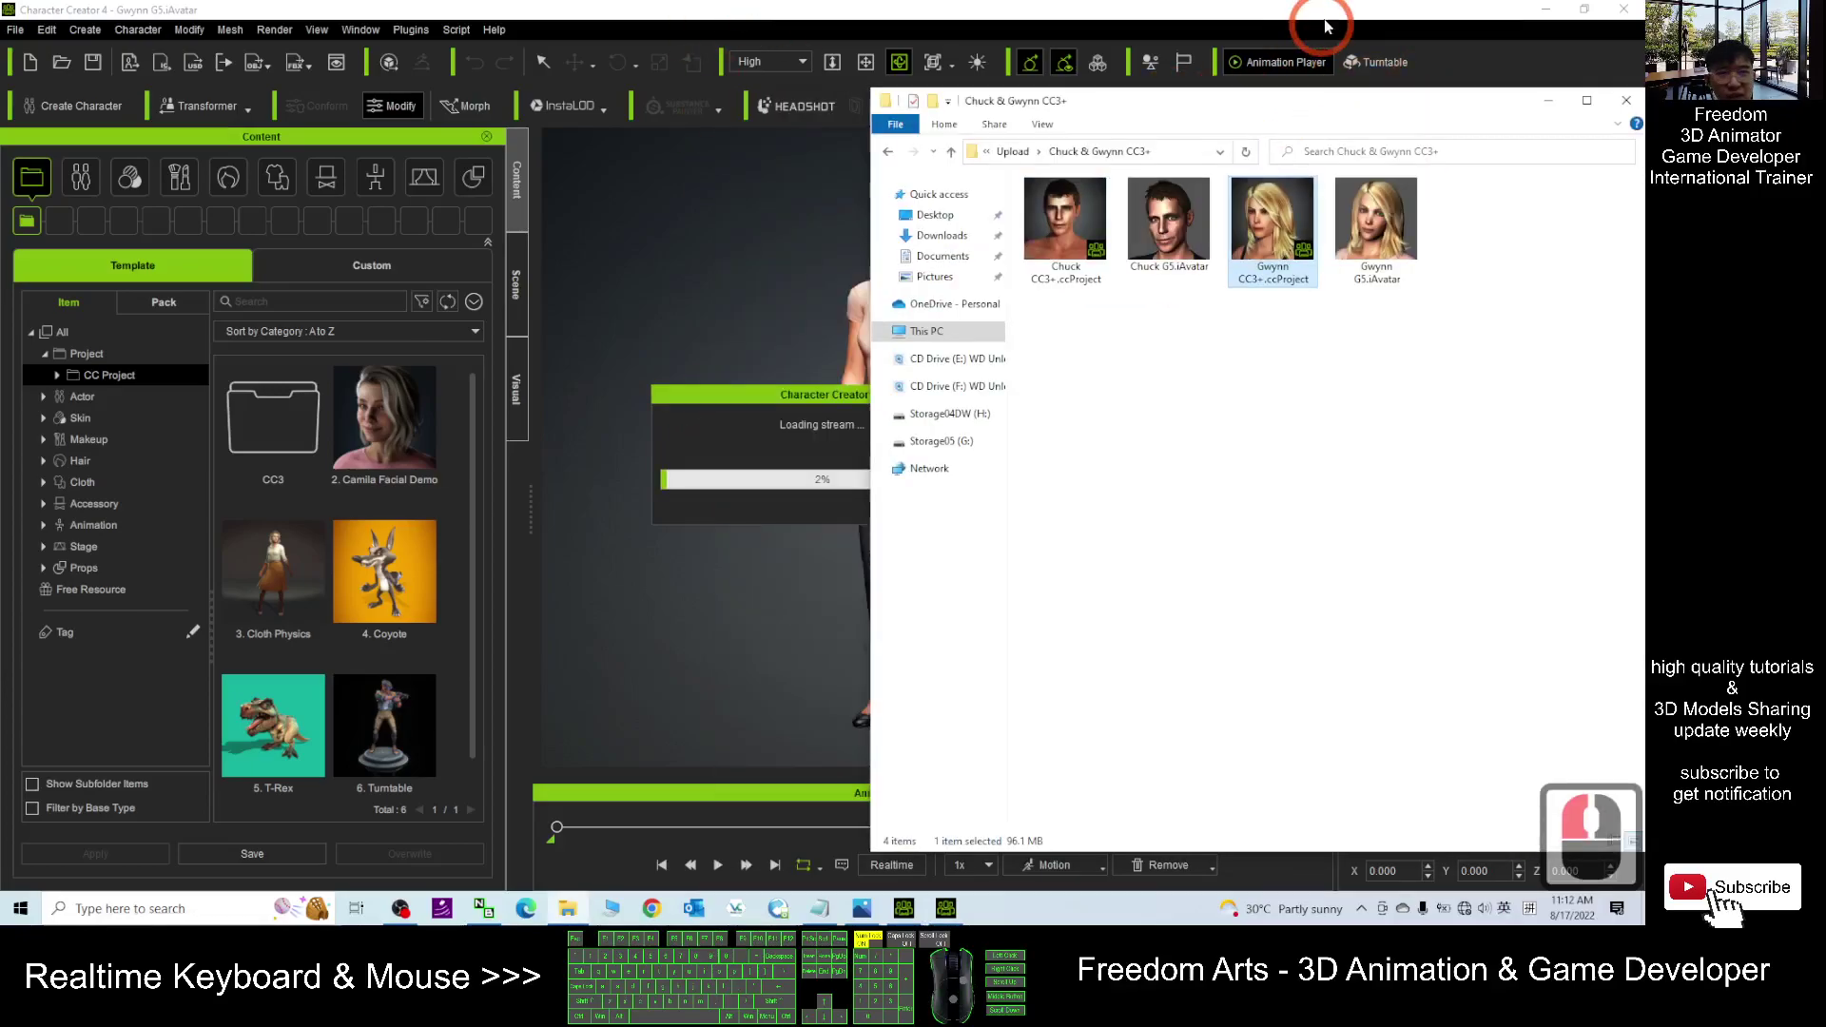
pyautogui.click(1551, 99)
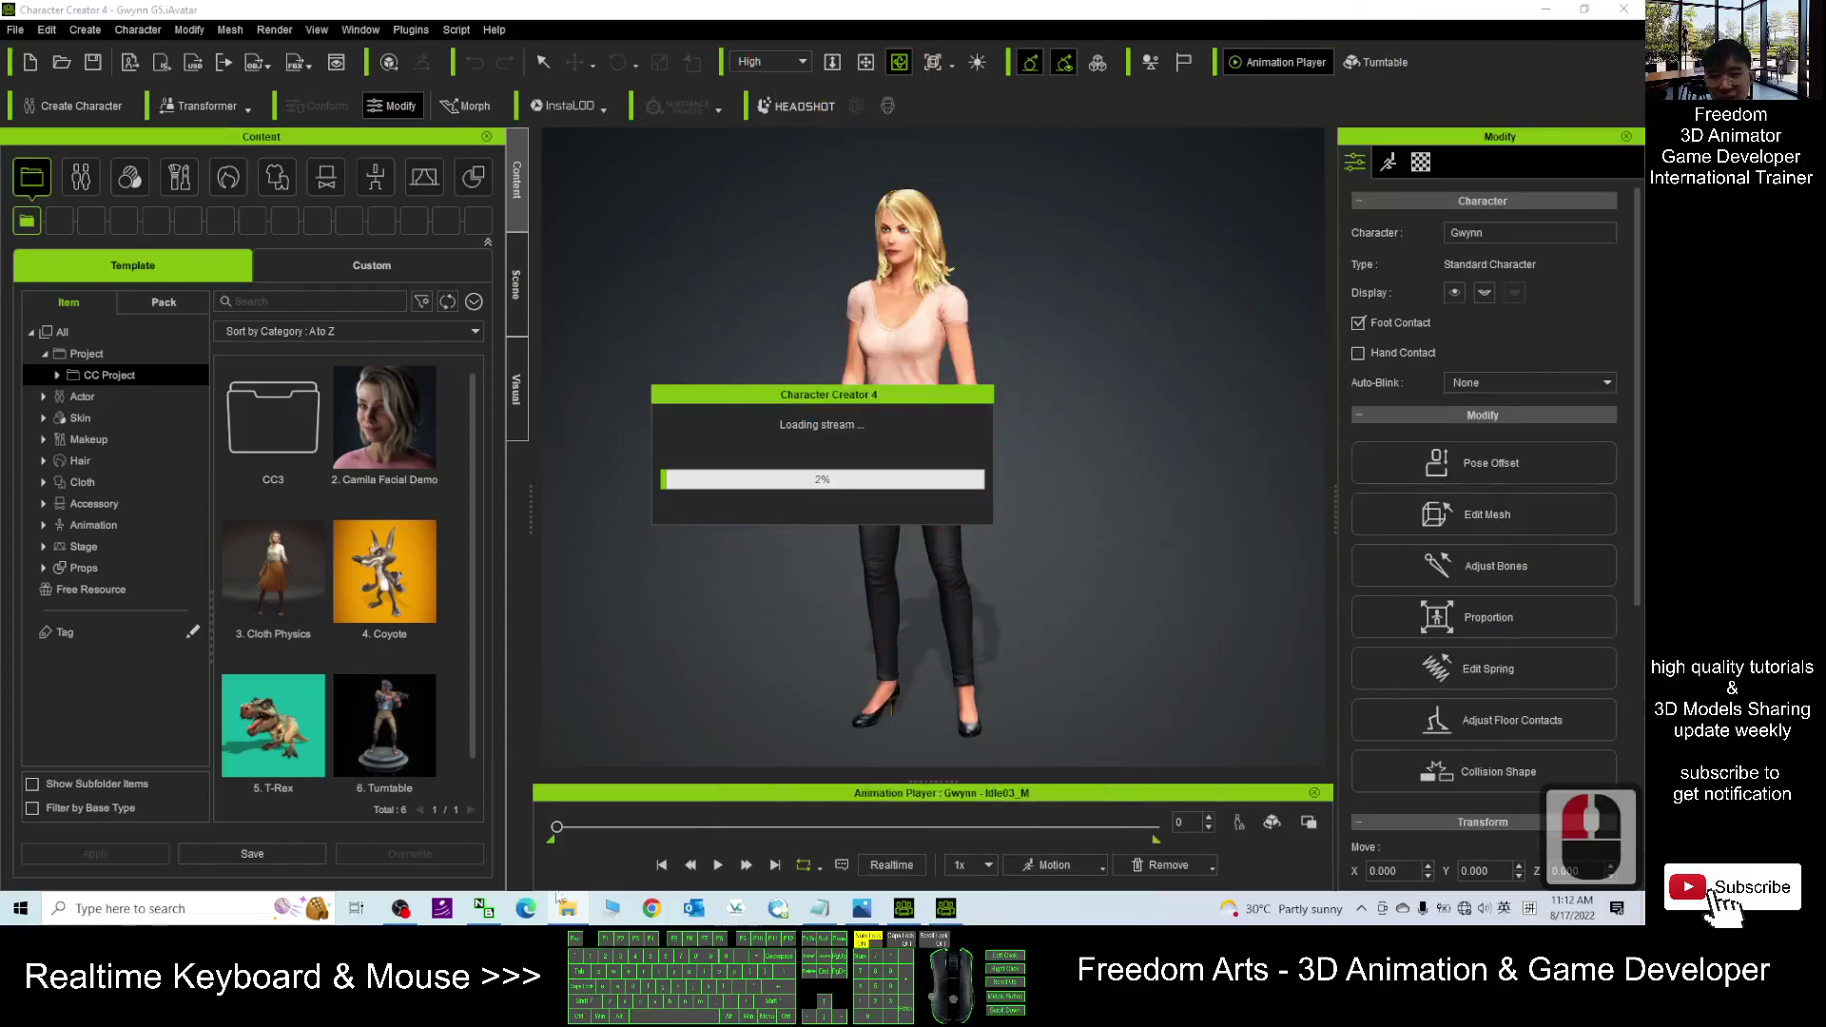
pyautogui.click(403, 910)
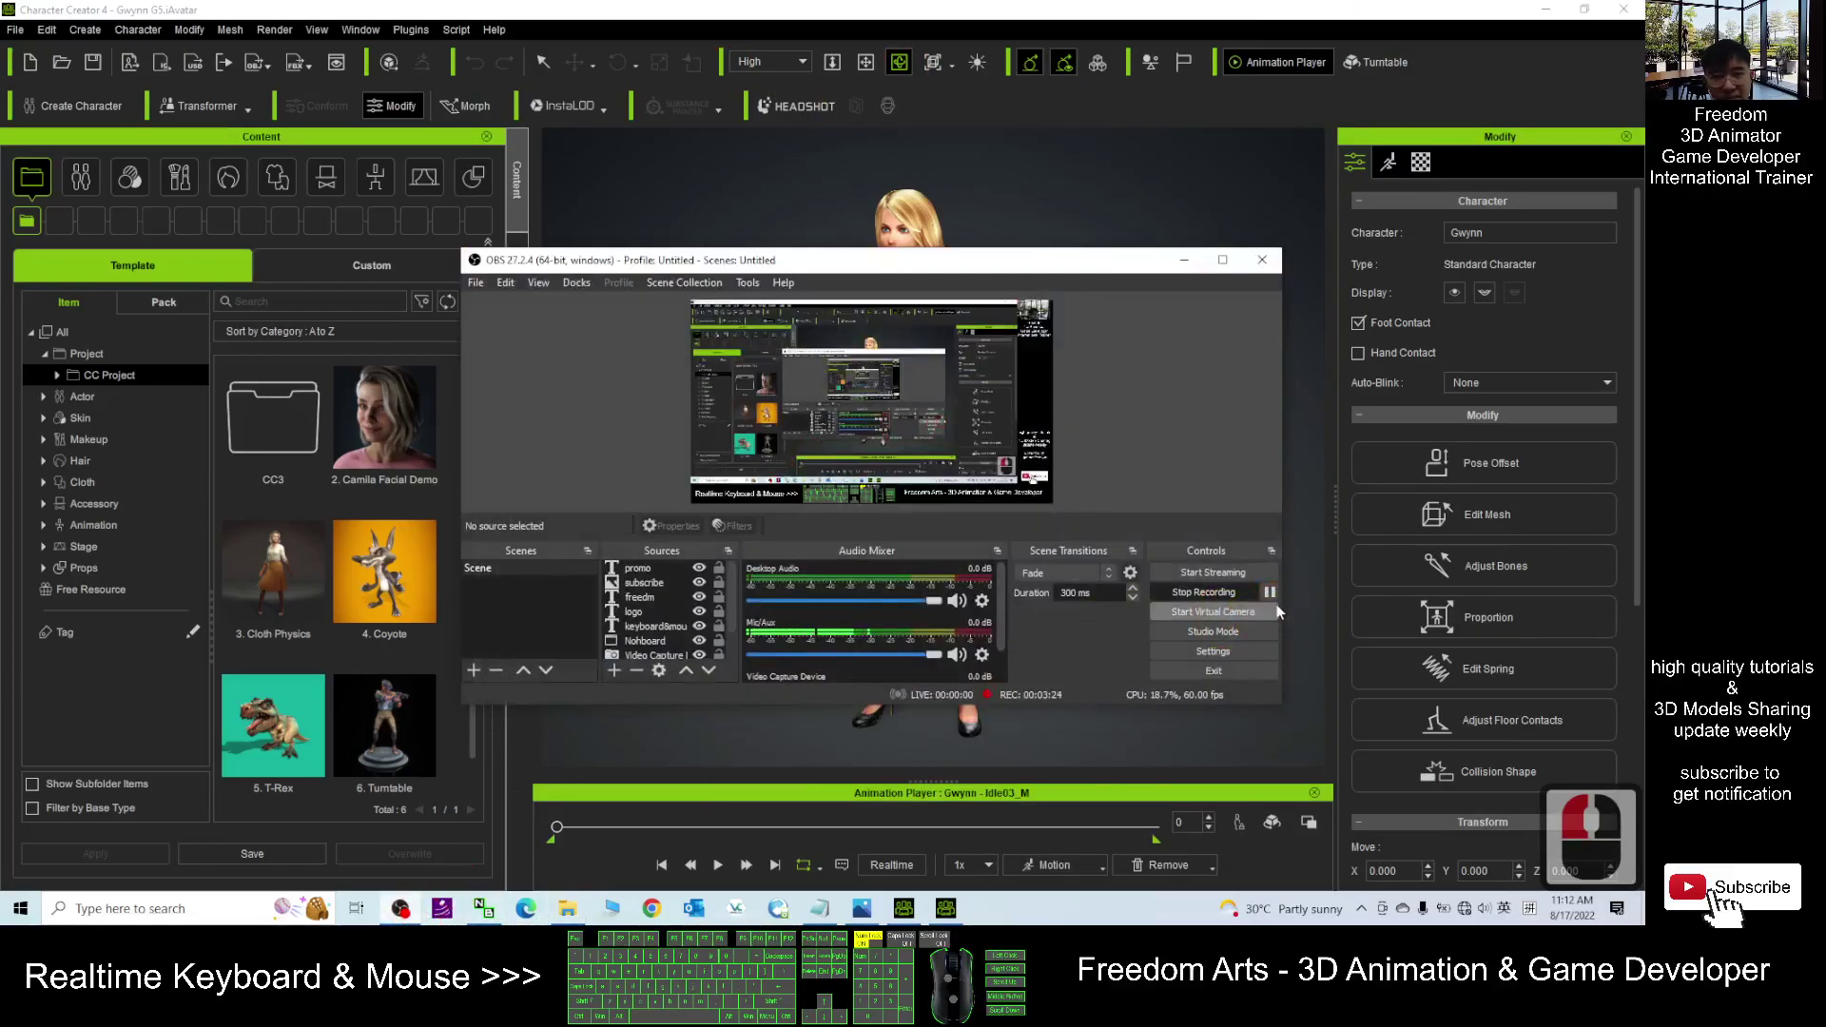
pyautogui.click(1273, 595)
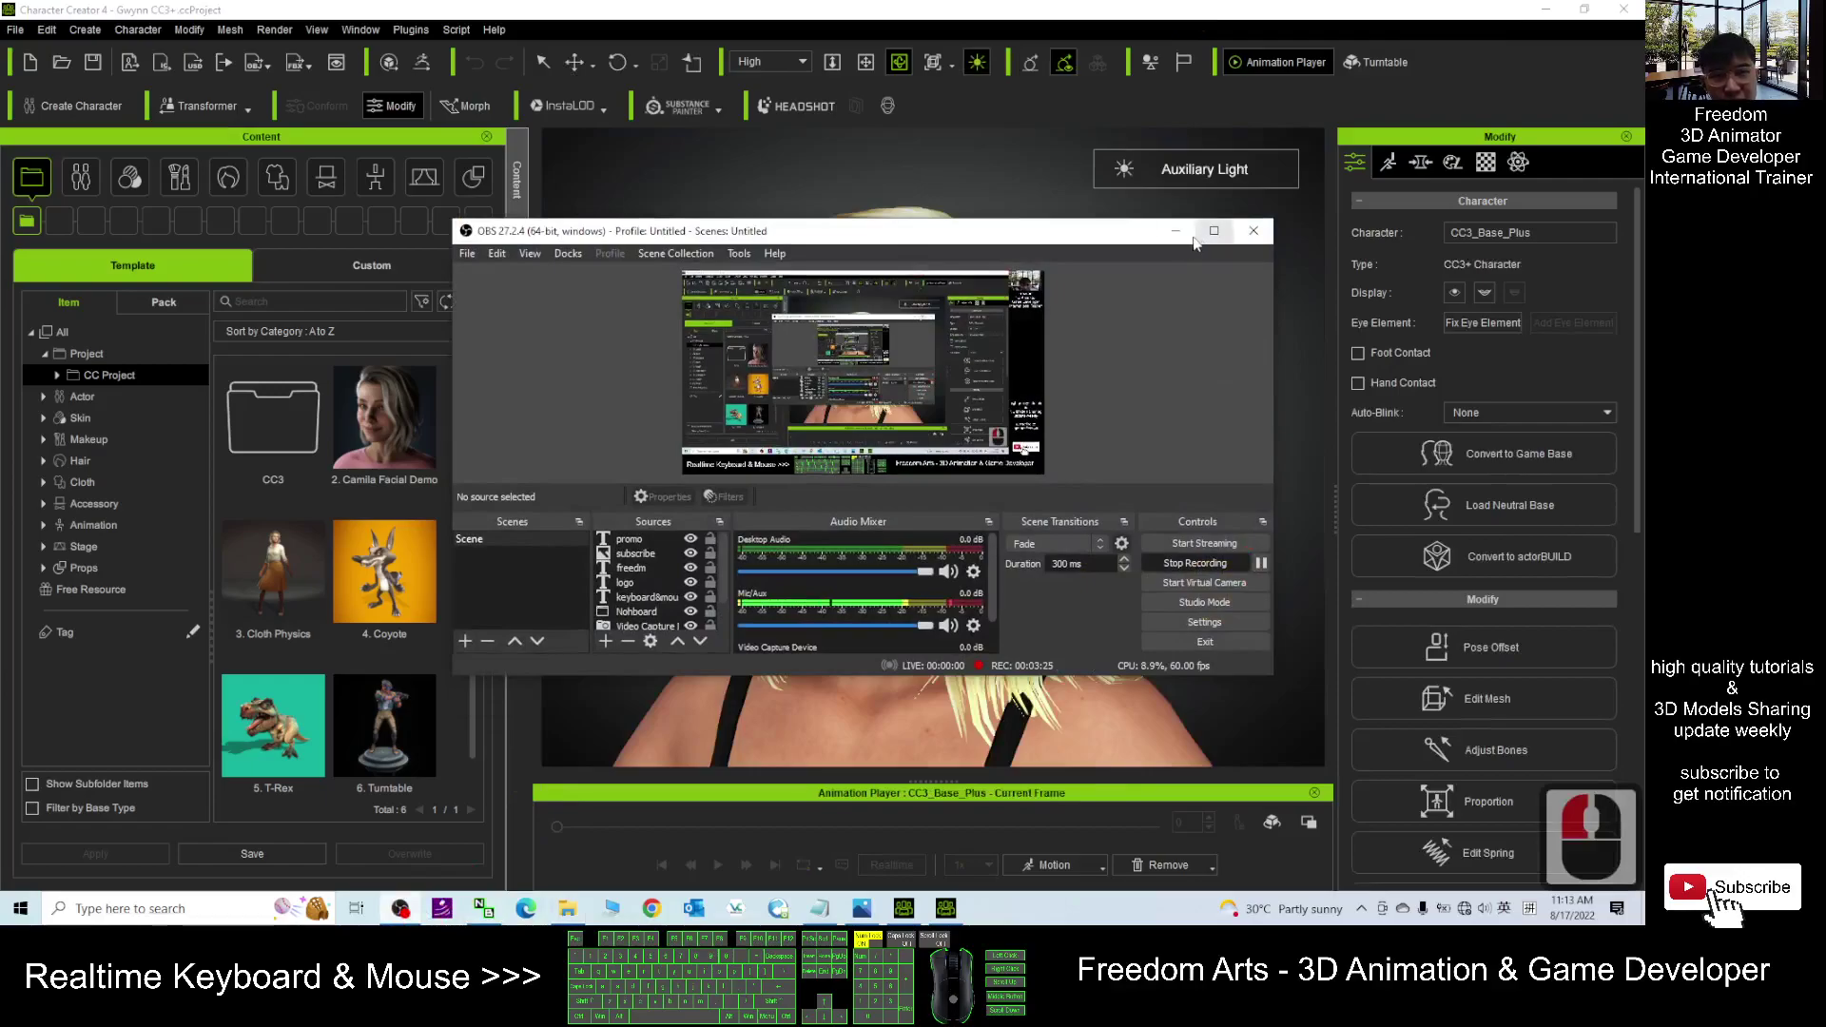
pyautogui.click(1176, 231)
# Step: Inspect the CC3+ Gwynn and expand Hair > HairStyle in the Content Hair tab
pyautogui.scroll(-20, 855, 600)
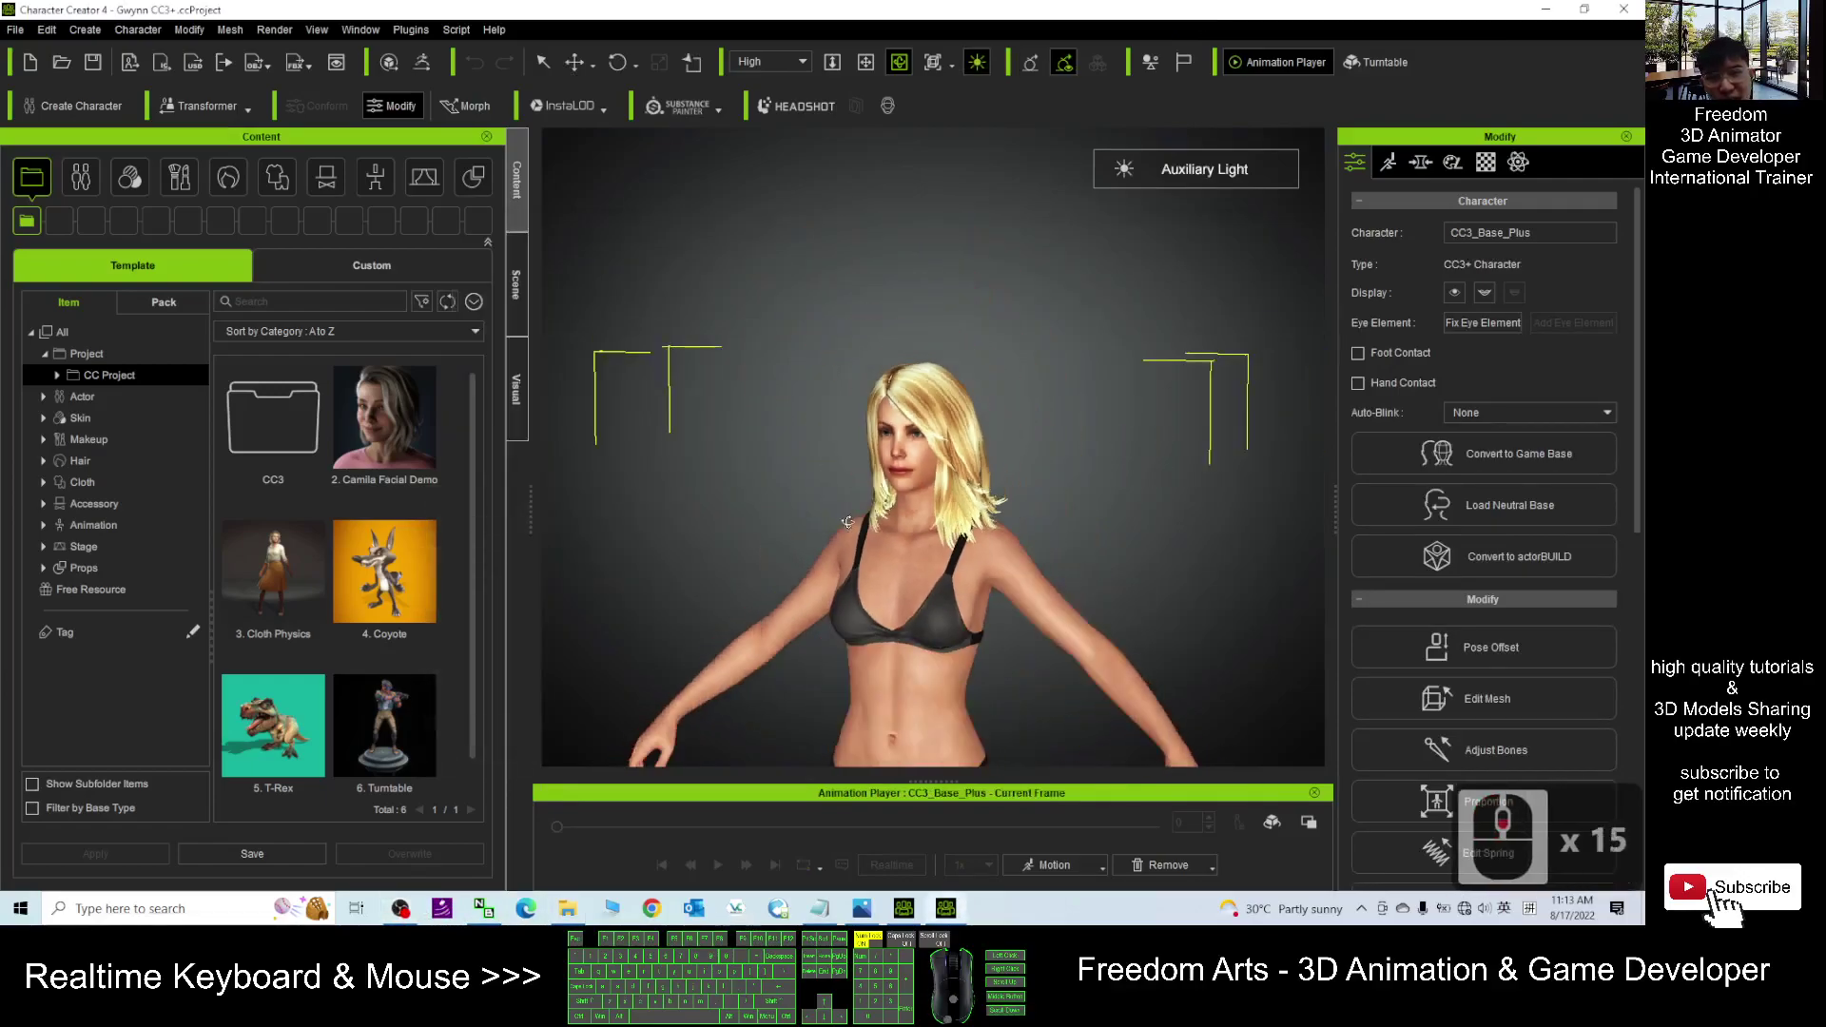
pyautogui.moveTo(855, 600); pyautogui.dragTo(840, 402, button='middle')
pyautogui.moveTo(840, 401); pyautogui.dragTo(1139, 403)
pyautogui.scroll(9, 1068, 432)
pyautogui.scroll(-7, 1008, 420)
pyautogui.moveTo(1057, 344); pyautogui.dragTo(1154, 419)
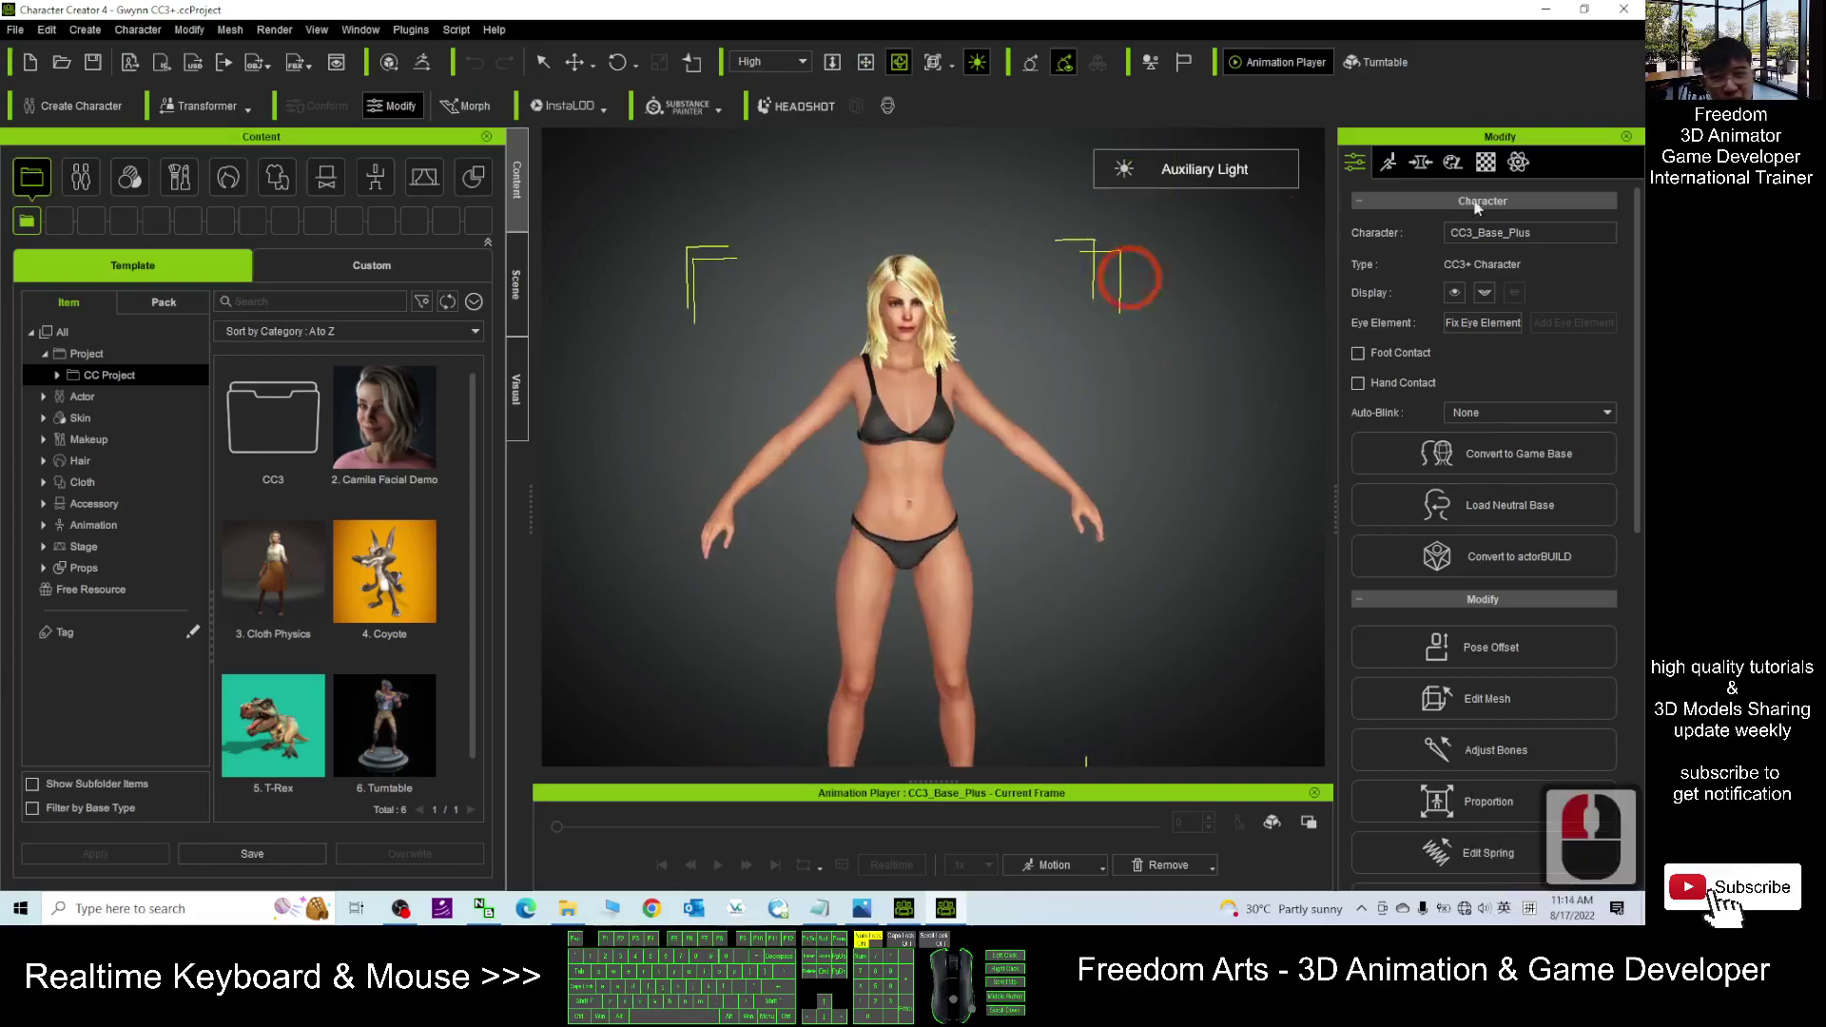
pyautogui.doubleClick(225, 188)
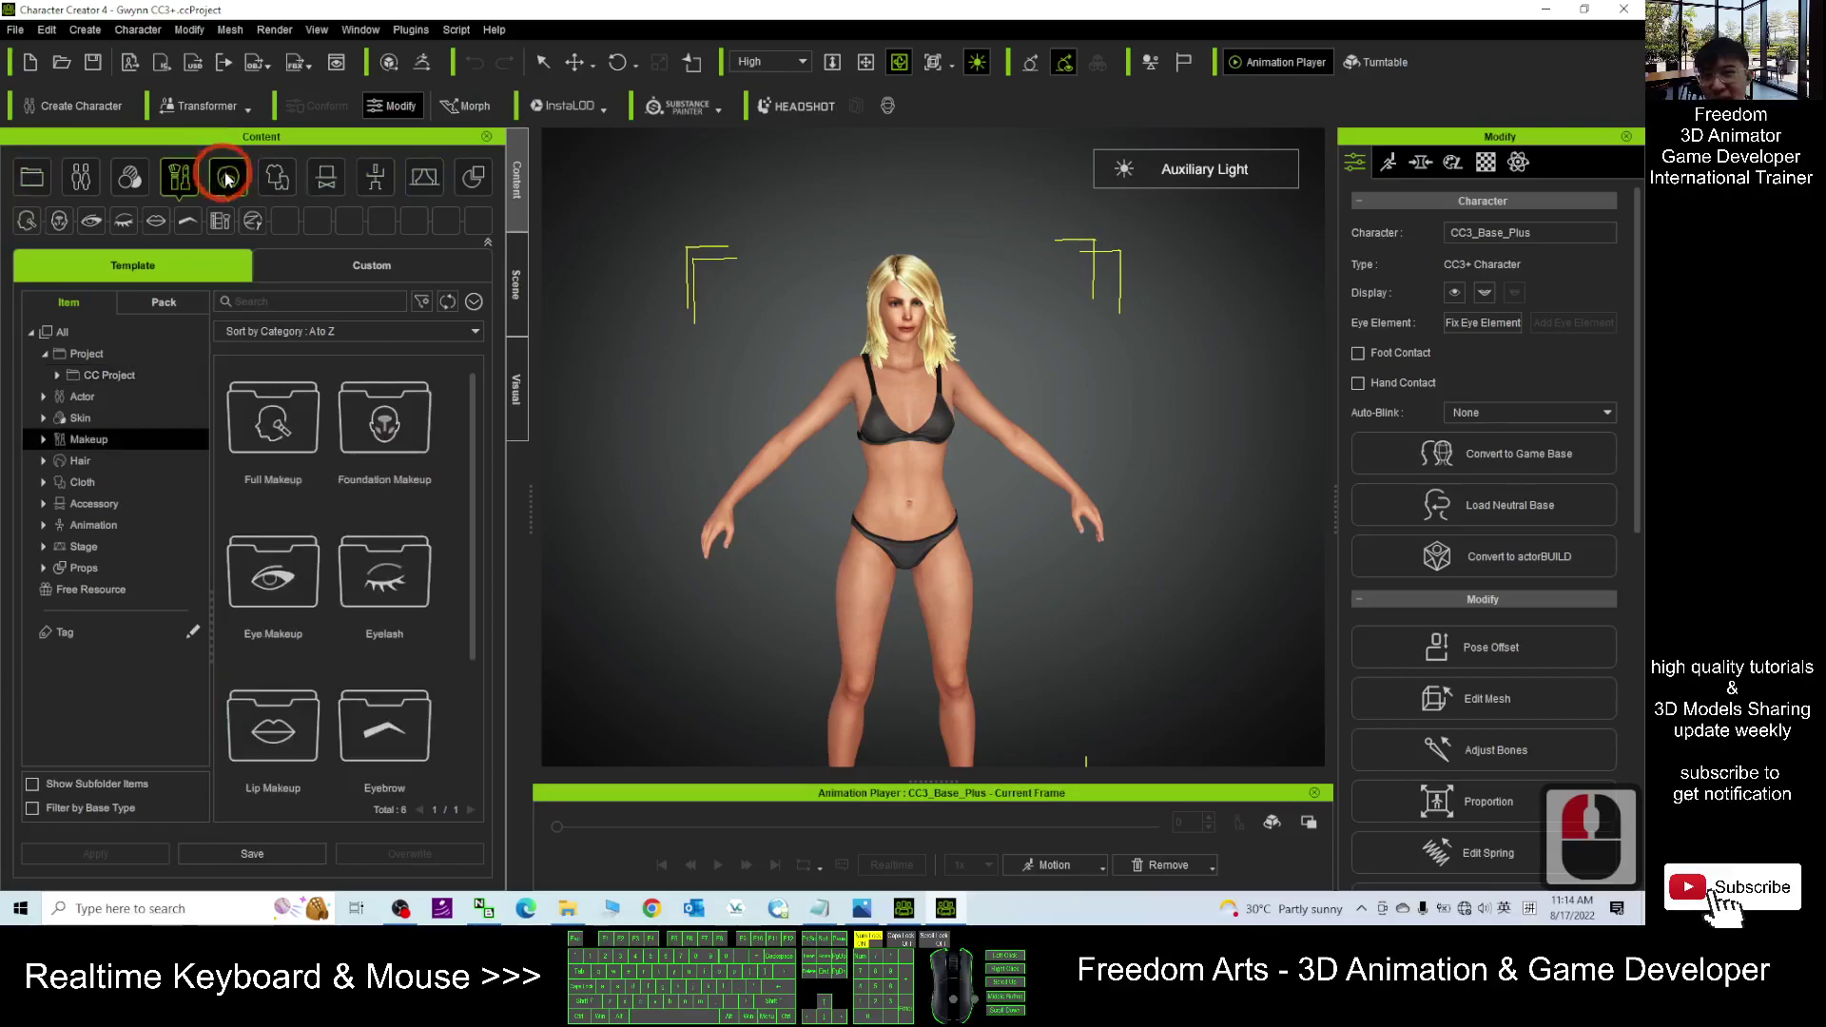
pyautogui.click(43, 461)
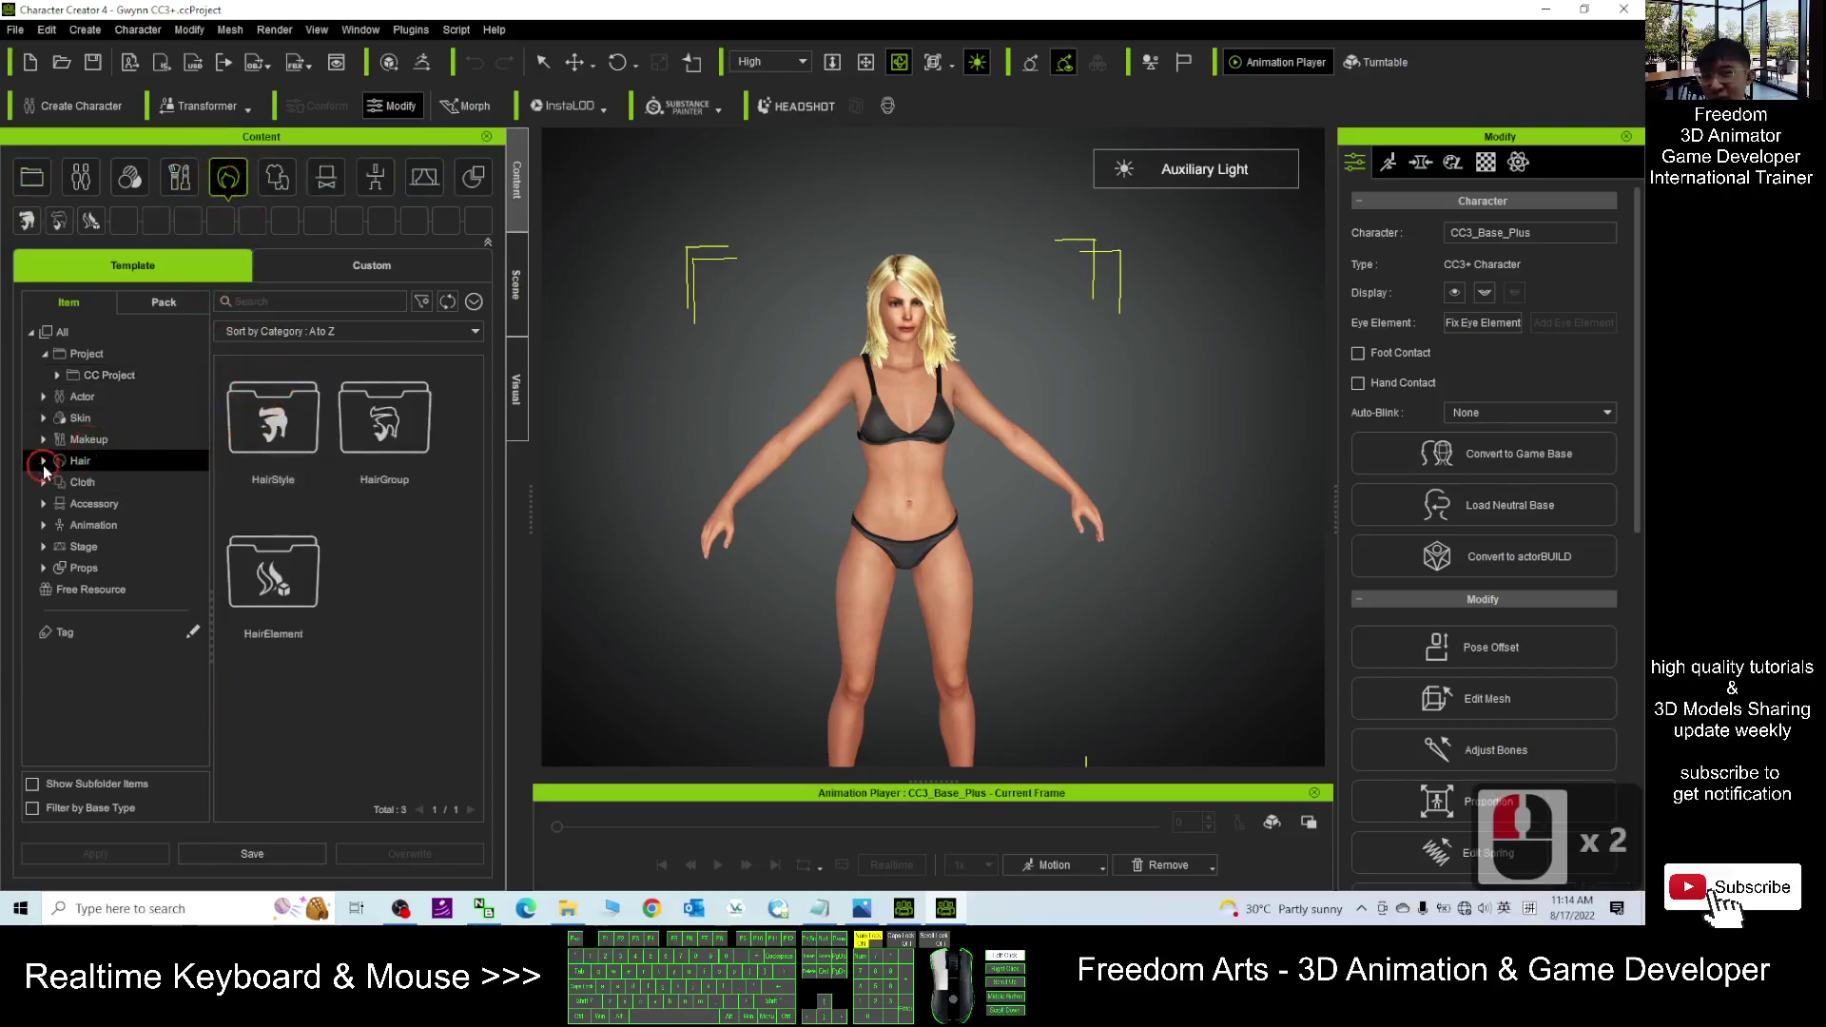
pyautogui.click(97, 482)
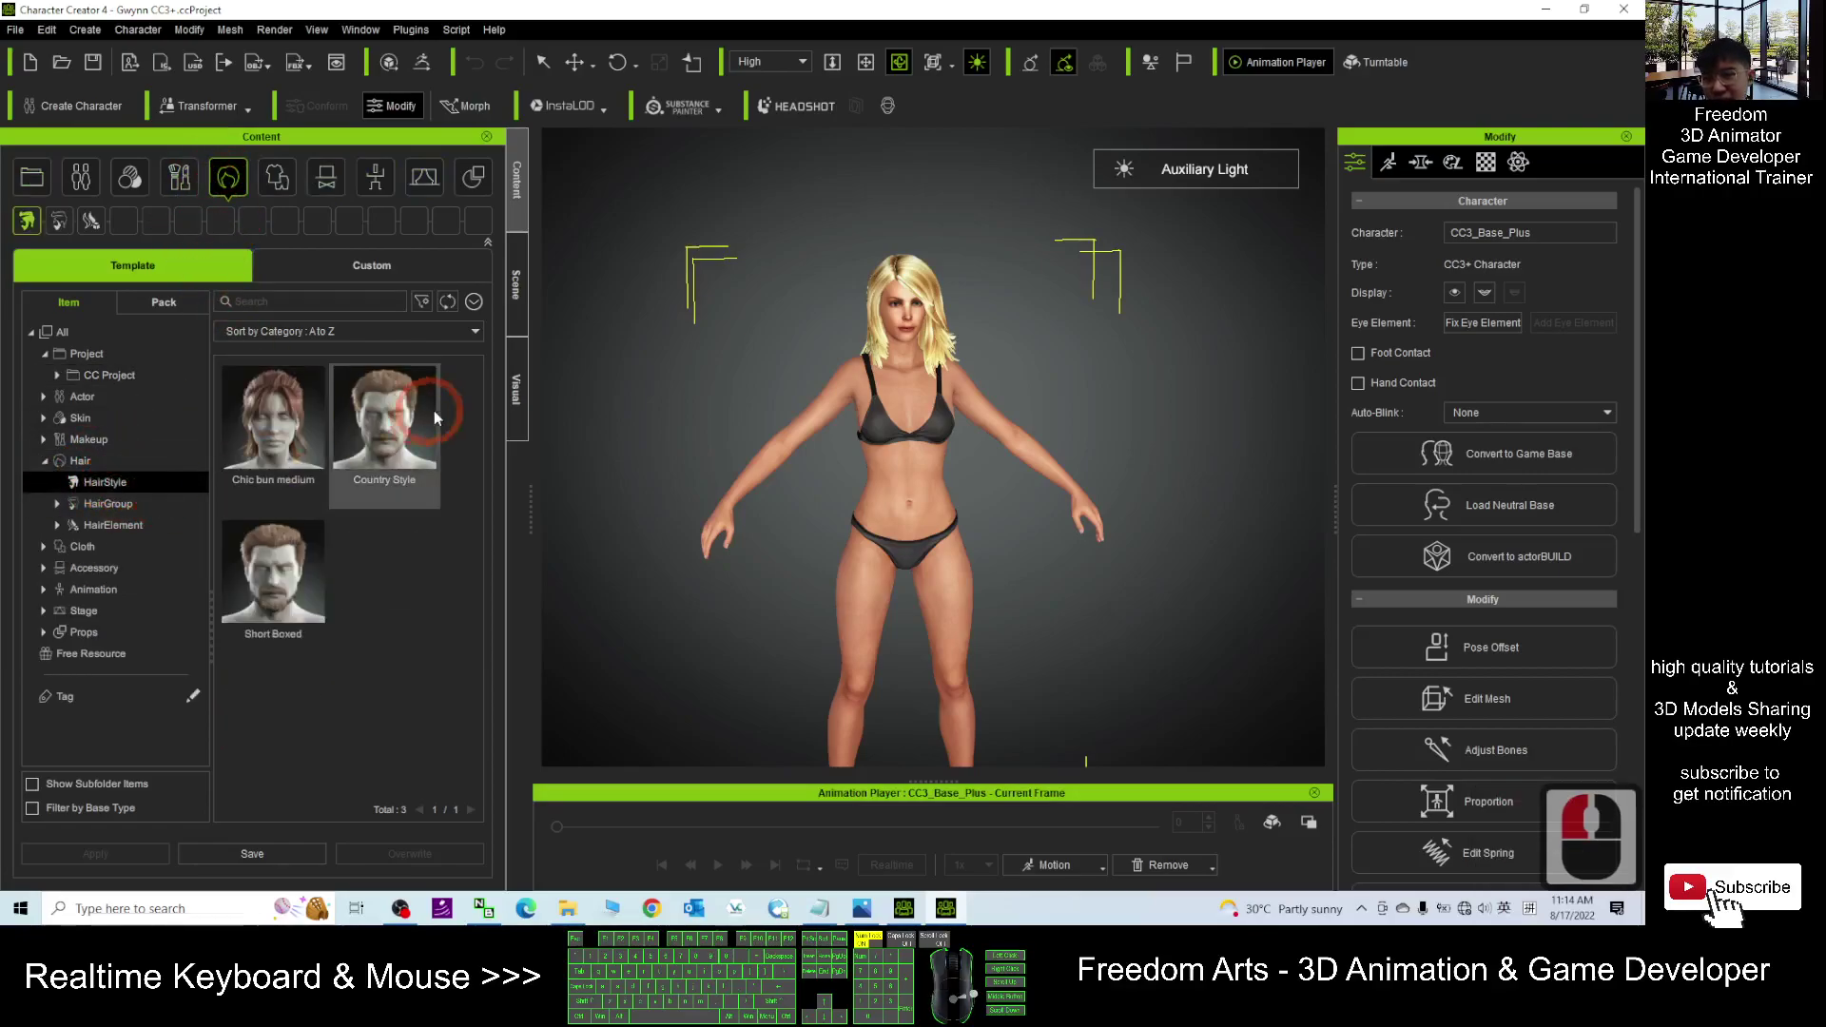
# Step: Orbit around Gwynn, then bring the cover image up in Windows Photos
pyautogui.press('c')
pyautogui.moveTo(1021, 367); pyautogui.dragTo(986, 390)
pyautogui.moveTo(985, 389); pyautogui.dragTo(981, 663, button='right')
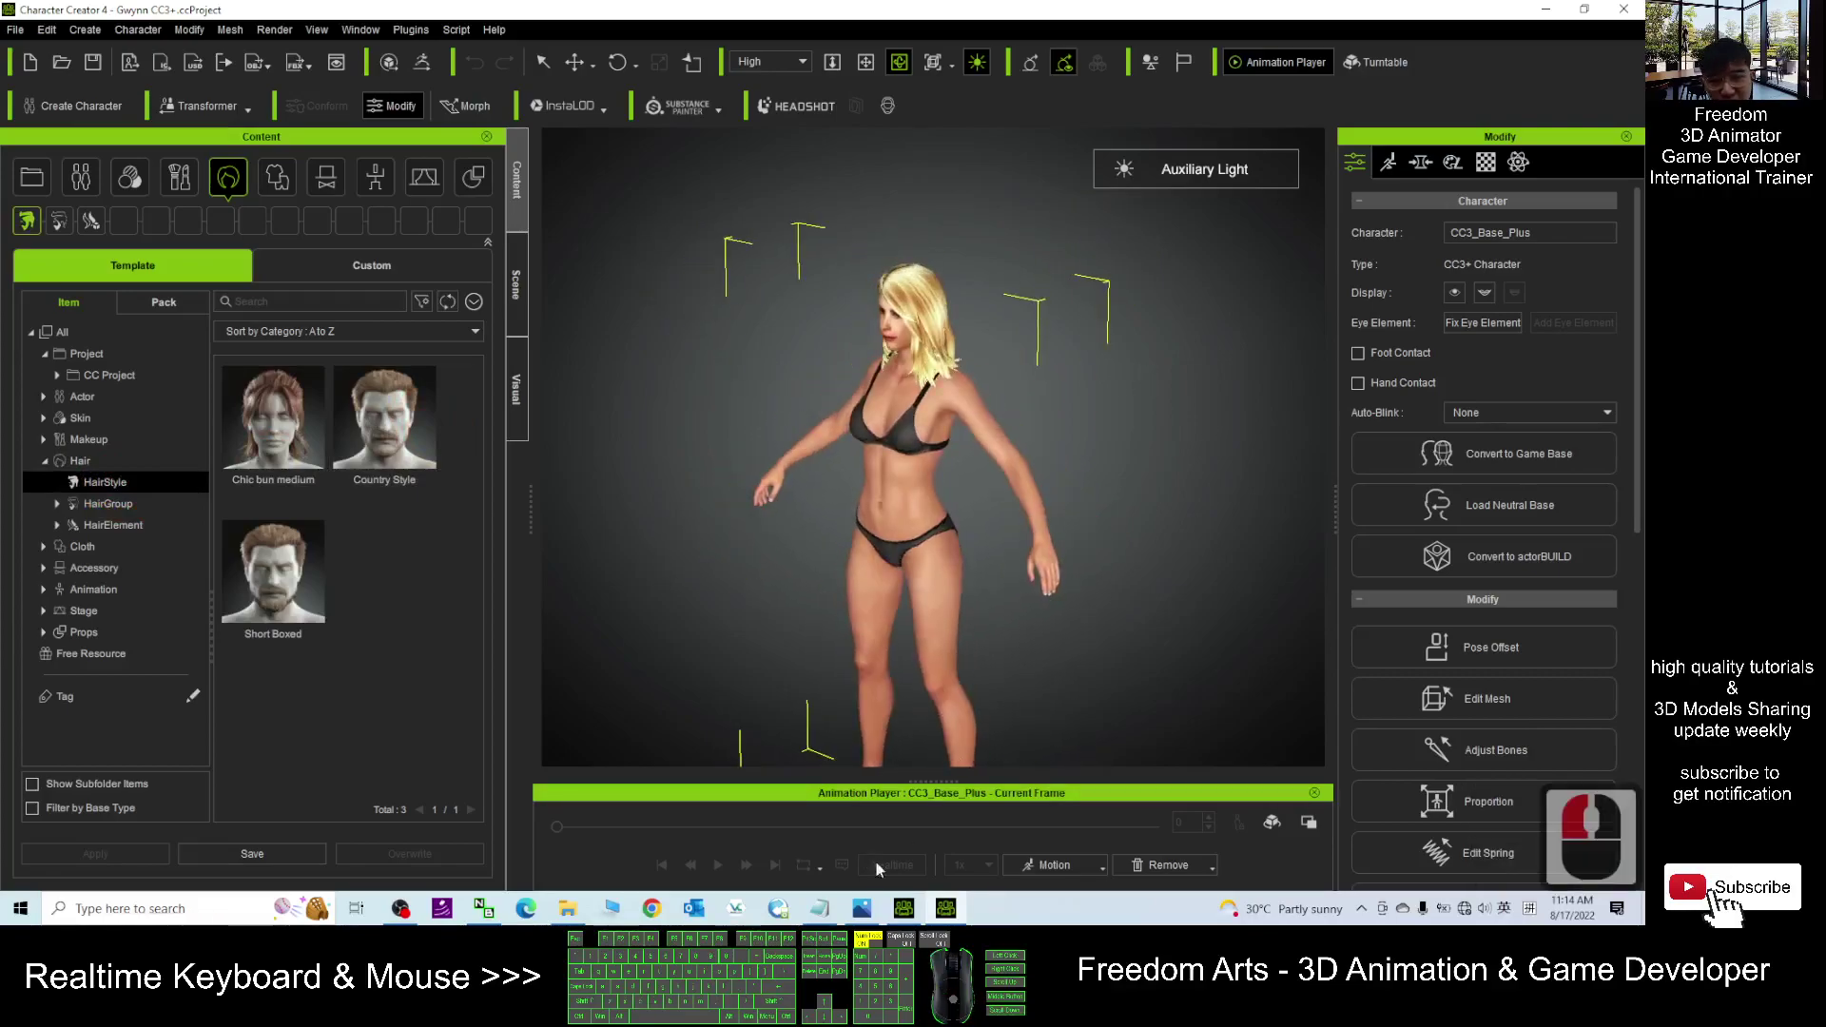
pyautogui.click(862, 908)
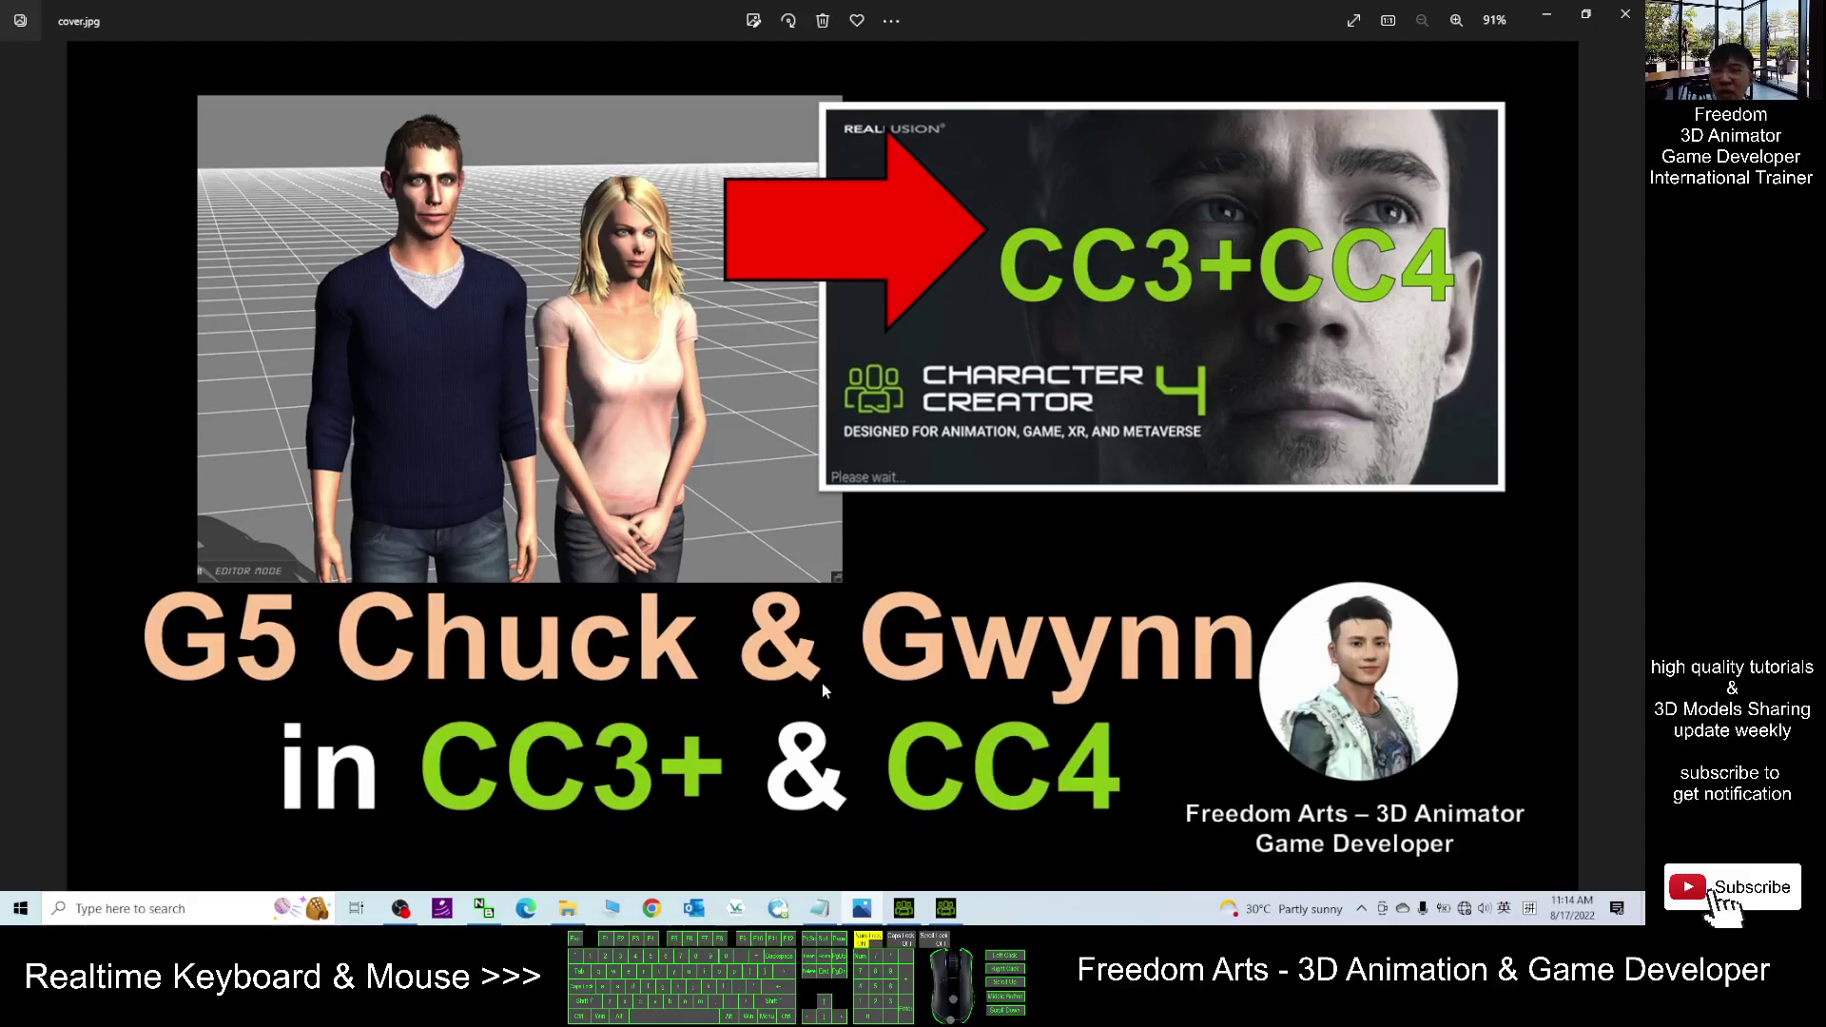
# Step: Switch to Character Creator 3 and orbit to a near-front close-up of Chuck's top
pyautogui.click(946, 908)
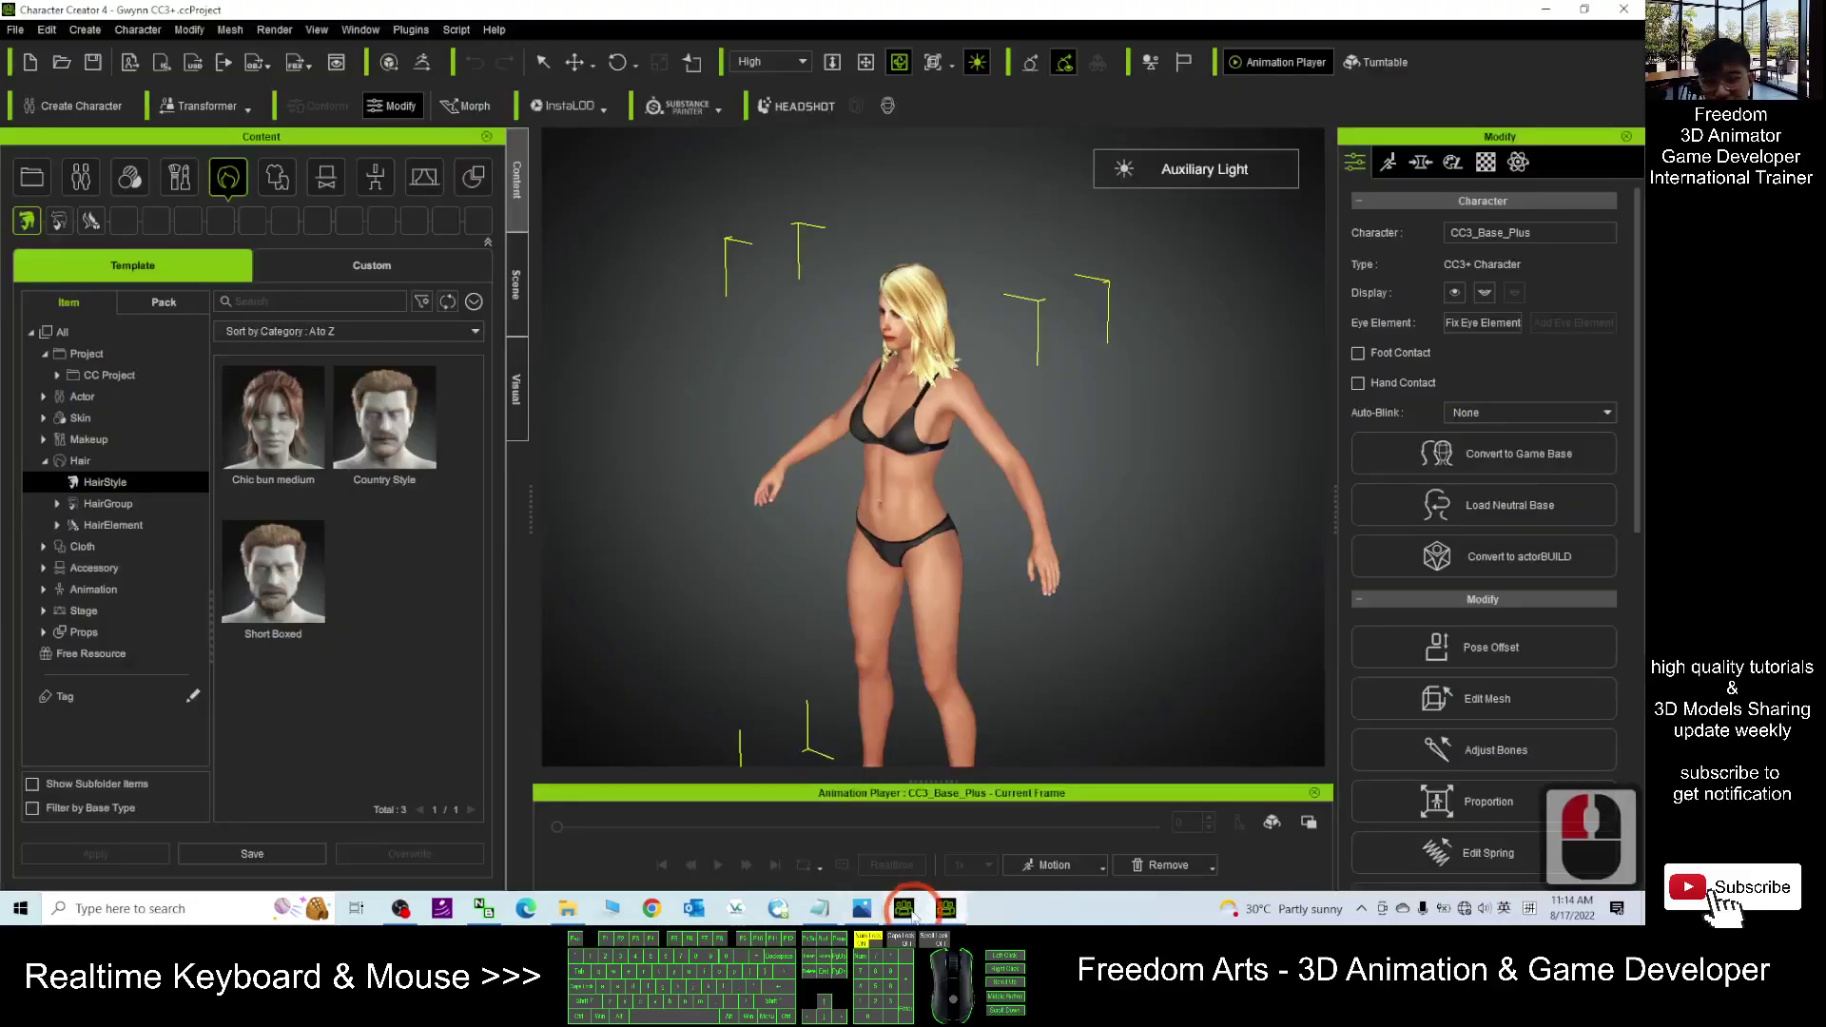
pyautogui.click(904, 908)
pyautogui.scroll(-8, 830, 430)
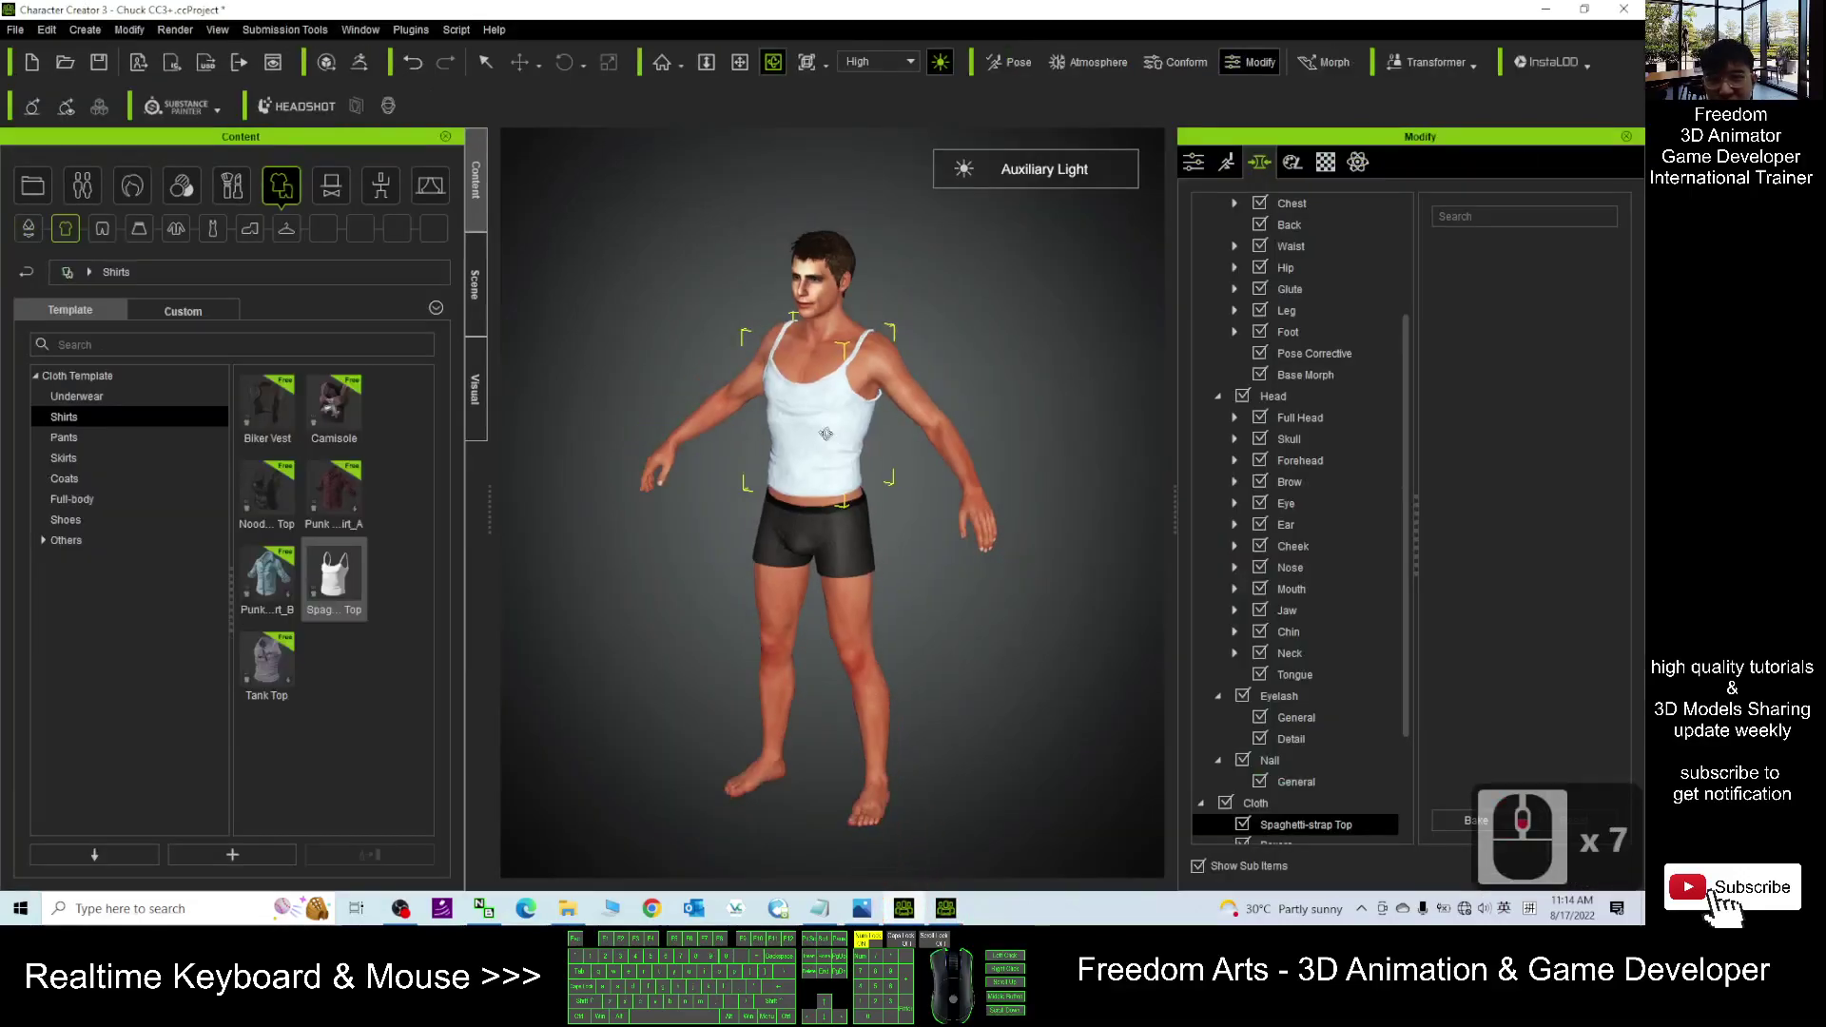
pyautogui.press('x')
pyautogui.moveTo(747, 471); pyautogui.dragTo(1031, 445)
pyautogui.press('c')
pyautogui.scroll(18, 935, 388)
pyautogui.press('x')
pyautogui.press('c')
# Step: Clear the selection on the Spaghetti-strap Top
pyautogui.press('q')
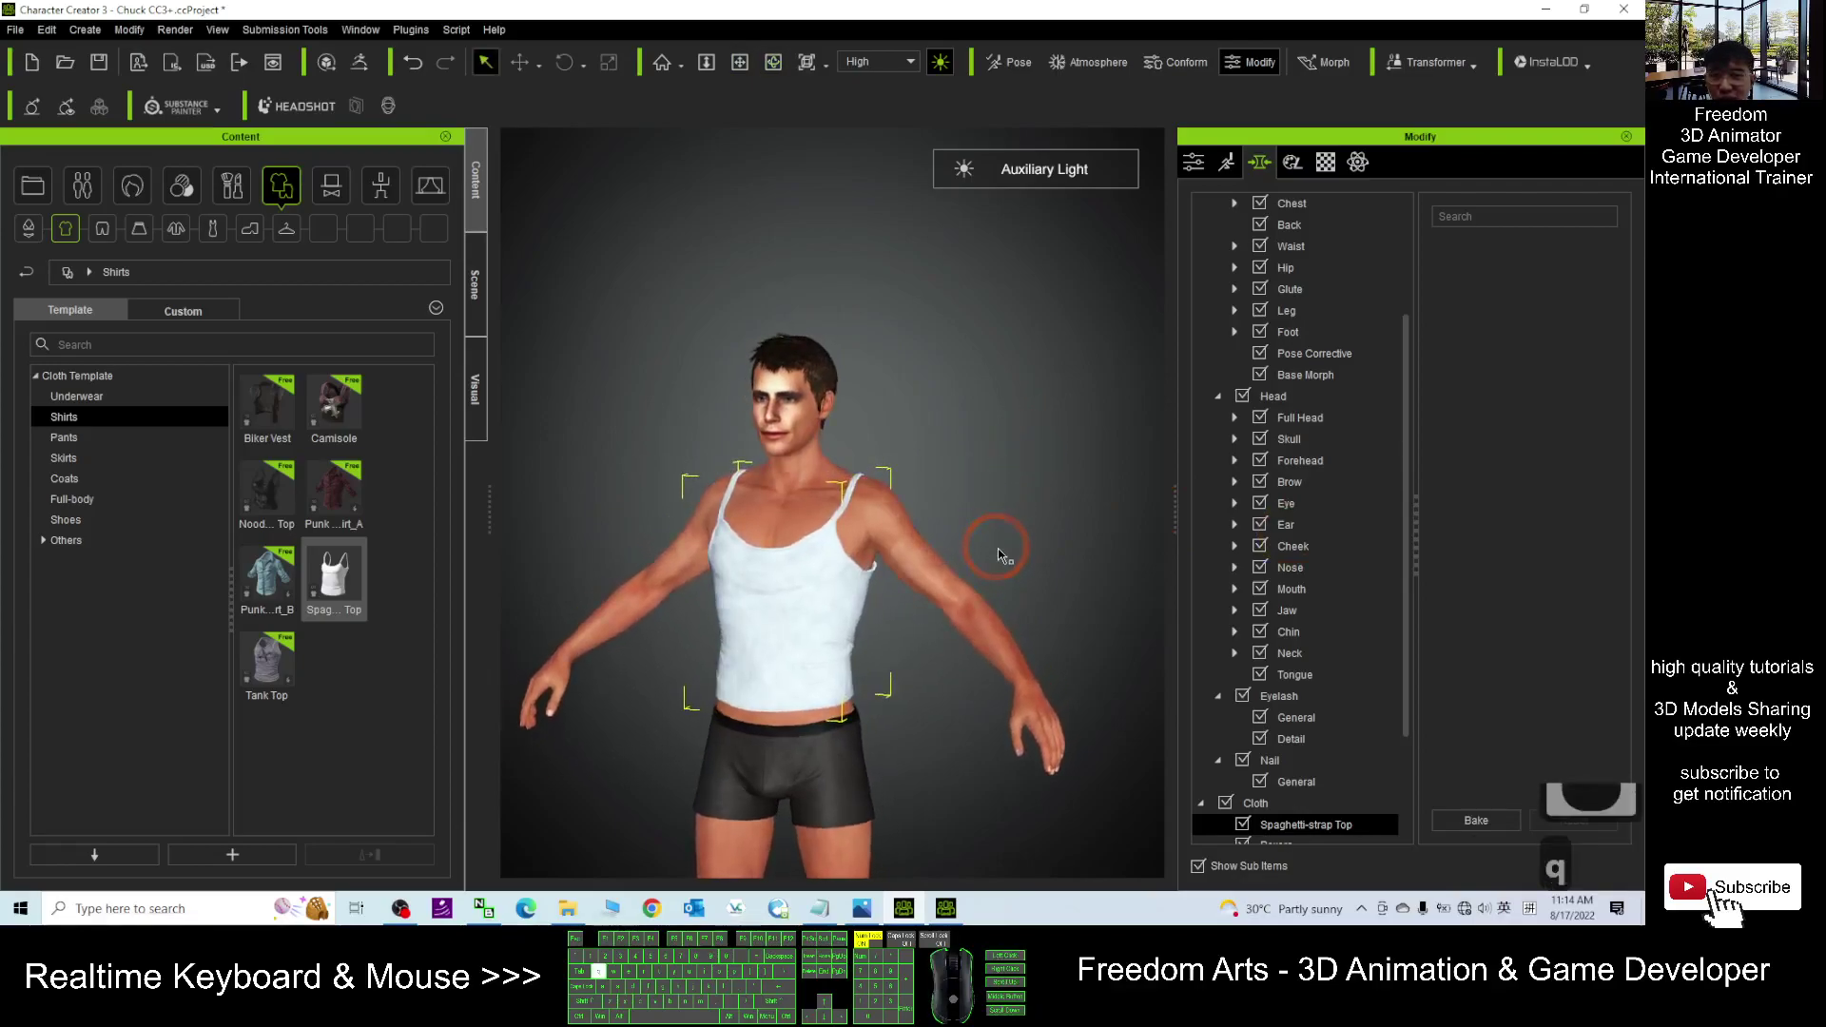
pyautogui.click(933, 559)
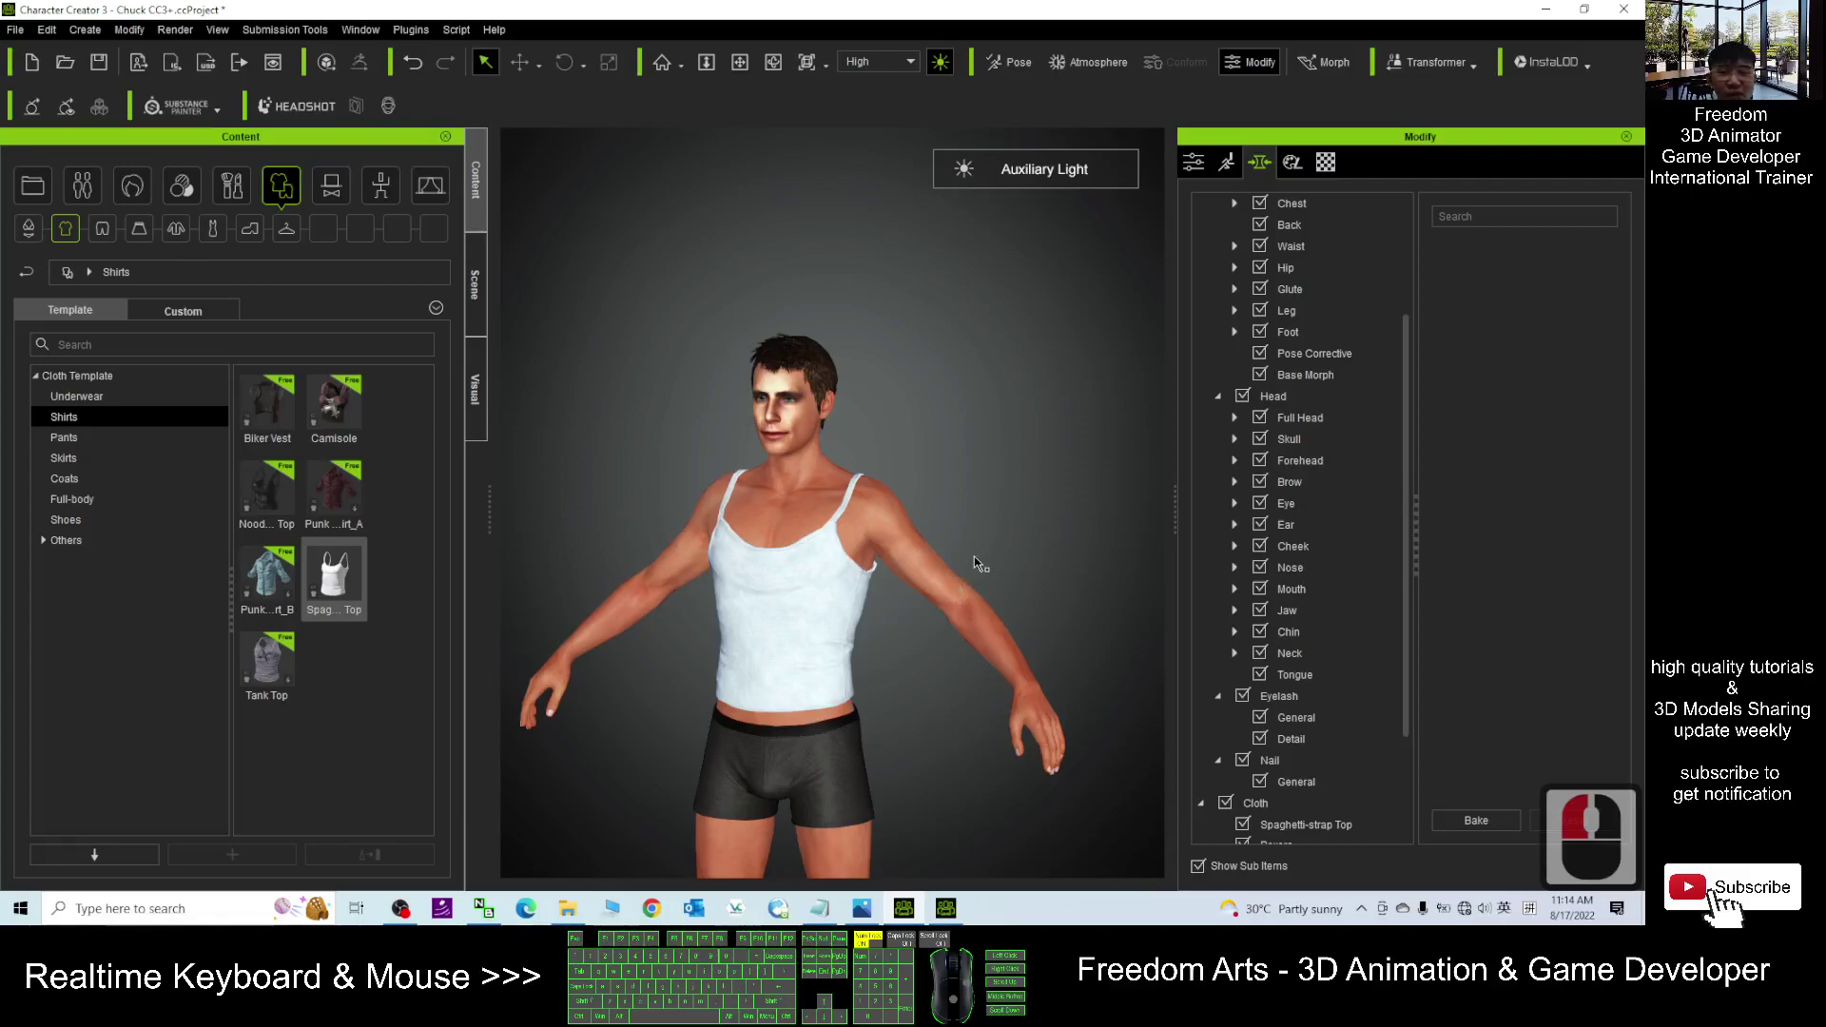
pyautogui.scroll(8, 913, 718)
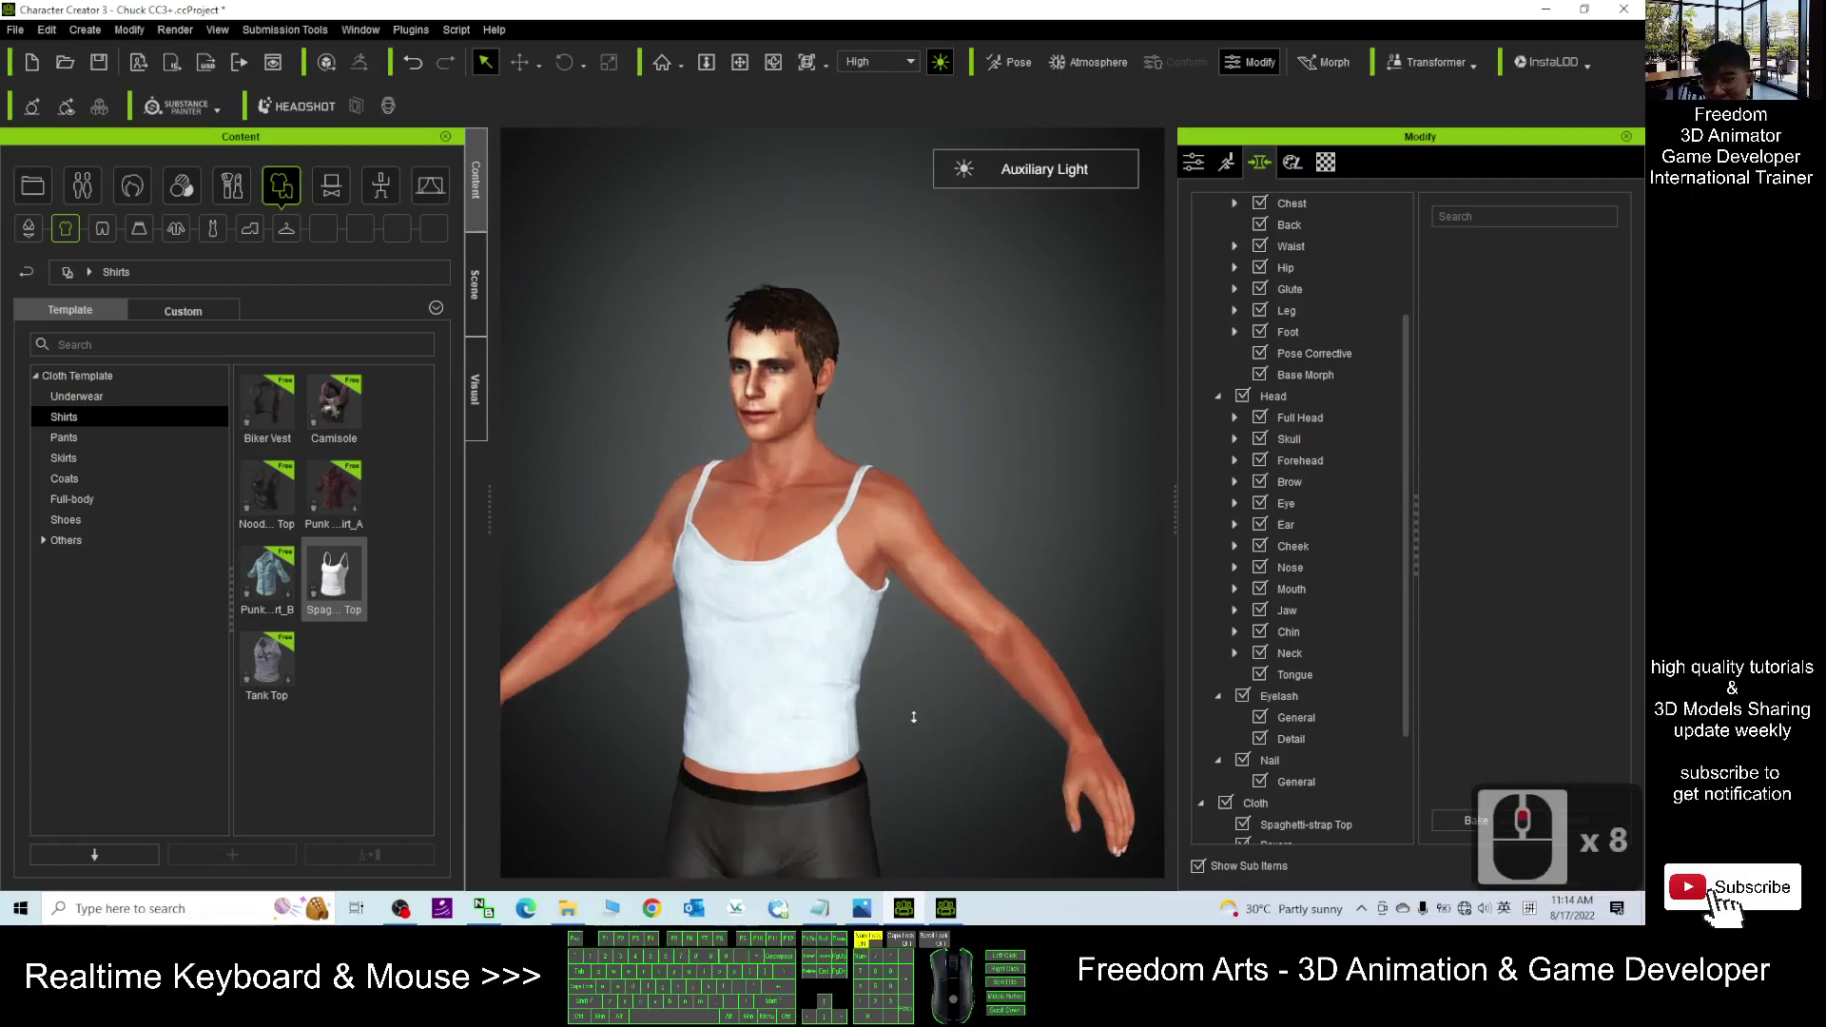